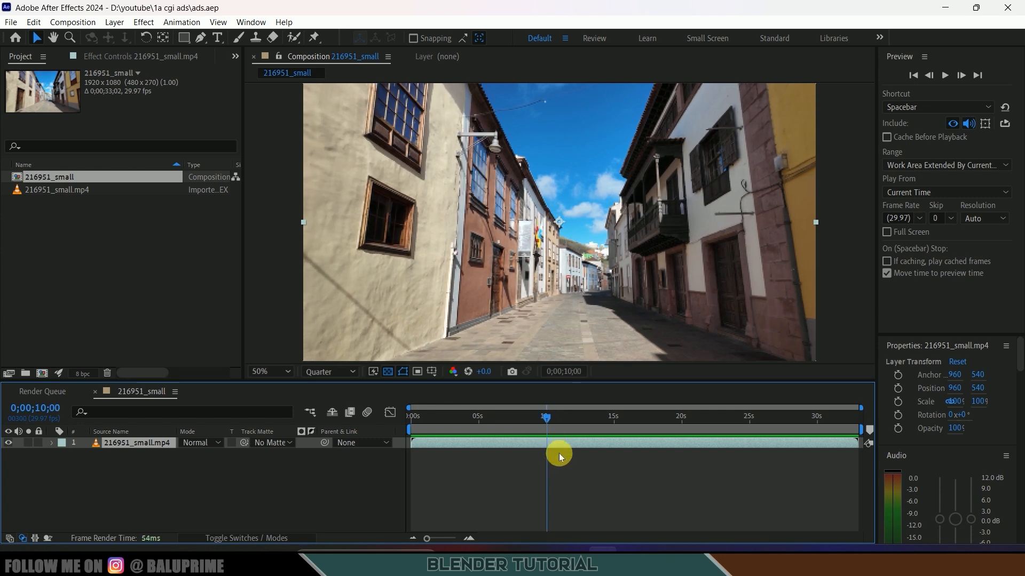
End the work area at 0;00;10;00, trim the composition to it and preview the result from the start
key(n)
right_click(491, 430)
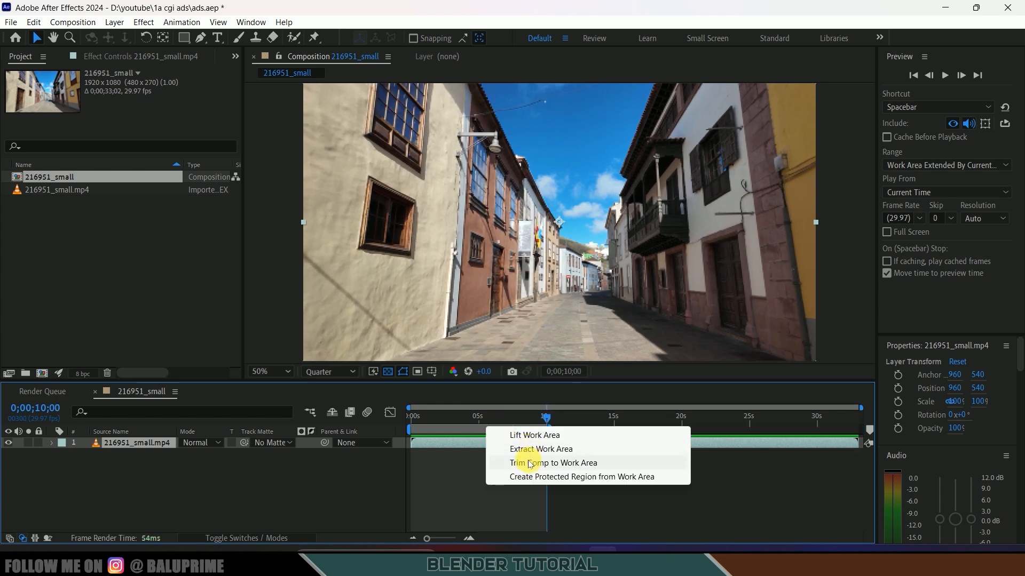
click(528, 459)
key(Home)
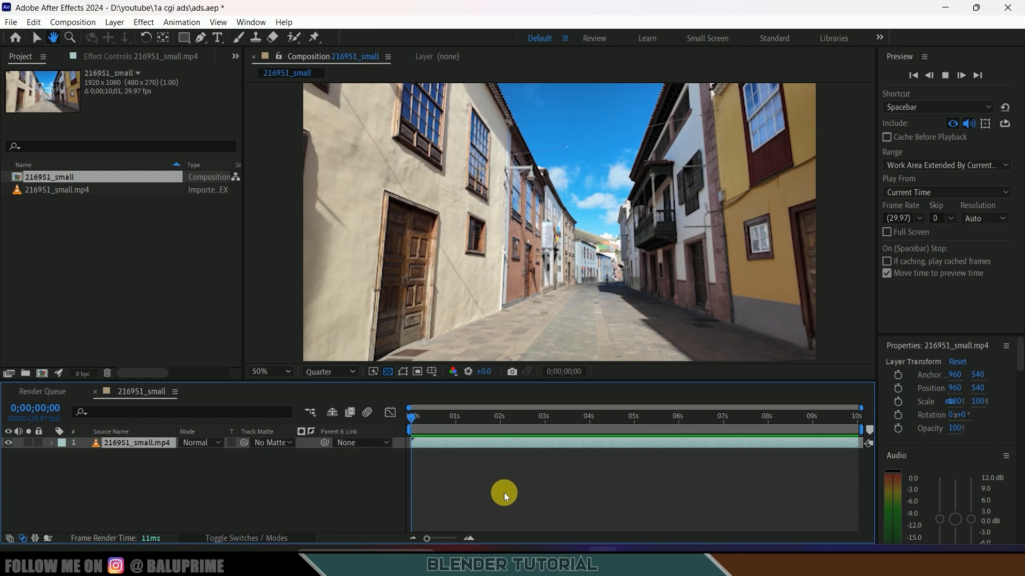
key(space)
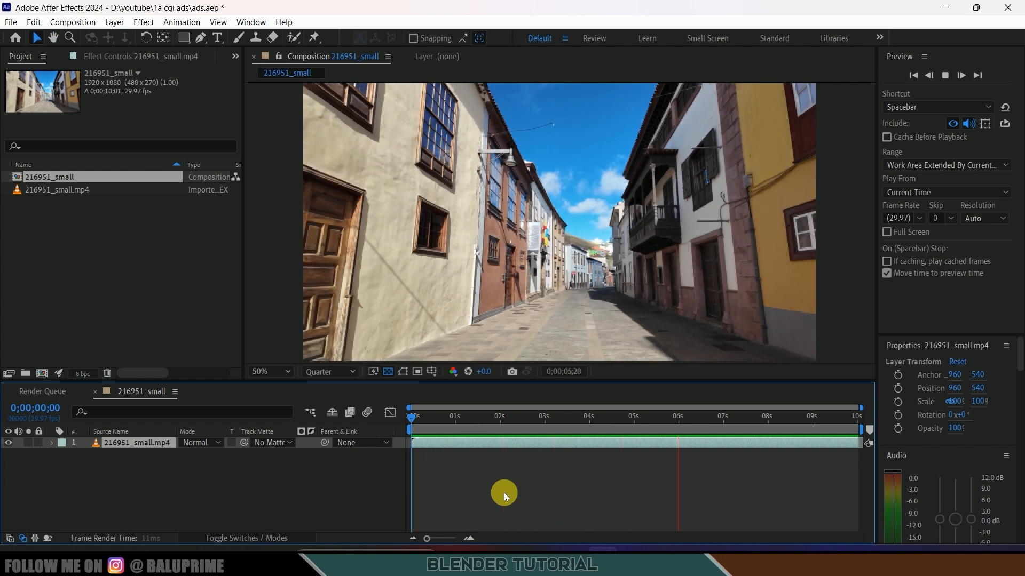
key(space)
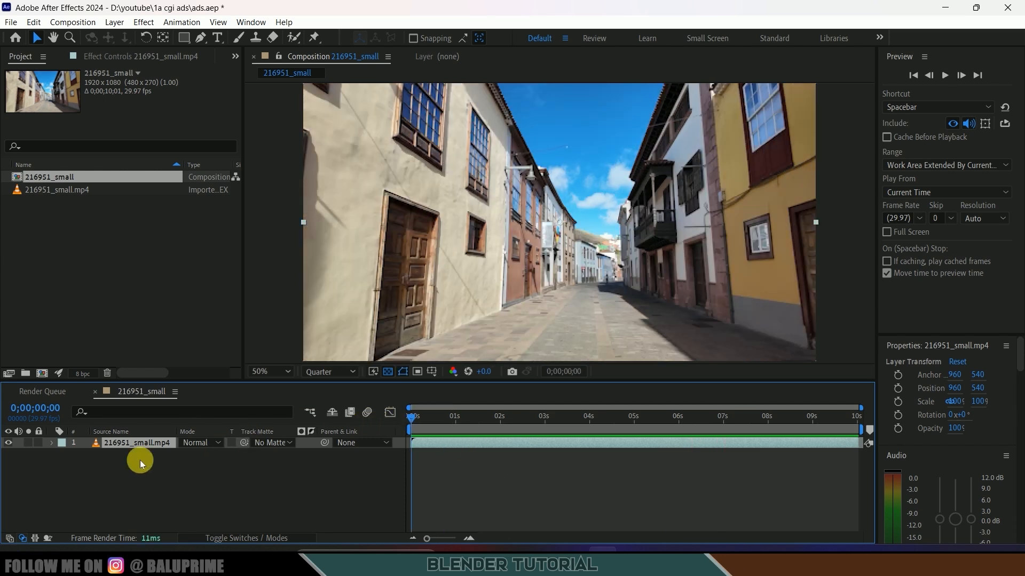
Run a 3D camera track on the 216951_small.mp4 layer and check the solve's average error
click(140, 460)
click(128, 449)
click(249, 22)
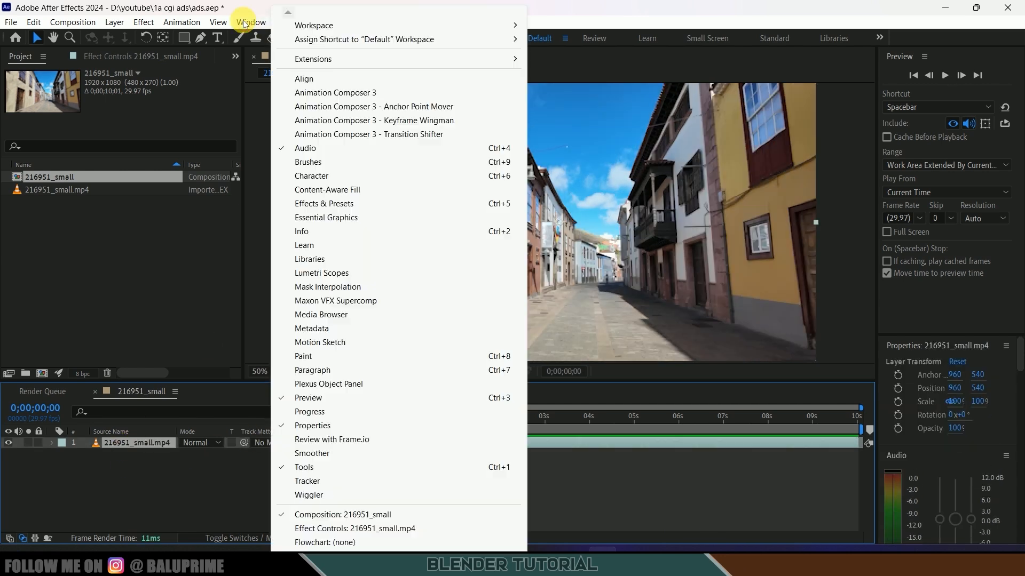
click(313, 482)
click(129, 473)
click(117, 448)
click(908, 389)
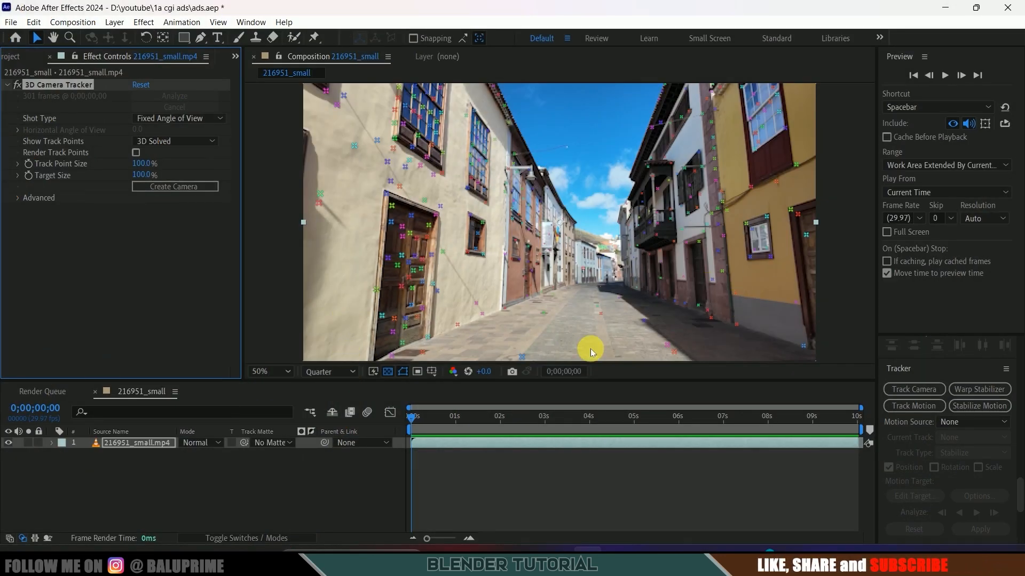
click(18, 200)
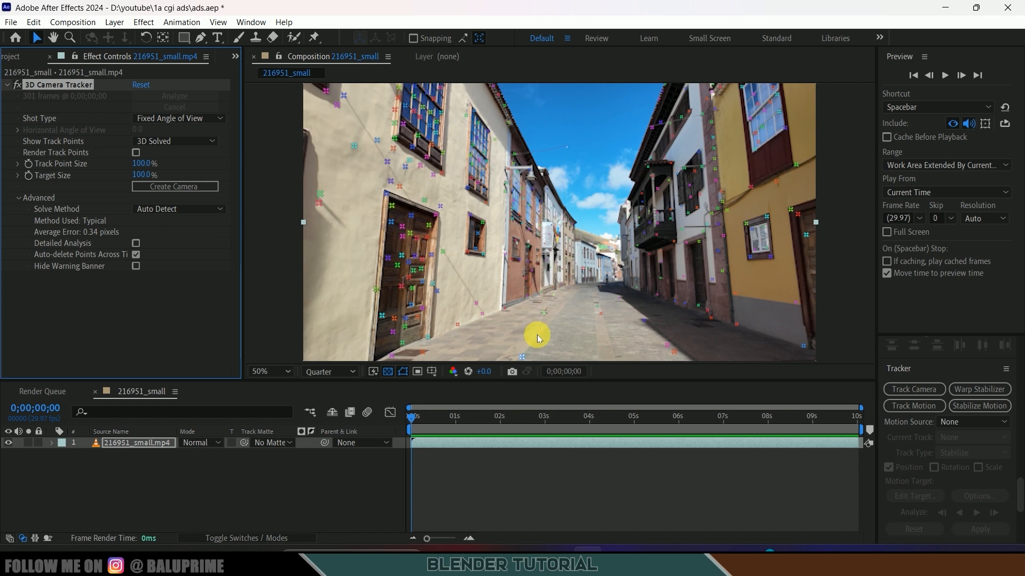
click(17, 200)
Select the track points lying on the street surface and create a solid and camera from them
click(413, 337)
mouse_move(414, 337)
mouse_down()
mouse_move(510, 297)
mouse_move(722, 306)
mouse_move(812, 341)
mouse_move(815, 372)
mouse_move(497, 390)
mouse_move(378, 381)
mouse_move(367, 361)
mouse_move(387, 352)
mouse_up()
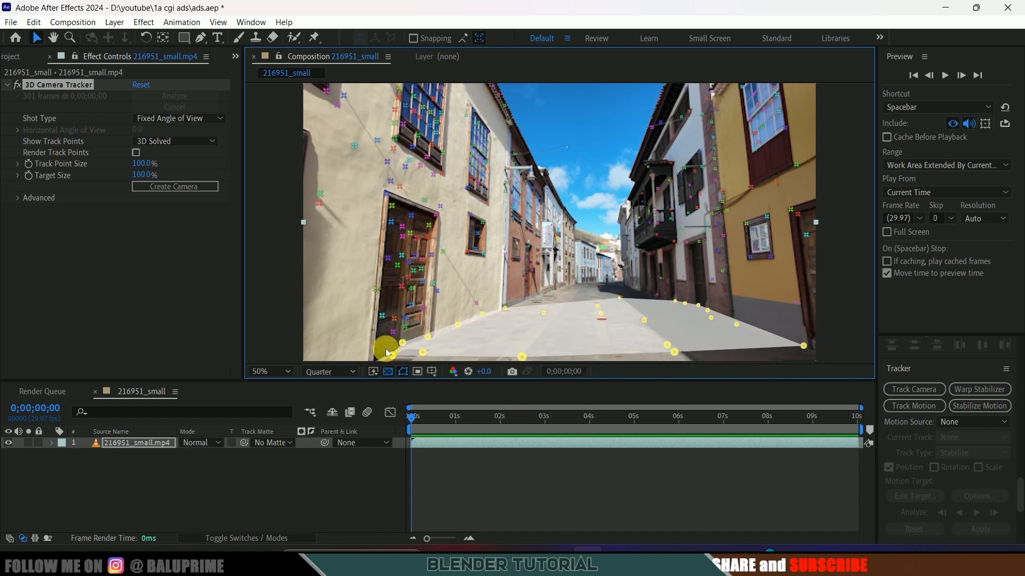
right_click(595, 314)
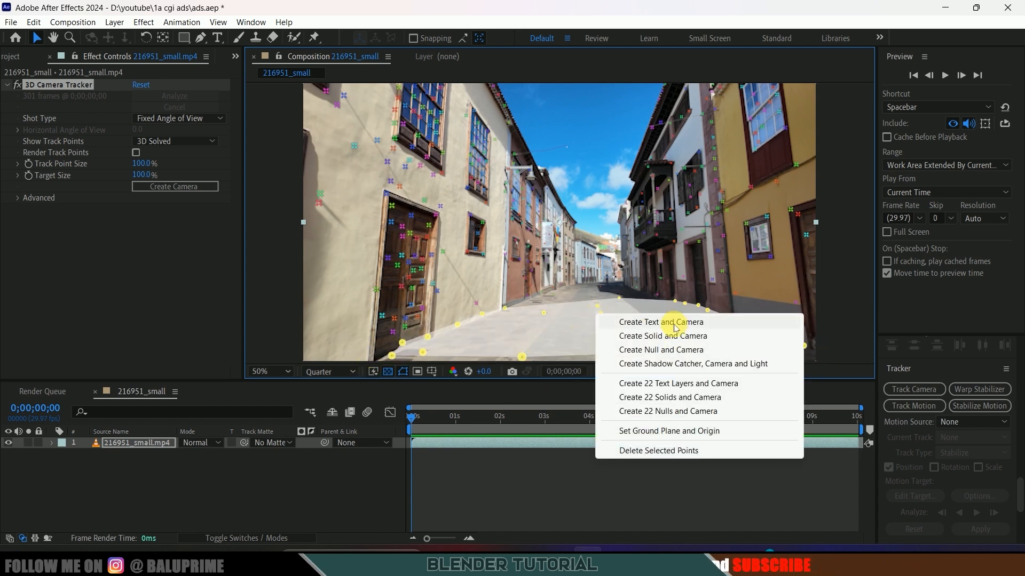
click(651, 340)
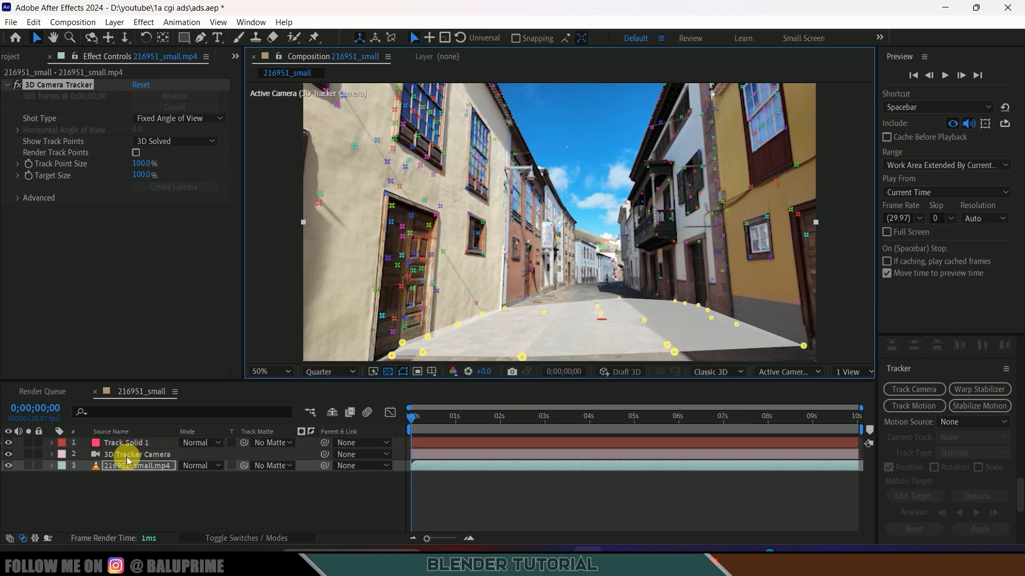
click(128, 456)
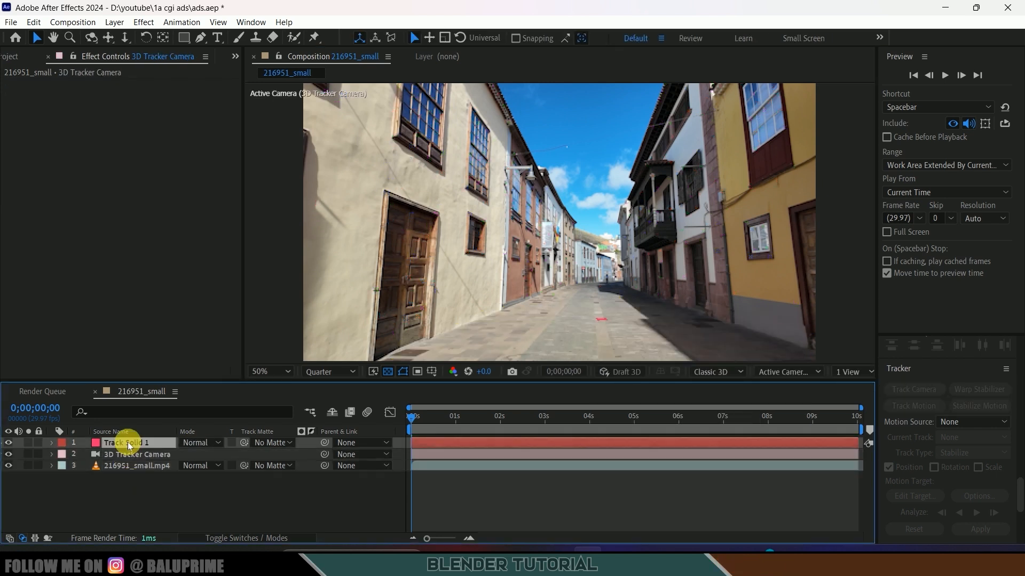
Scale Track Solid 1 to 2500% and set its Z Rotation to 7°, previewing how it sticks to the ground
click(127, 443)
key(s)
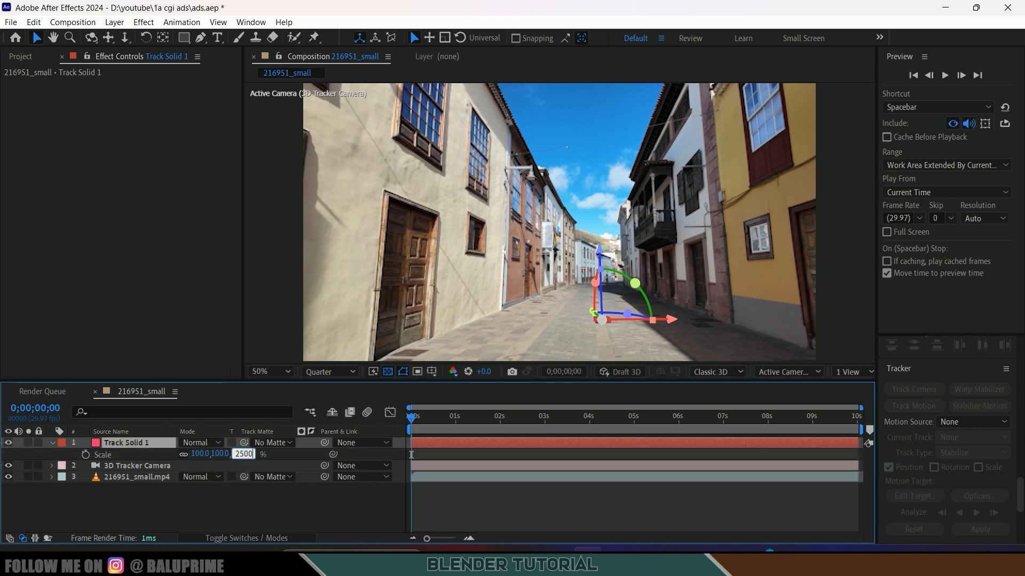
key(Return)
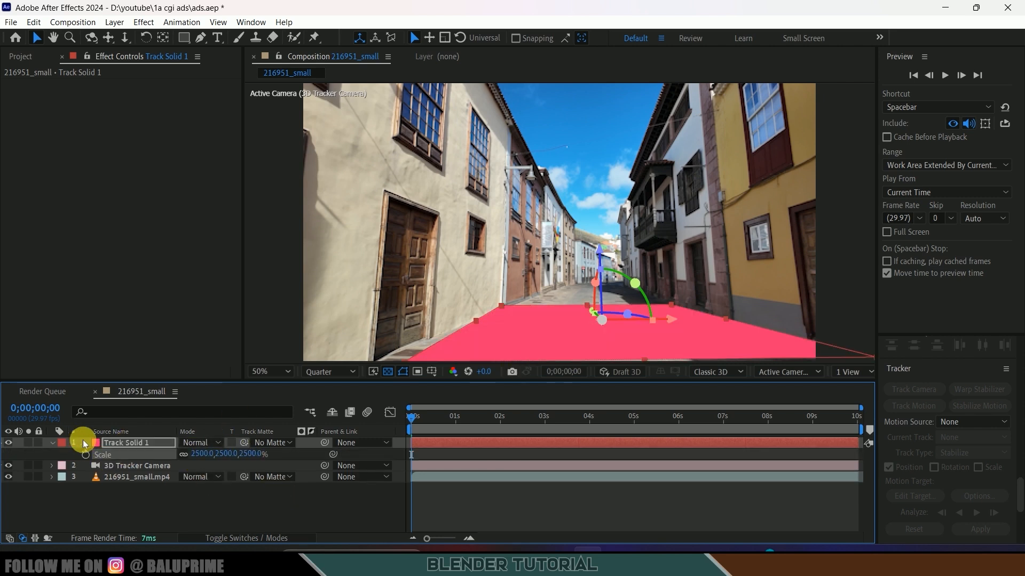
key(r)
drag(200, 489, 206, 490)
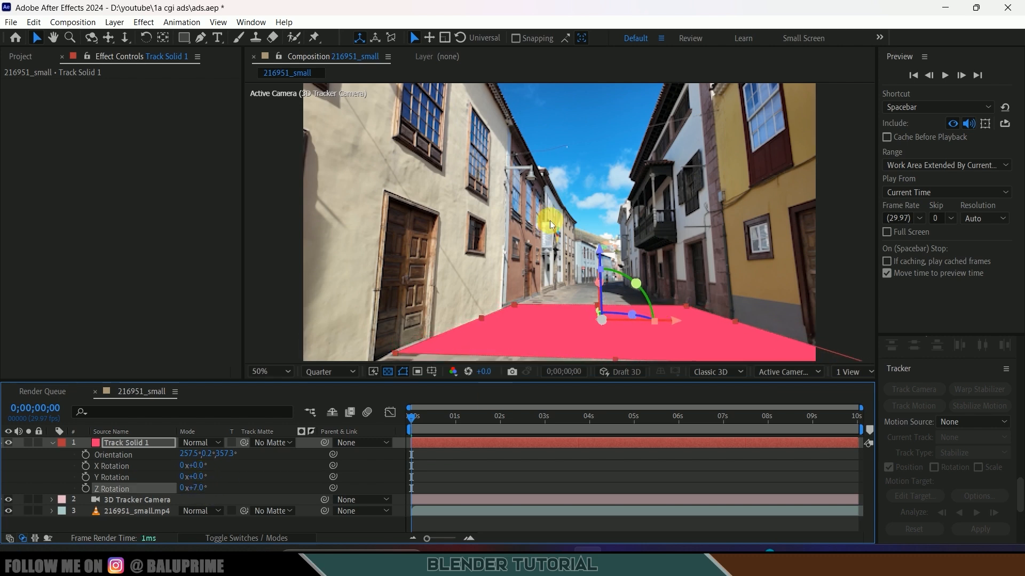
key(space)
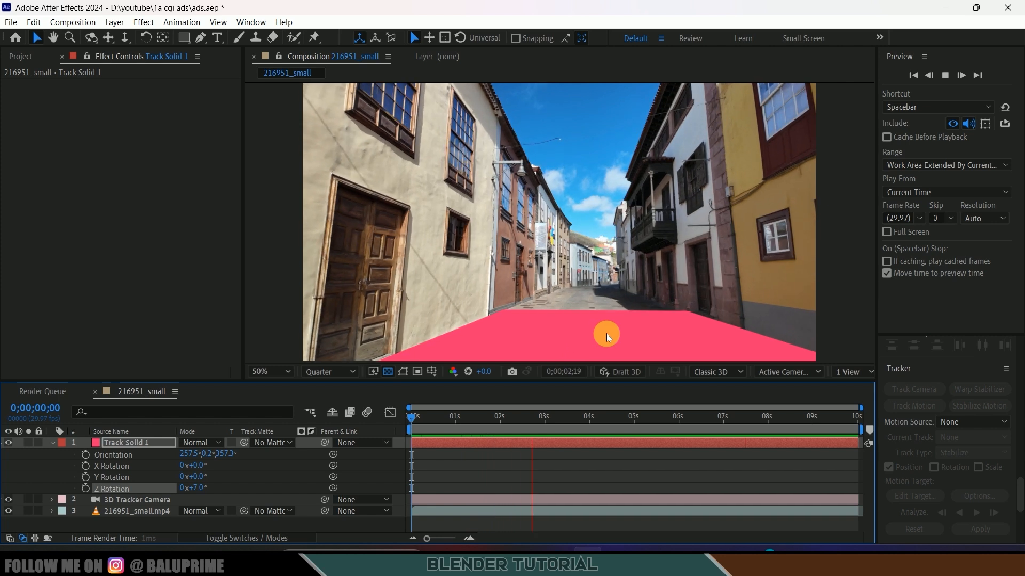
Apply the Grid effect to Track Solid 1
click(129, 446)
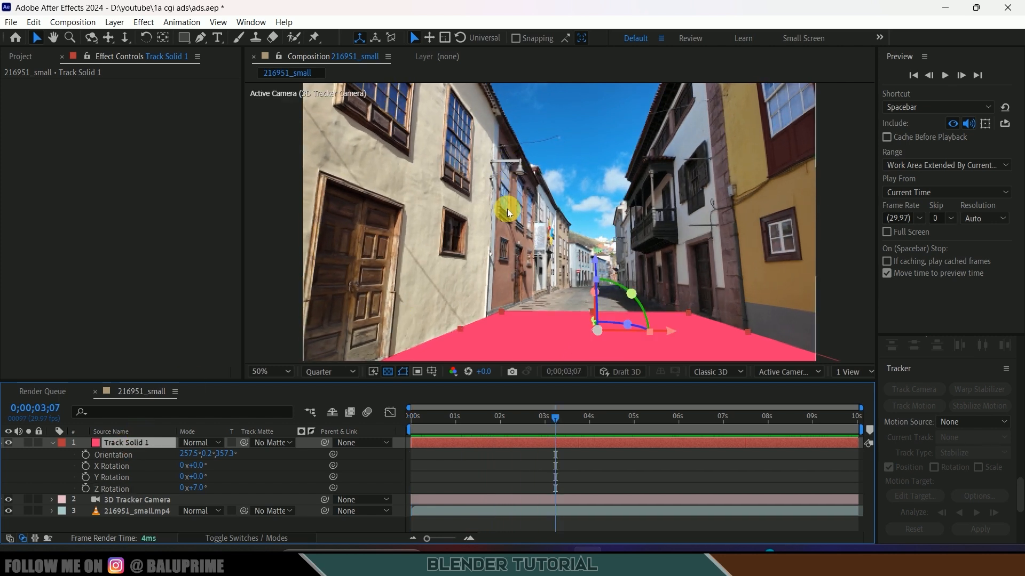
key(ctrl+space)
text(gi)
key(BackSpace)
text(rid)
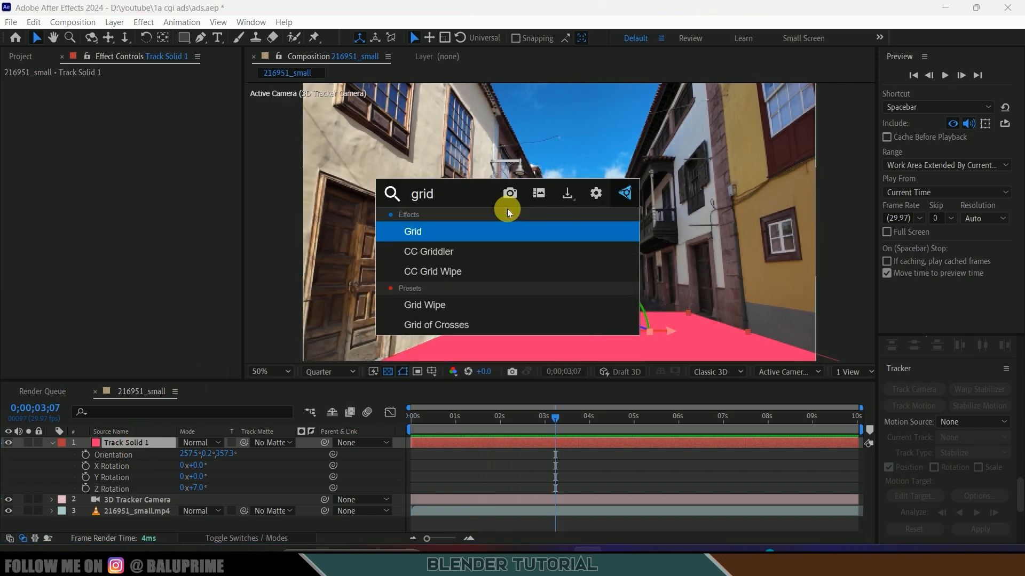
click(472, 231)
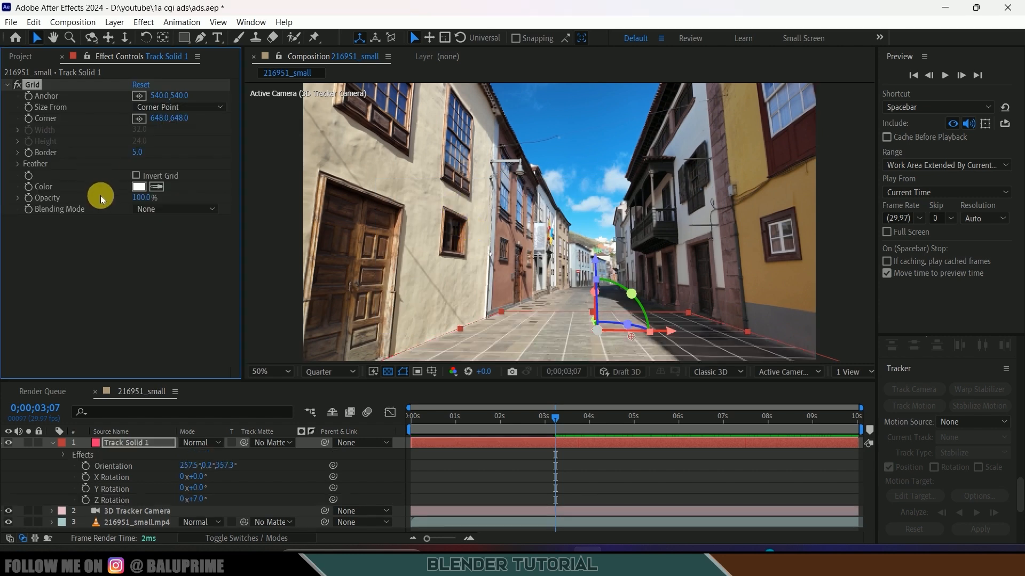
Set the grid's color to FF0000 and preview the grid against the street footage
click(140, 187)
text(FF0000)
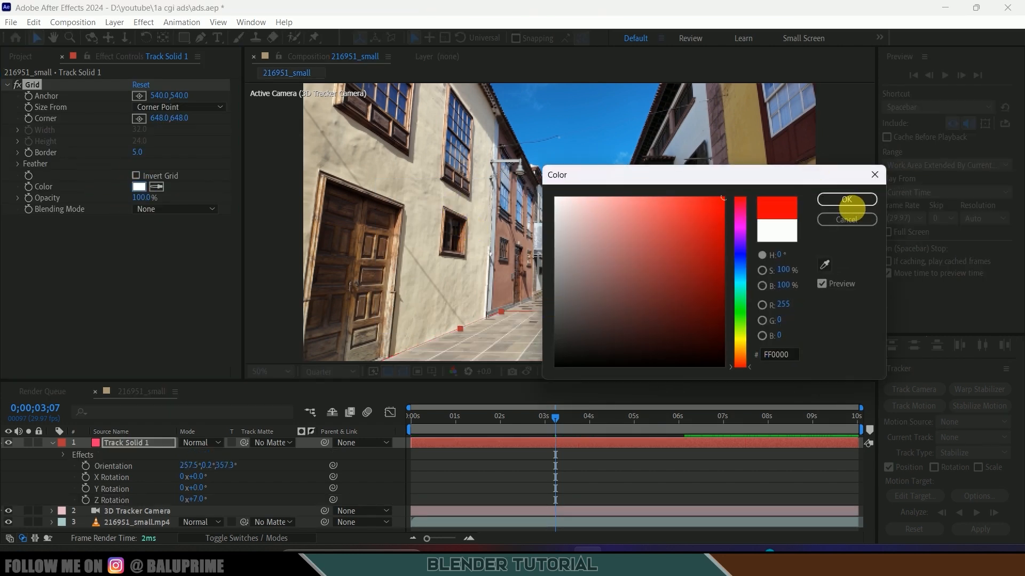
click(849, 200)
key(space)
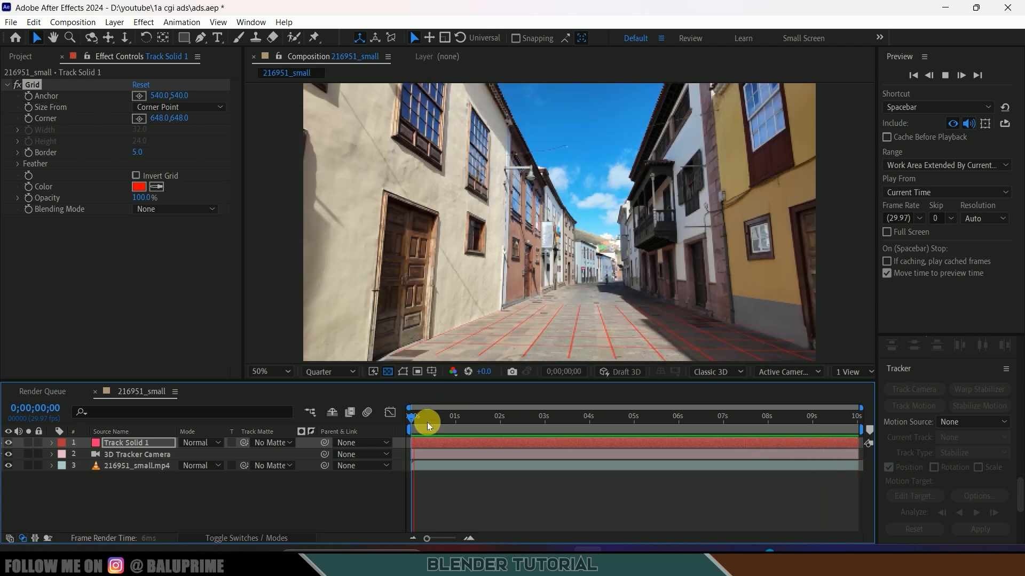
drag(427, 421, 421, 423)
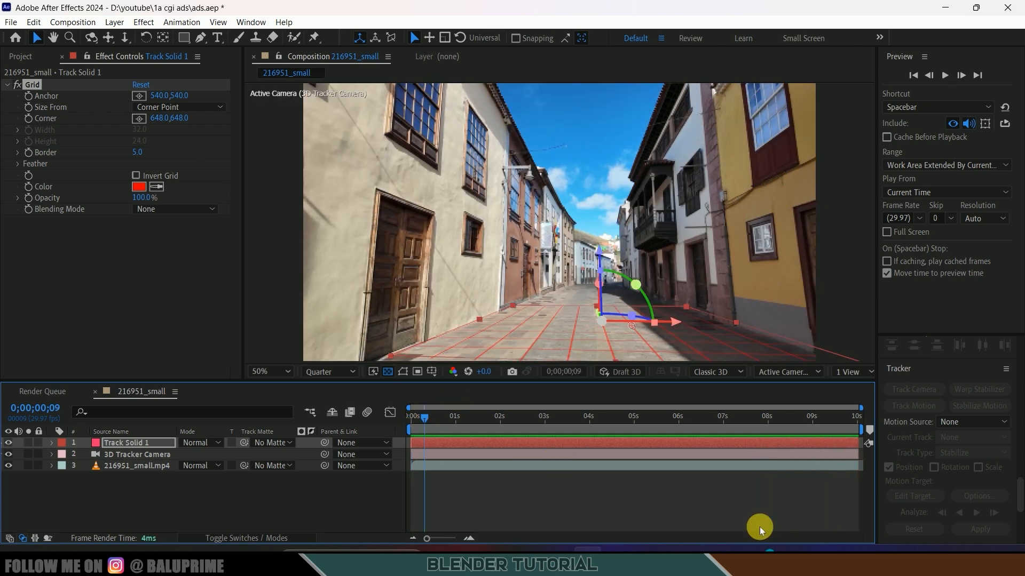
In the browser, download the raw files Export Composition Data to JSON.jsx and import-comp-to-blender.py from the GitHub repository
click(763, 559)
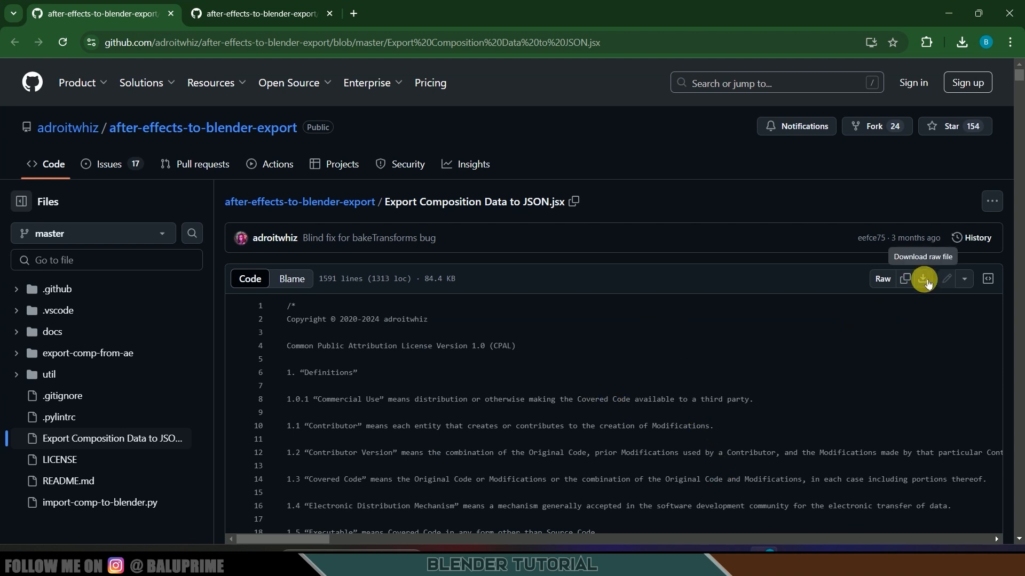
click(923, 280)
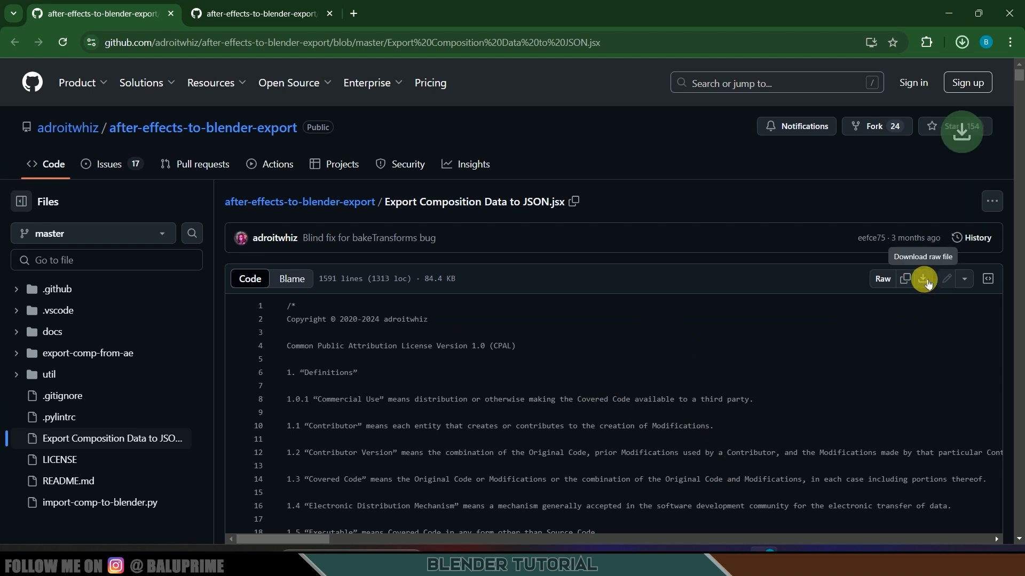
click(248, 6)
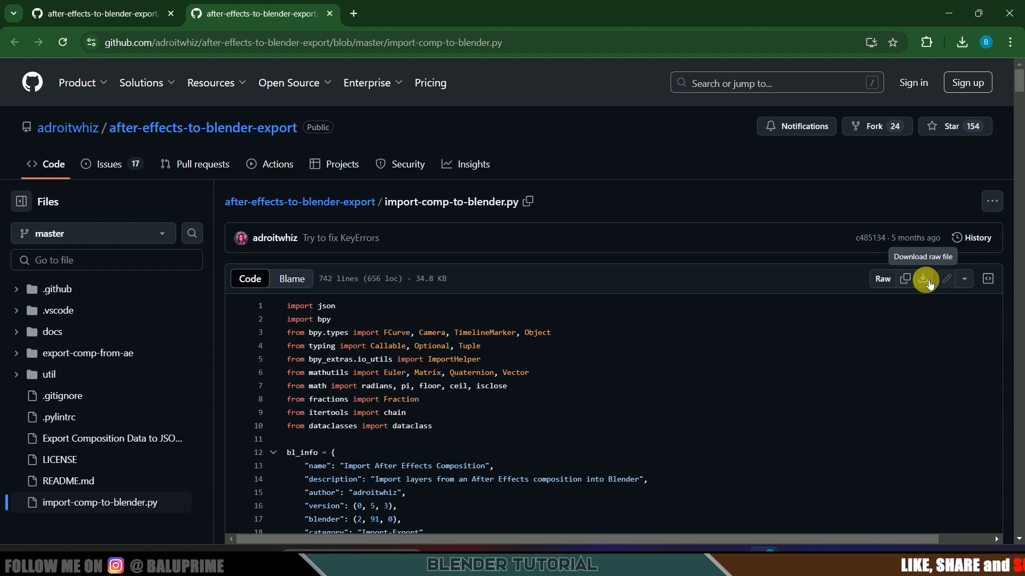
click(923, 279)
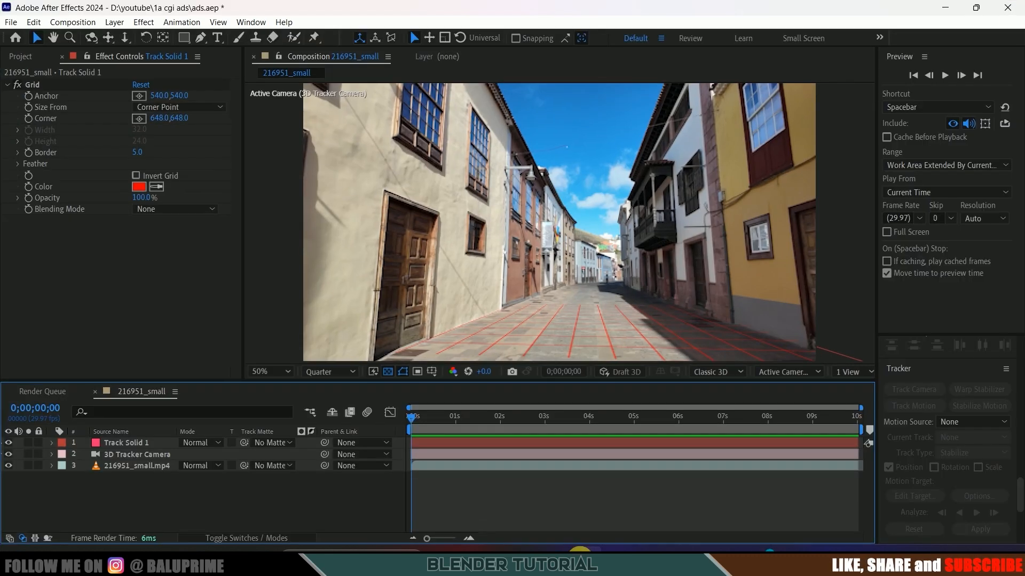
Back in After Effects, look up the script commands, including the one for installing a script file
click(11, 22)
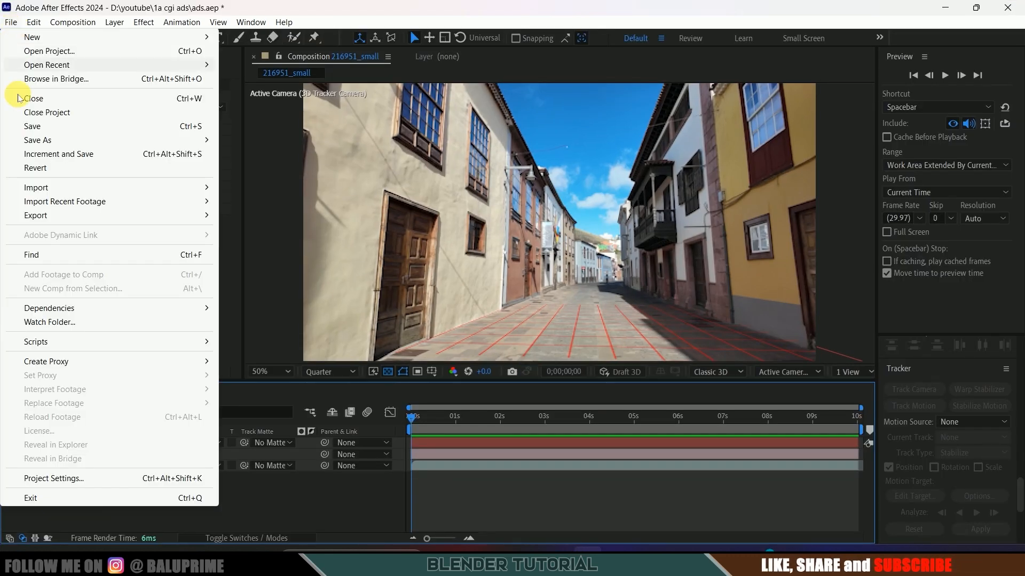
mouse_move(46, 341)
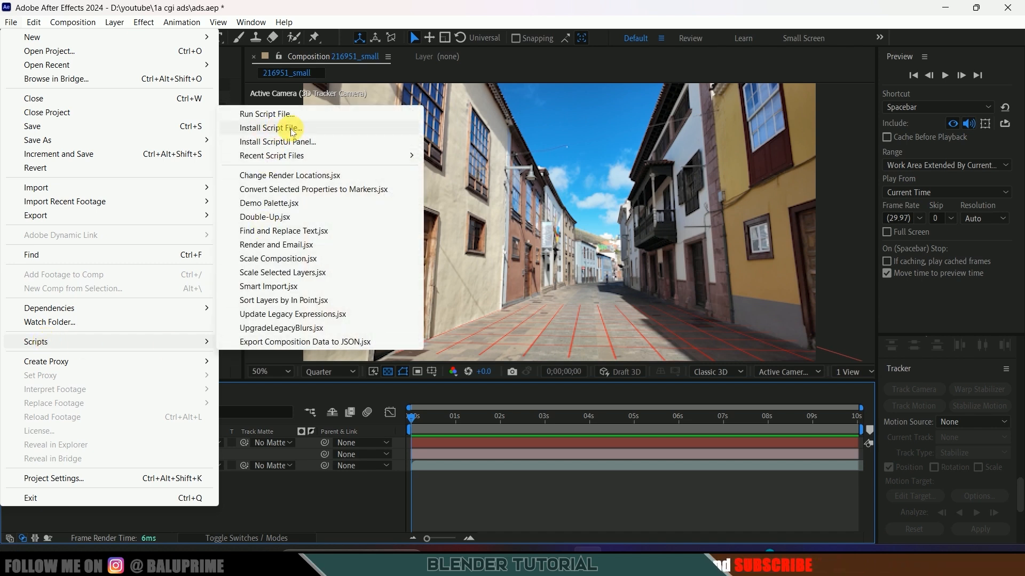
click(520, 8)
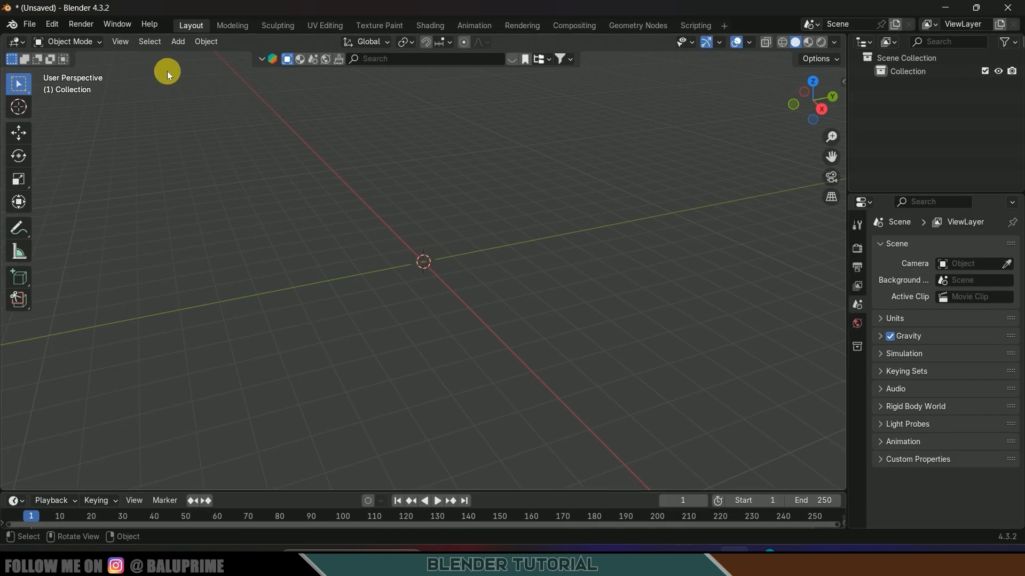
In Blender, install the import-comp-to-blender.py add-on from the Downloads folder and close the preferences
click(52, 25)
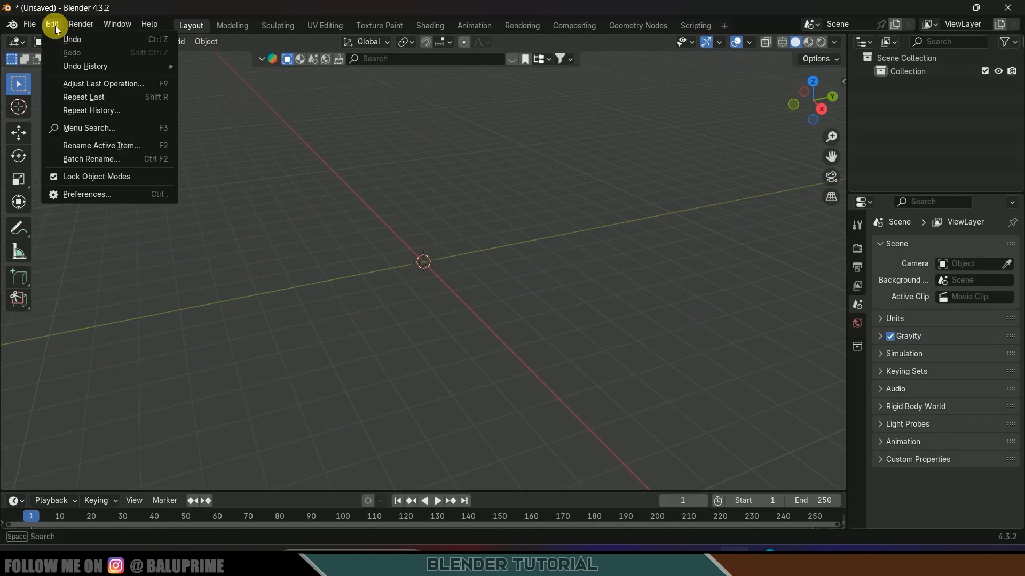
click(93, 194)
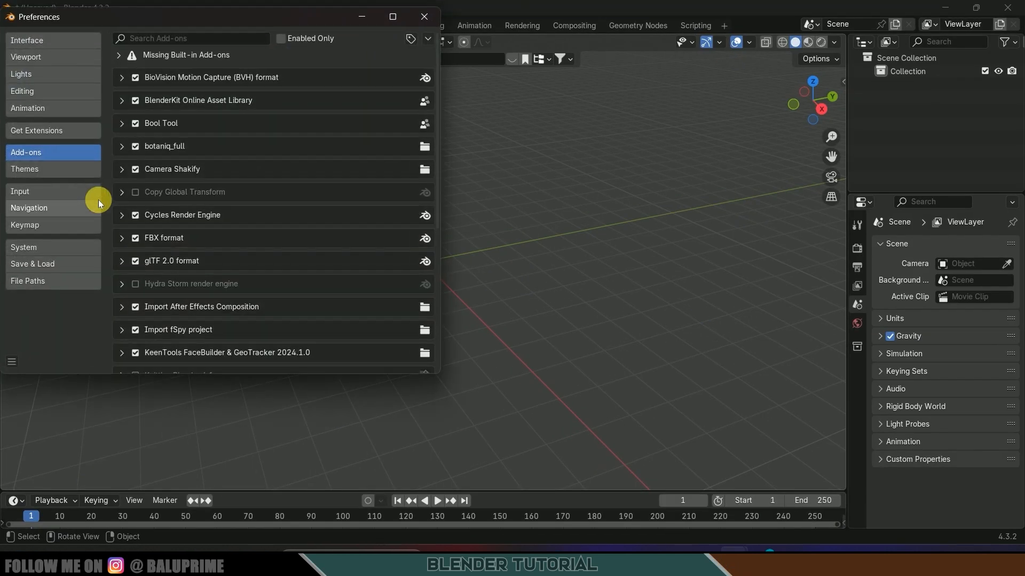
click(428, 38)
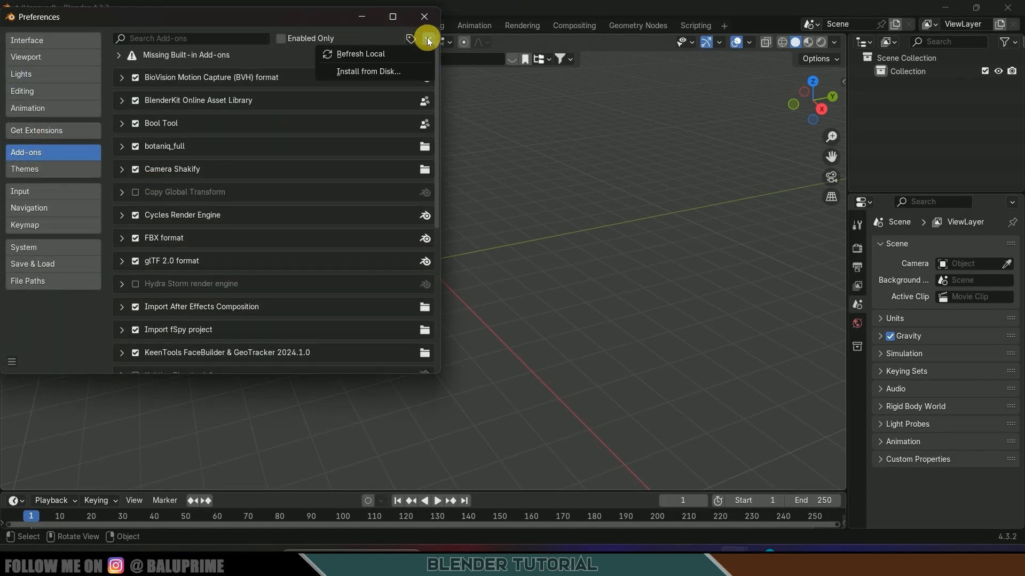
click(367, 71)
click(47, 136)
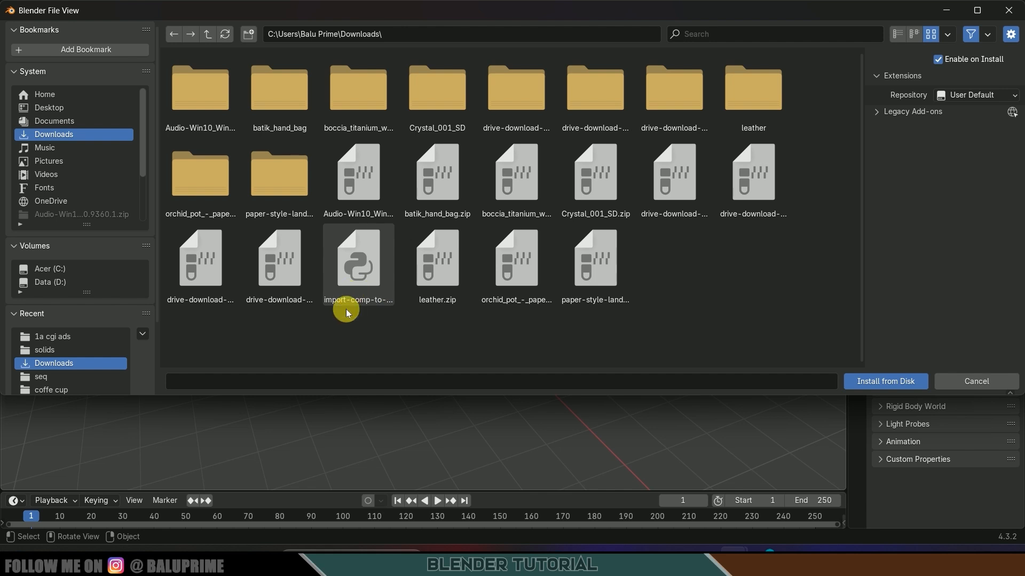
click(358, 271)
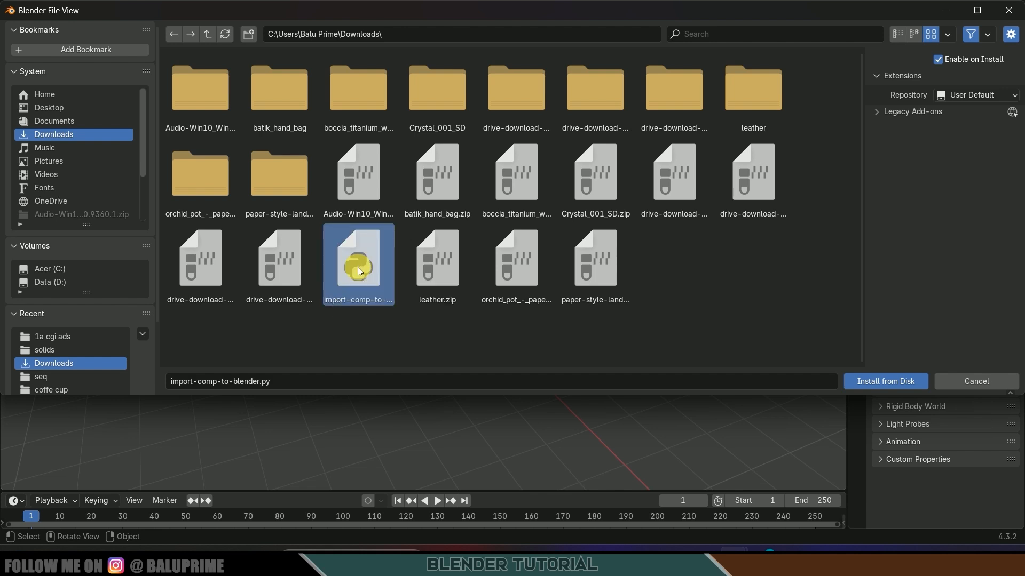
click(873, 385)
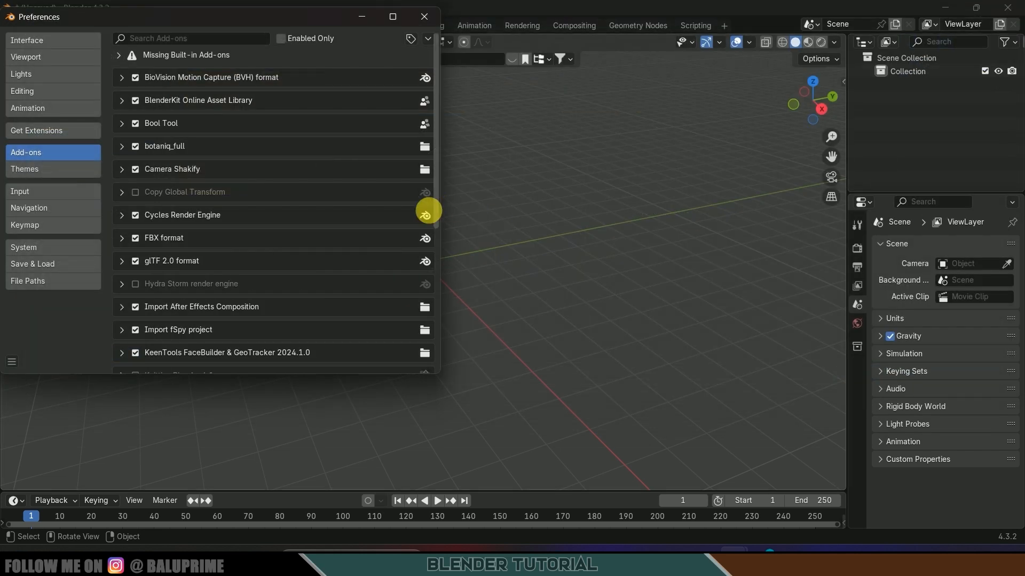
click(425, 17)
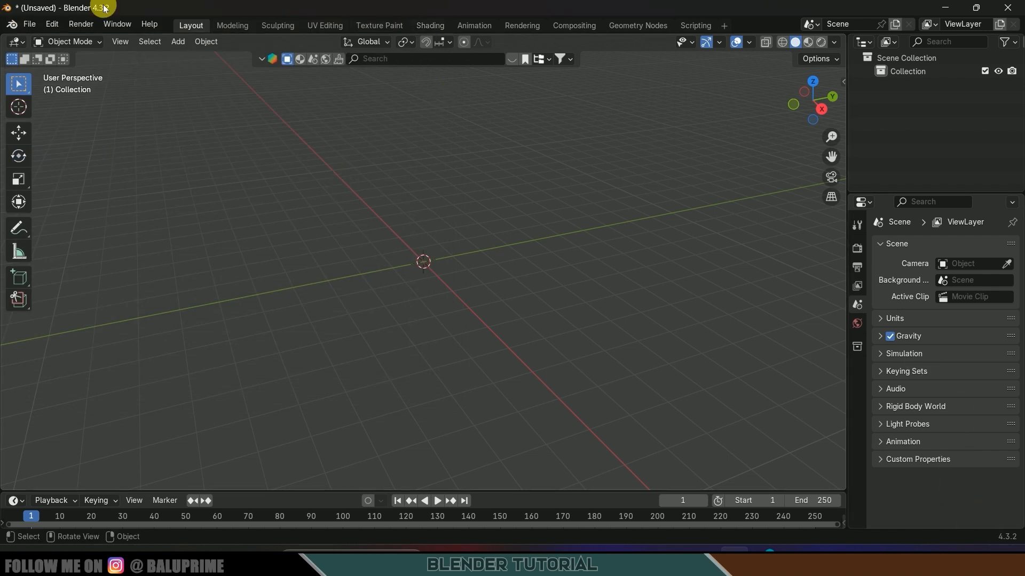
Bring up Blender's splash screen to check the program version
click(12, 25)
click(28, 40)
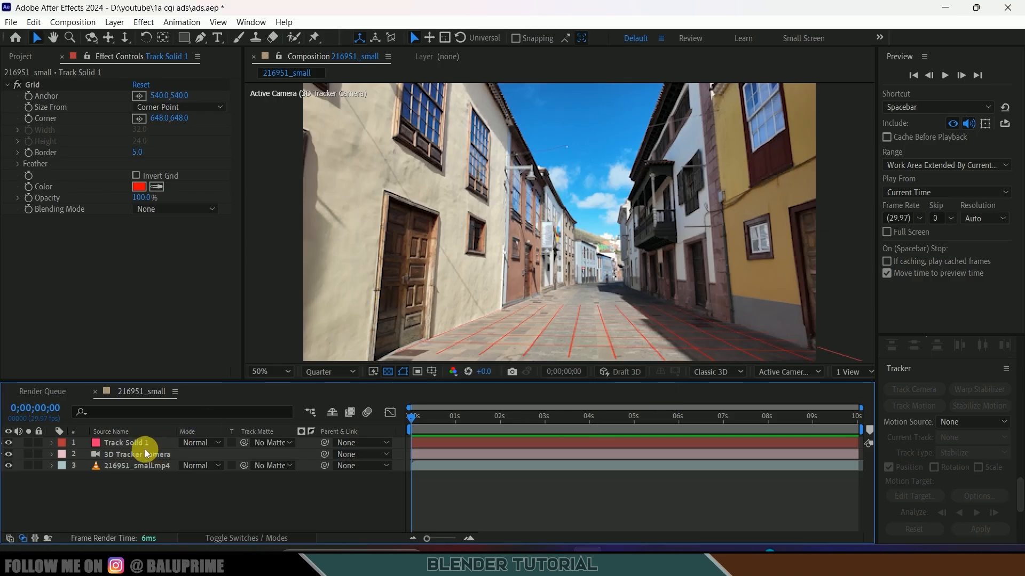
In After Effects, export the Track Solid 1 and 3D Tracker Camera layers with Export Composition Data to JSON.jsx as 77777.json in the 1a cgi ads folder
click(135, 443)
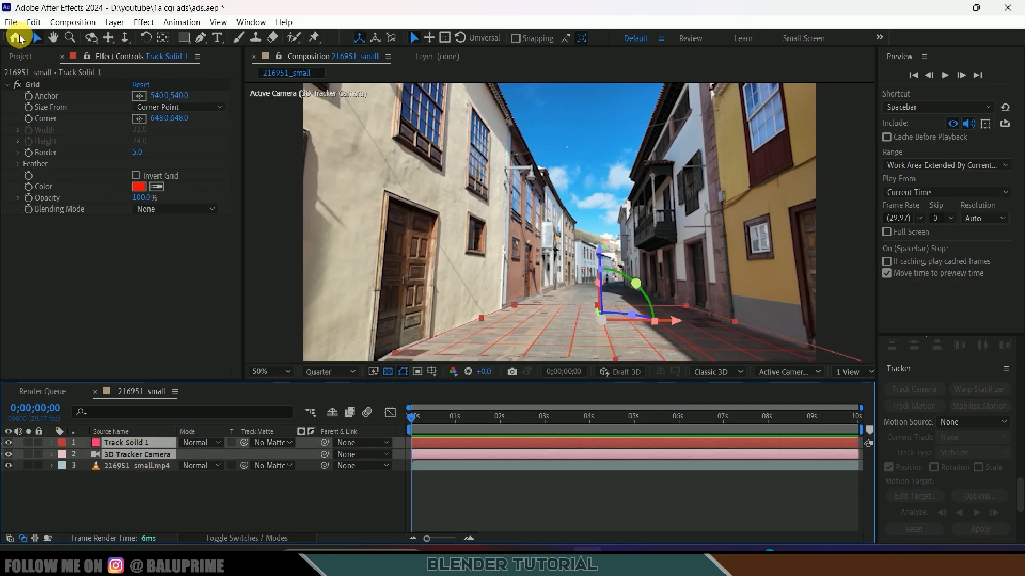
click(12, 22)
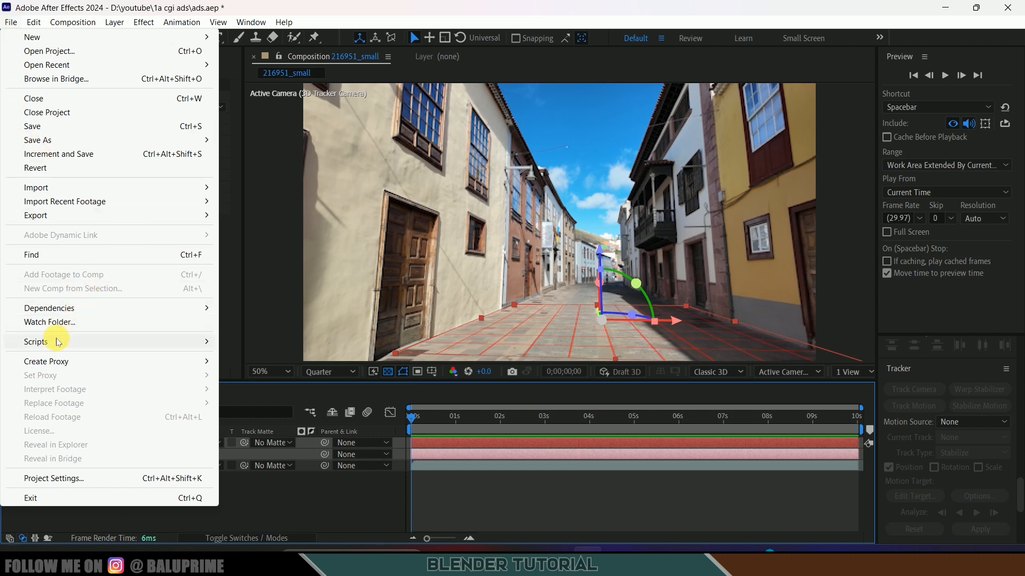
mouse_move(59, 341)
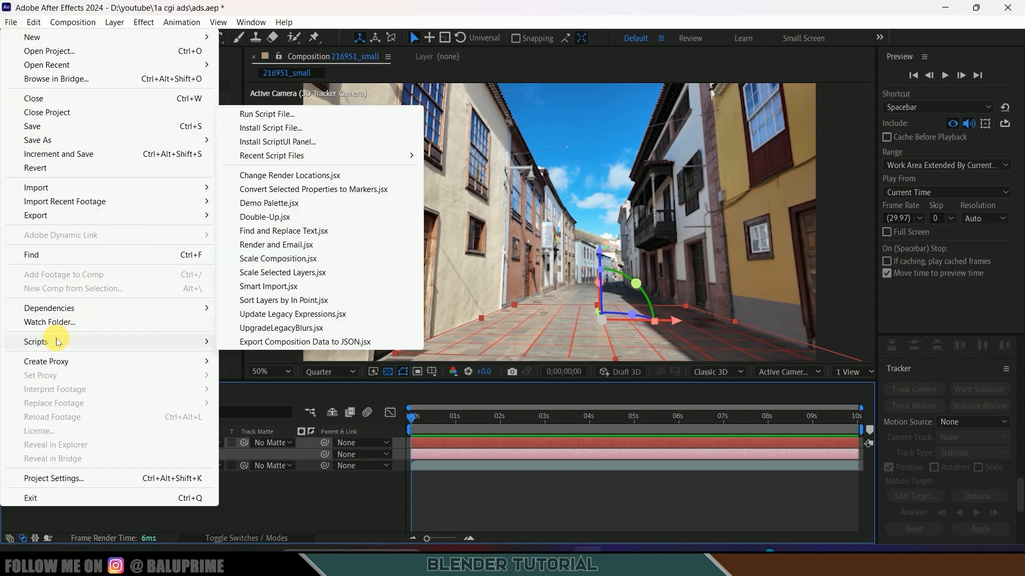
click(308, 342)
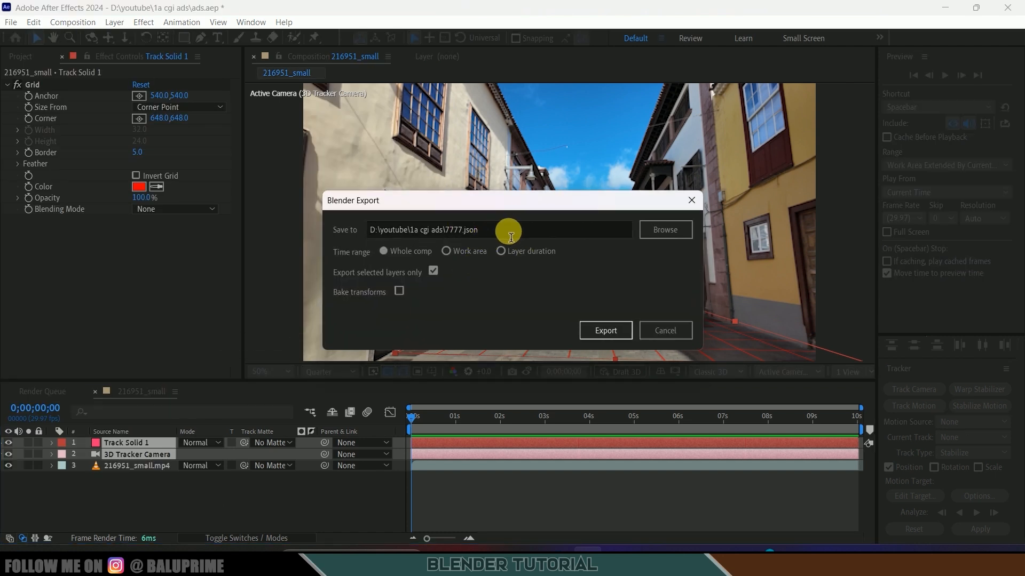
click(664, 228)
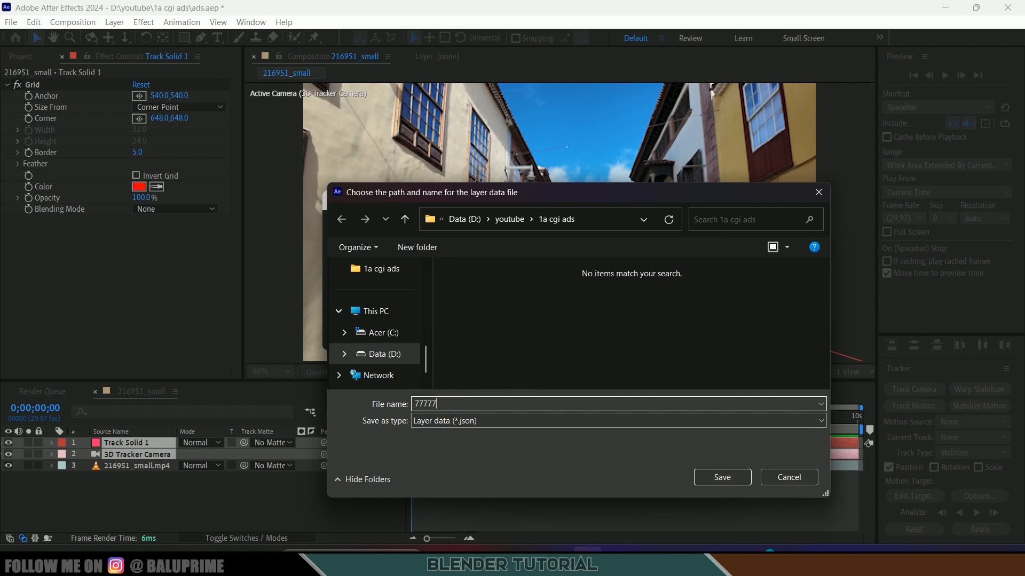
click(710, 476)
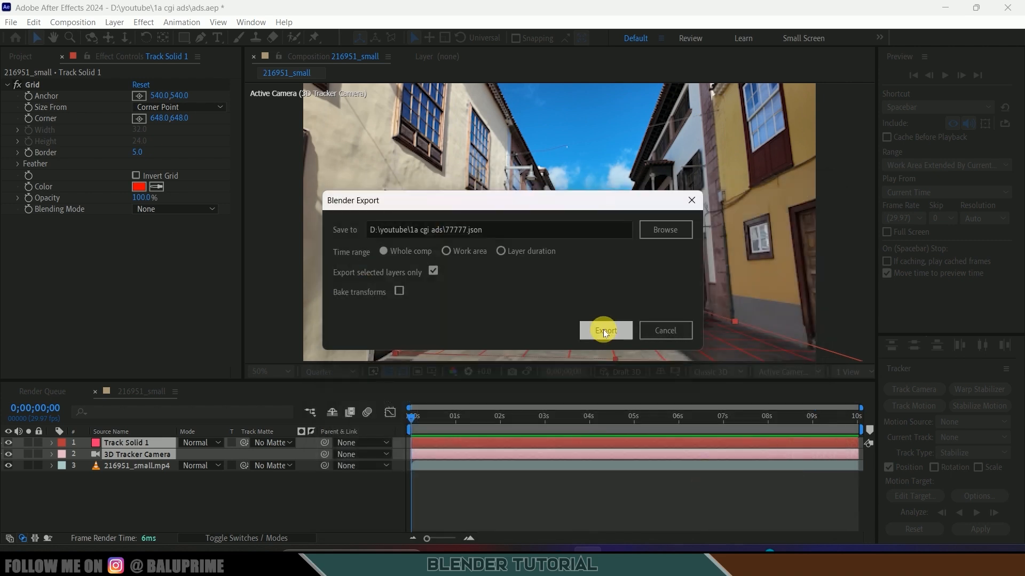
click(605, 330)
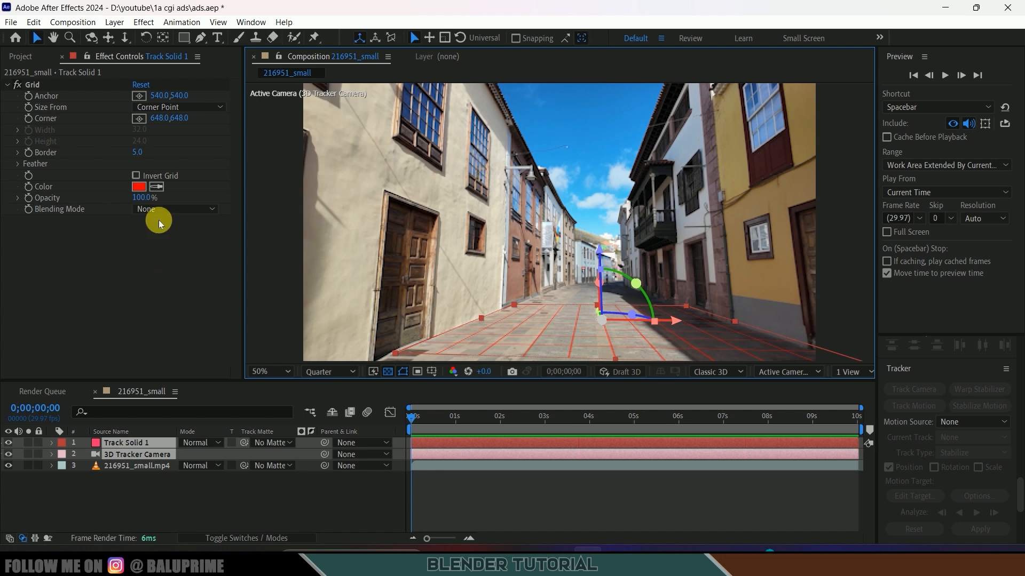
Save the project and close After Effects
key(ctrl+s)
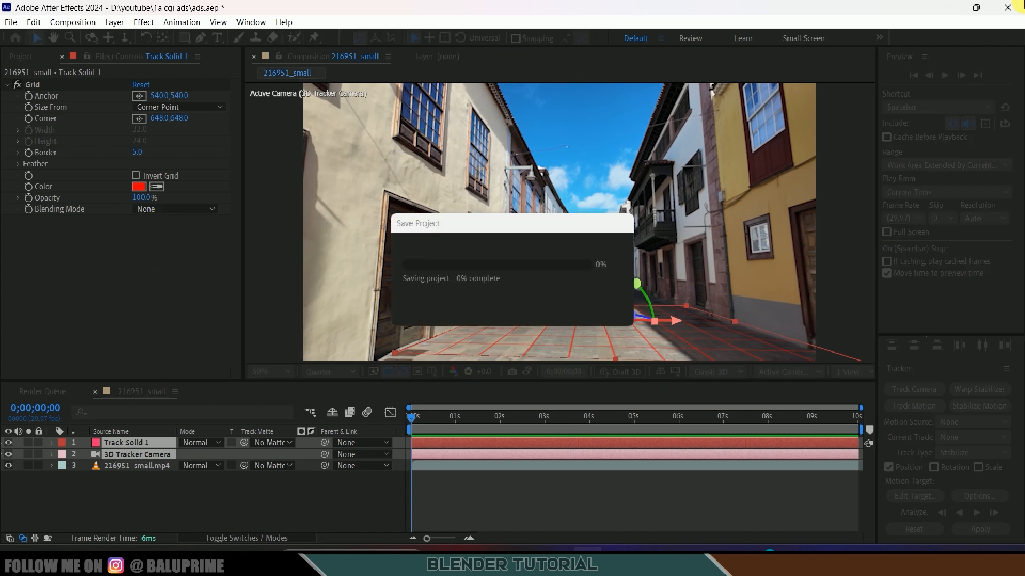
click(1009, 8)
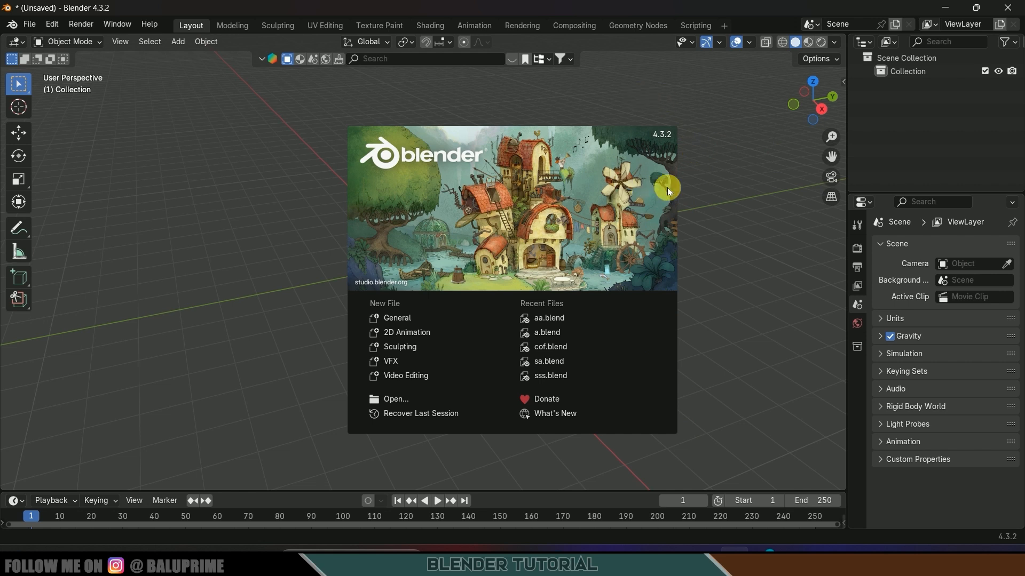
In Blender, dismiss the splash screen and import 77777.json from the 1a cgi ads folder as After Effects composition data
click(327, 303)
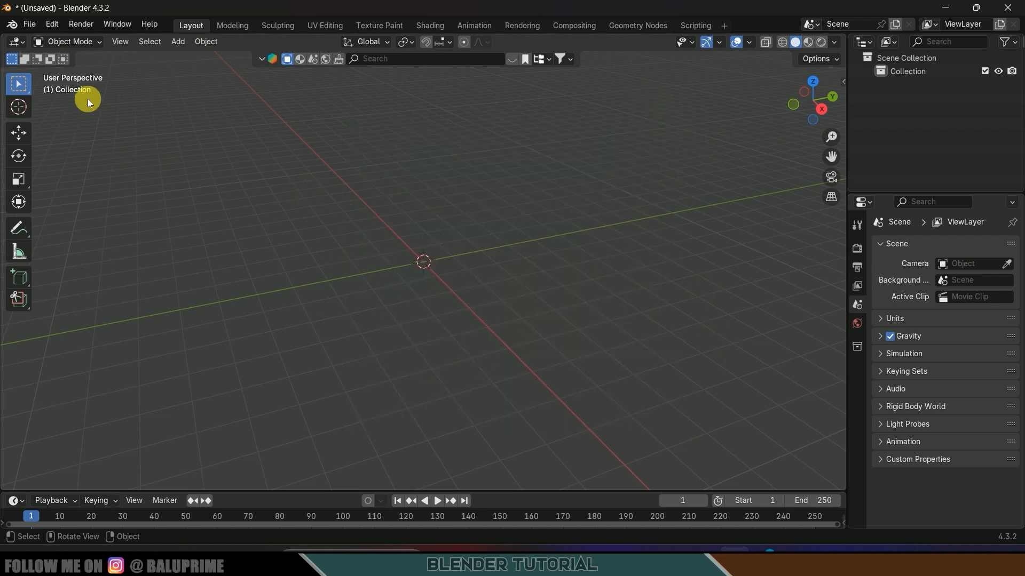
click(31, 26)
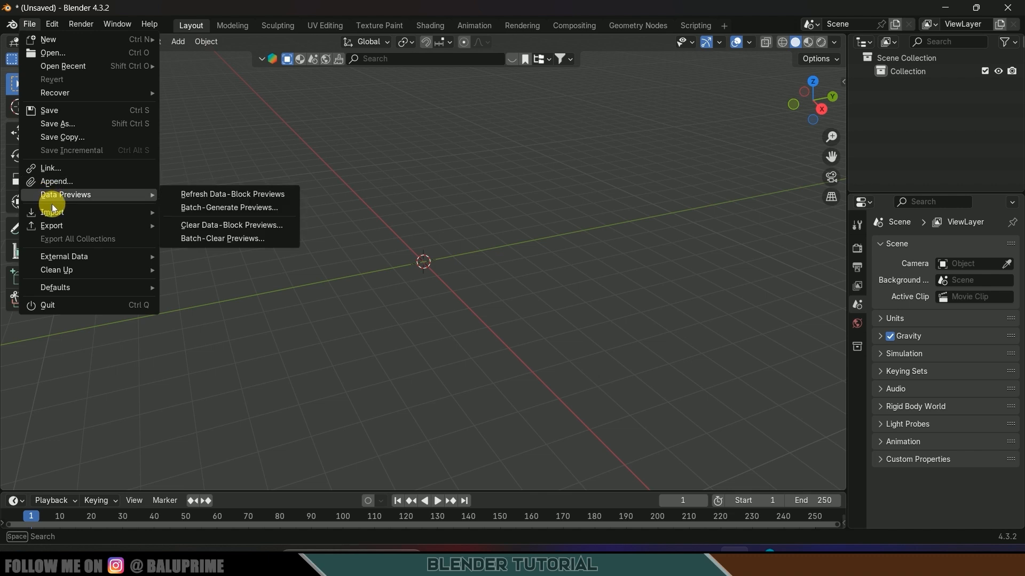
mouse_move(53, 212)
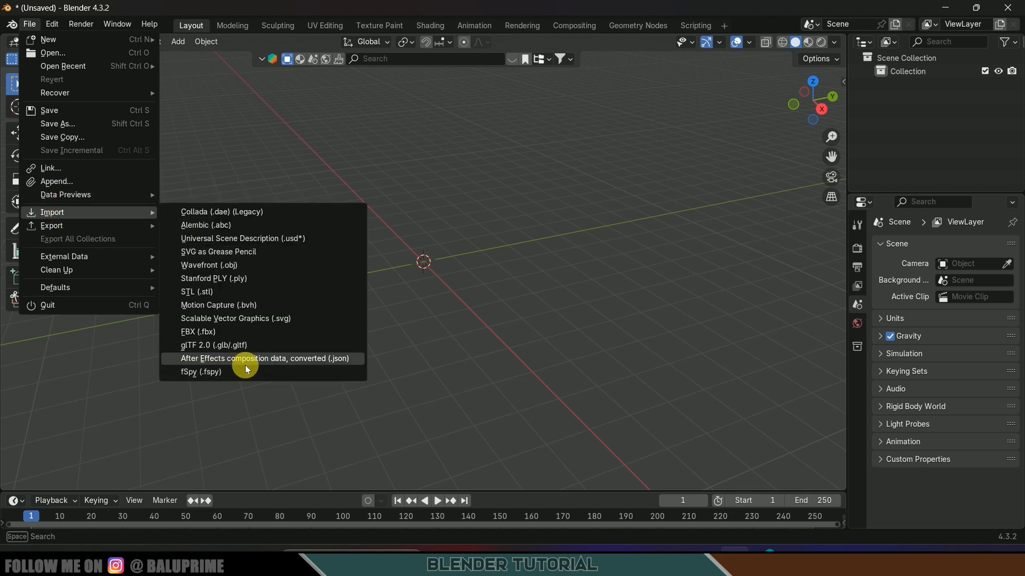
click(223, 358)
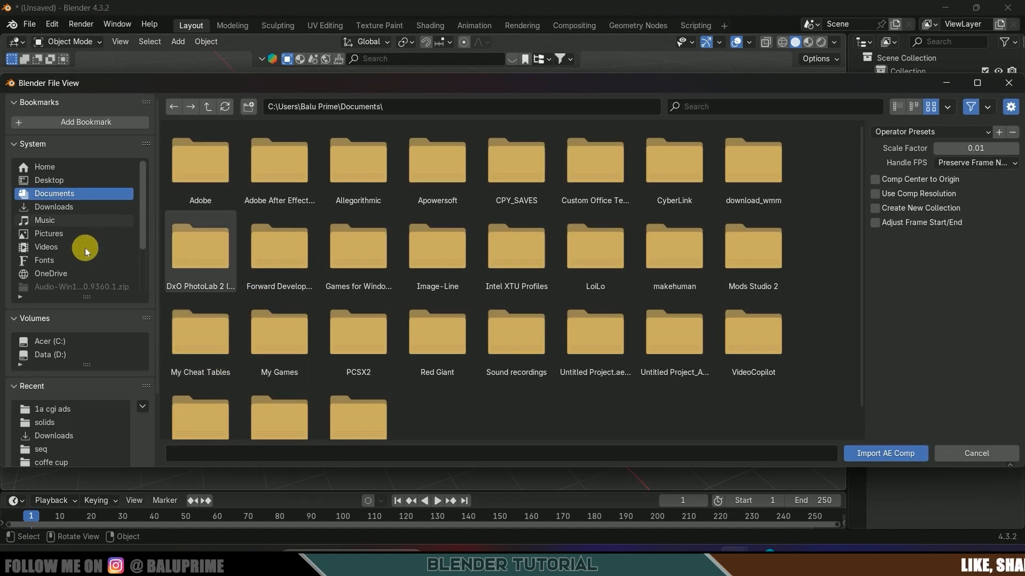
click(57, 408)
click(214, 185)
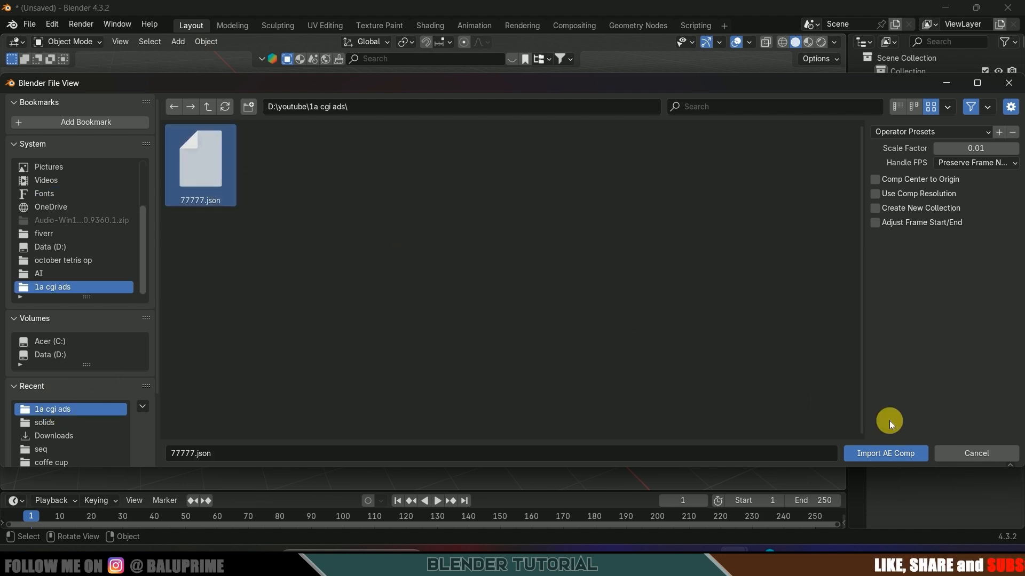
click(880, 453)
Examine the imported tracking plane and camera, and look at the scene through the tracked camera
scroll(410, 294, down, 7)
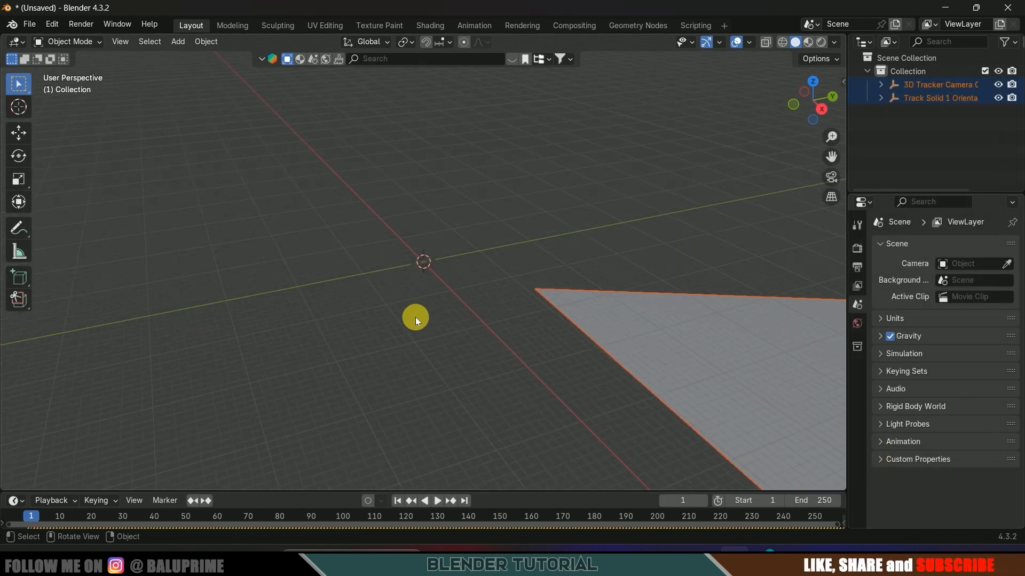
scroll(352, 299, up, 2)
drag(261, 248, 345, 334)
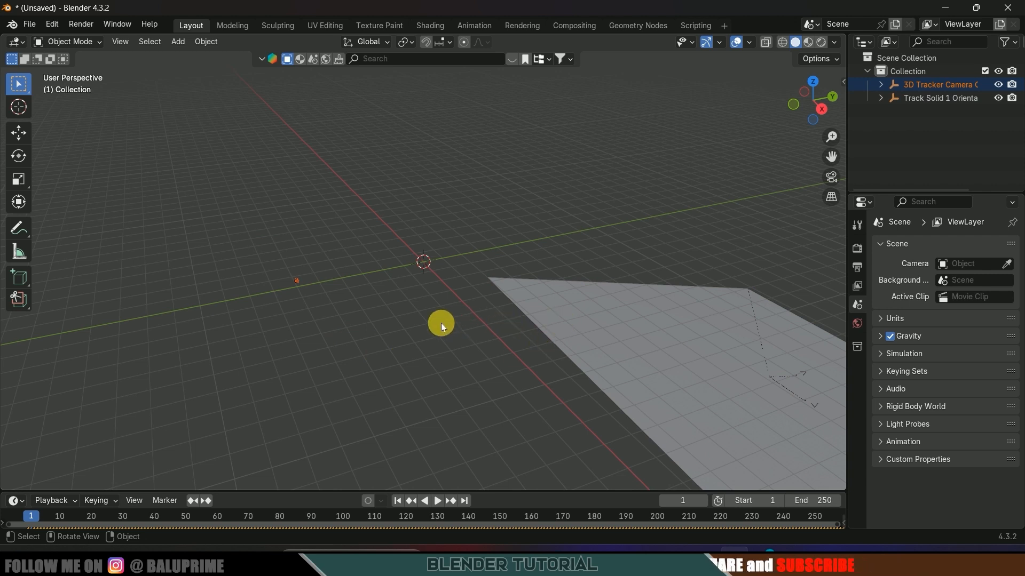
key(KP_0)
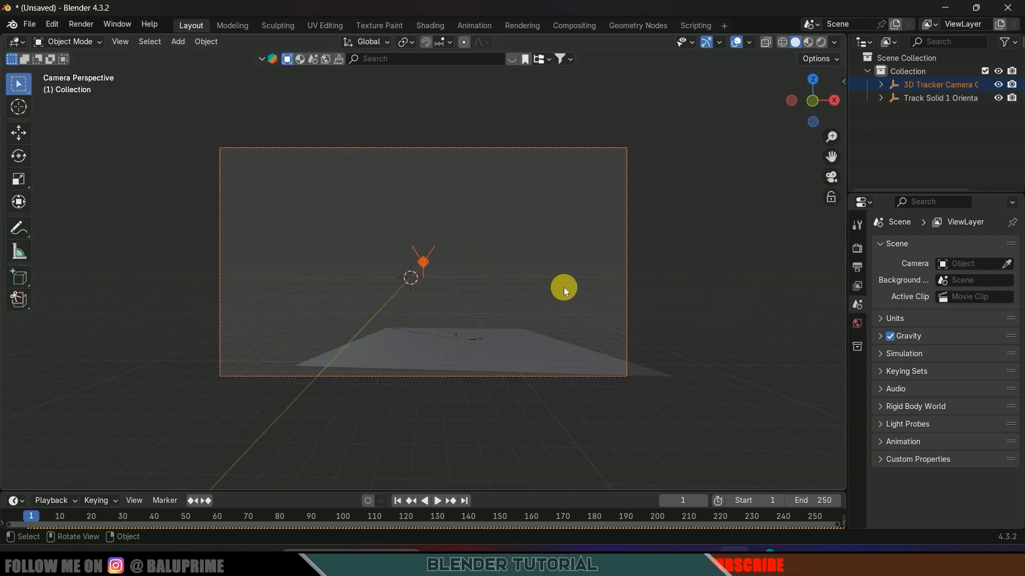
scroll(564, 287, up, 2)
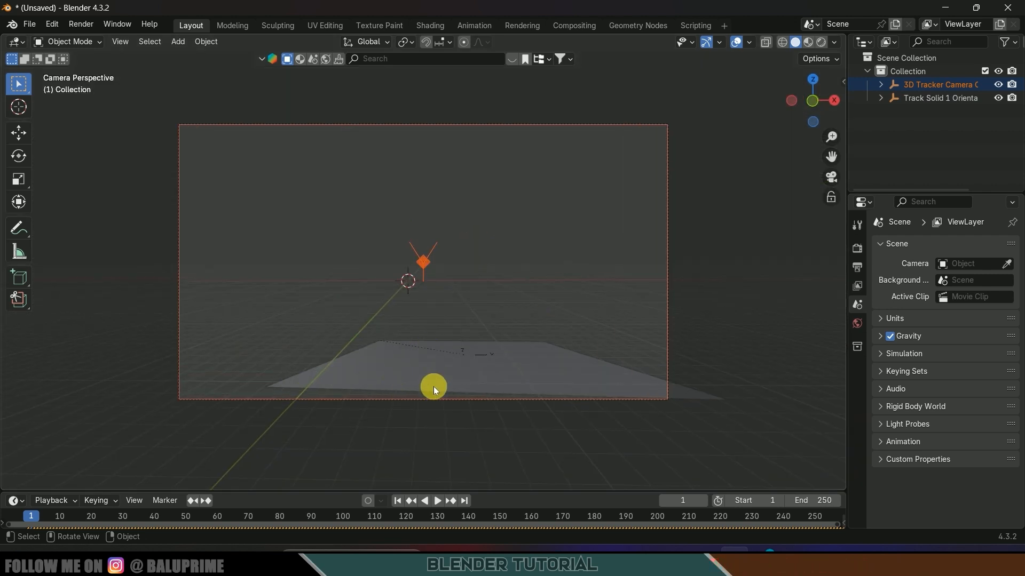
Add the movie clip 216951_small.mp4 as a background image to the 3D Tracker Camera
click(523, 249)
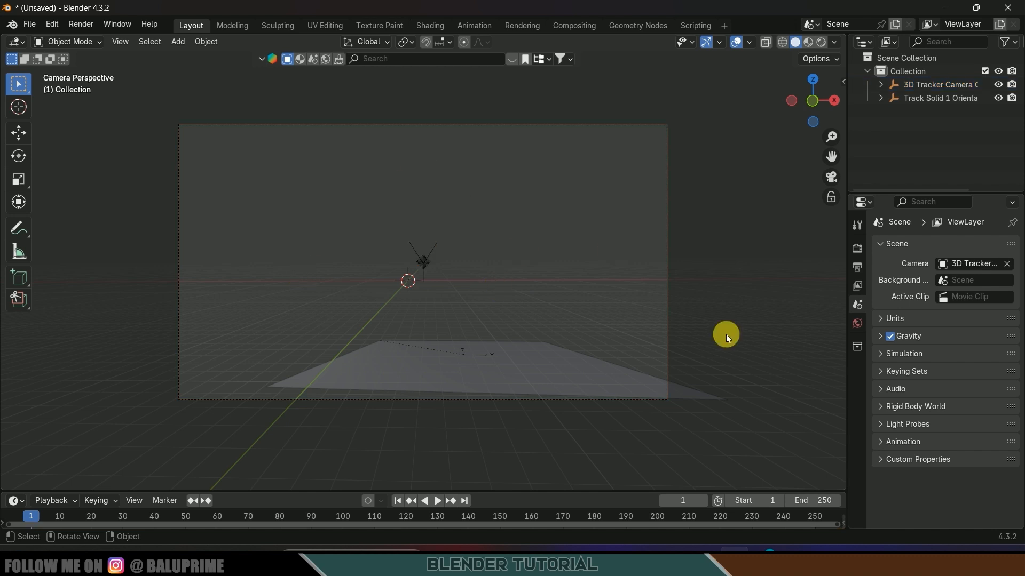
click(667, 266)
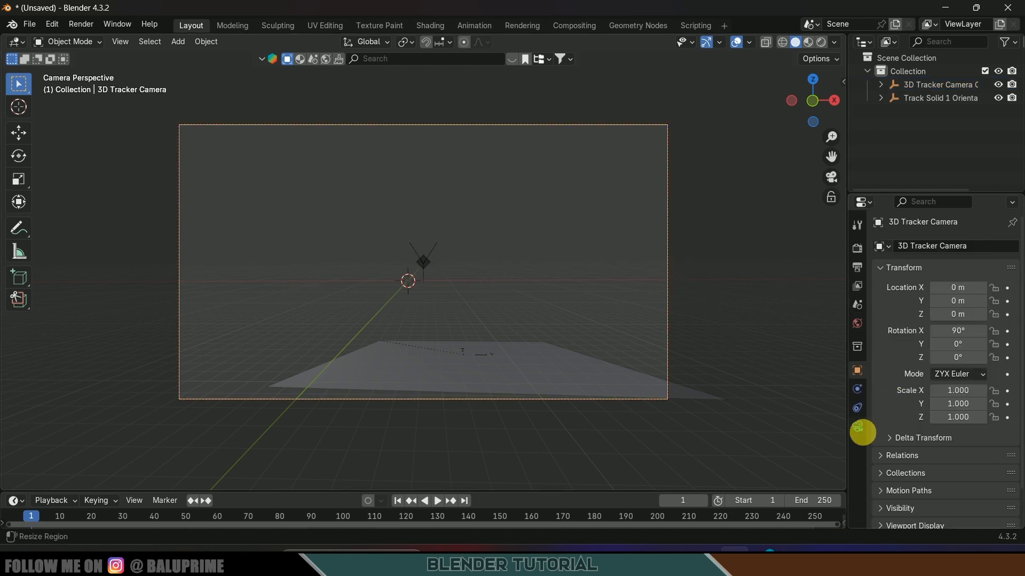
click(857, 428)
scroll(934, 439, down, 5)
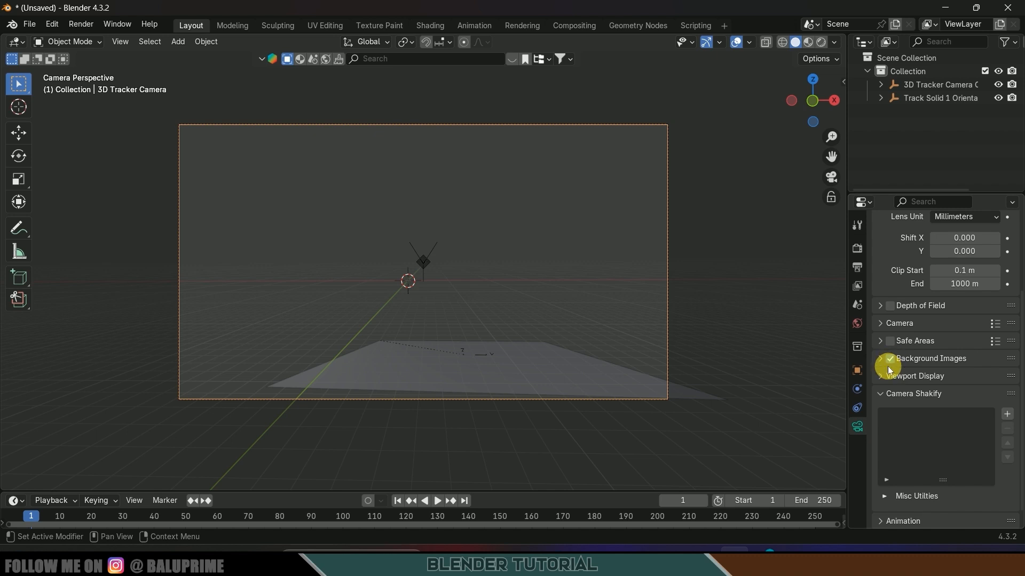
click(880, 360)
click(937, 379)
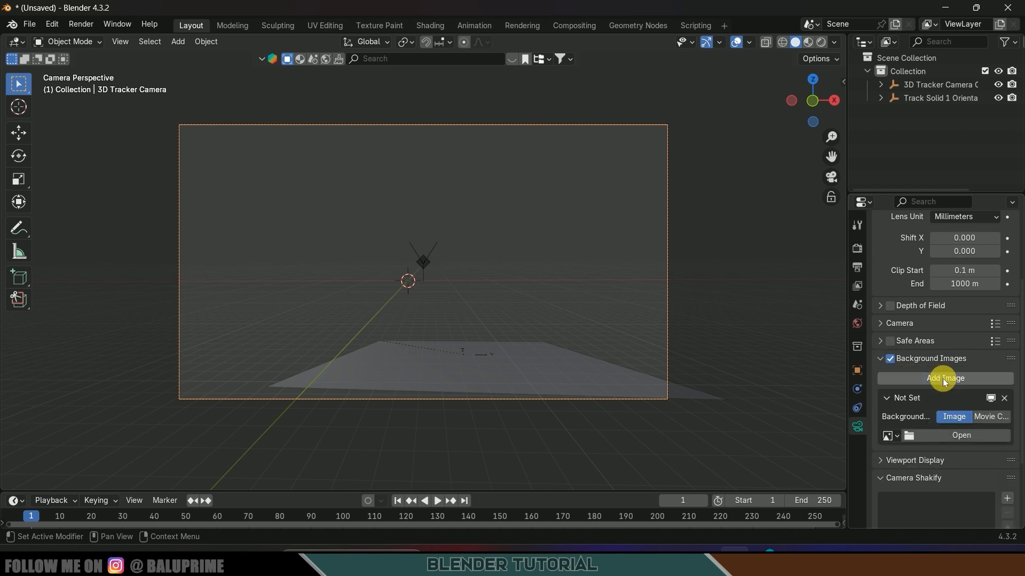
click(996, 417)
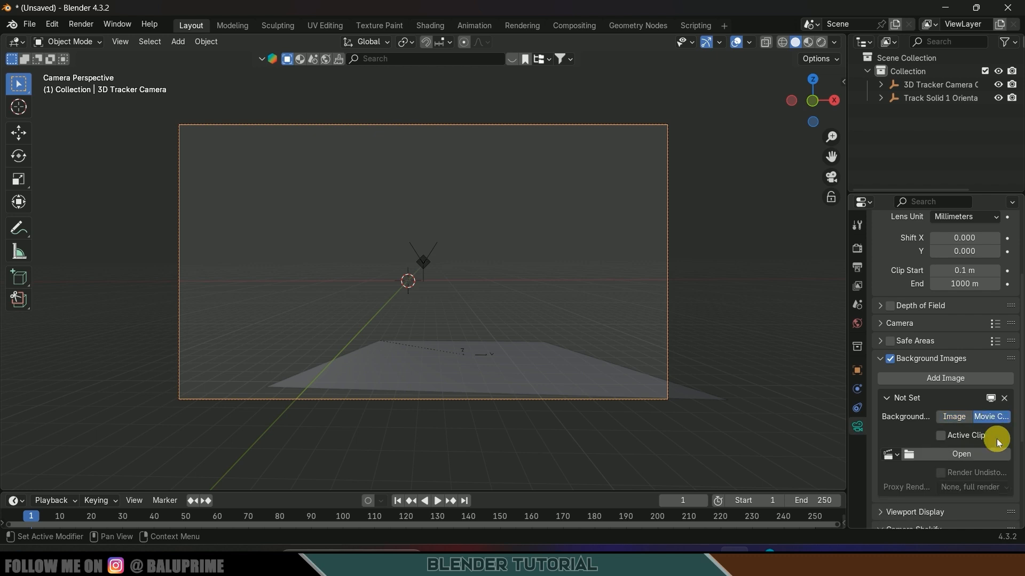
click(961, 453)
click(211, 195)
click(862, 455)
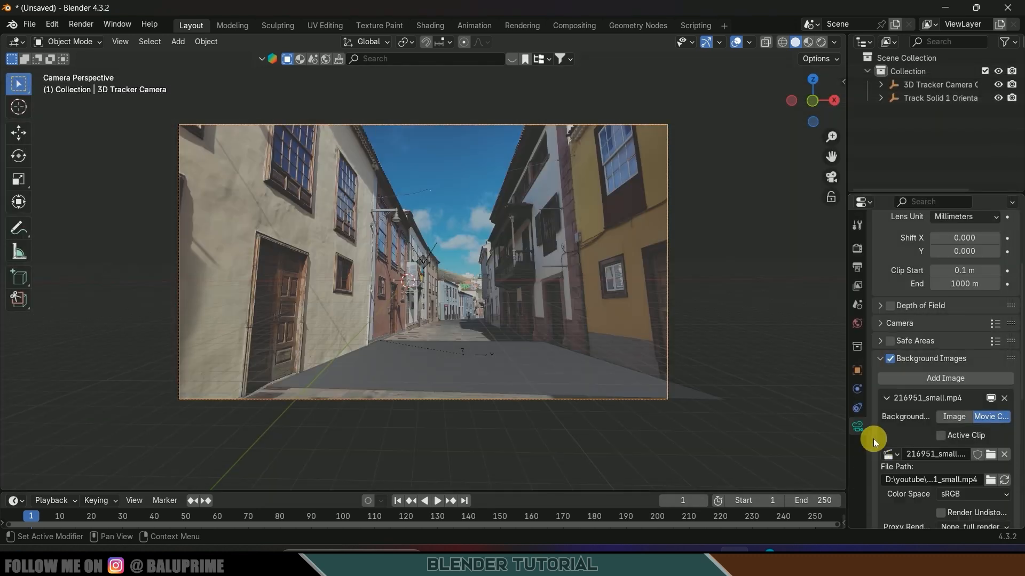
Raise the opacity of the camera's background clip to its maximum
scroll(901, 436, down, 3)
scroll(907, 443, down, 4)
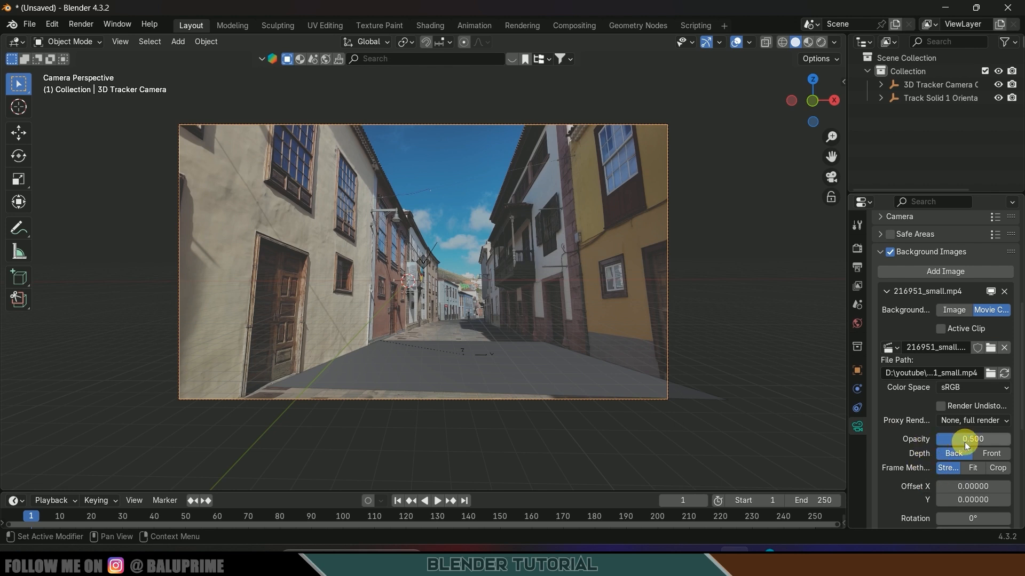
drag(955, 439, 1008, 439)
Enlarge the timeline and shift all keyframes of the 3D Tracker Camera Orientation empty one frame later, so they start at frame 1
click(427, 259)
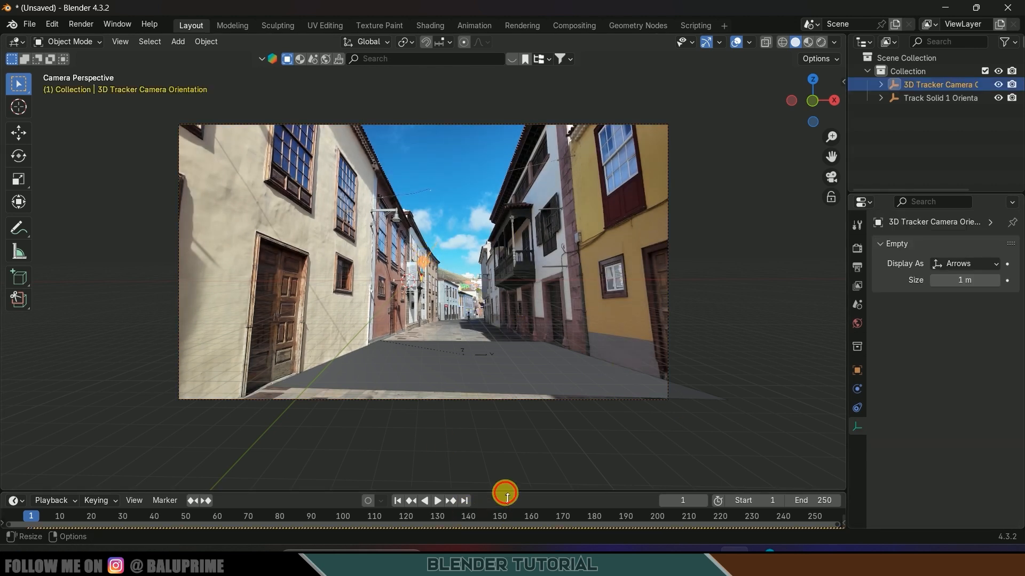
drag(504, 492, 503, 440)
drag(833, 524, 228, 507)
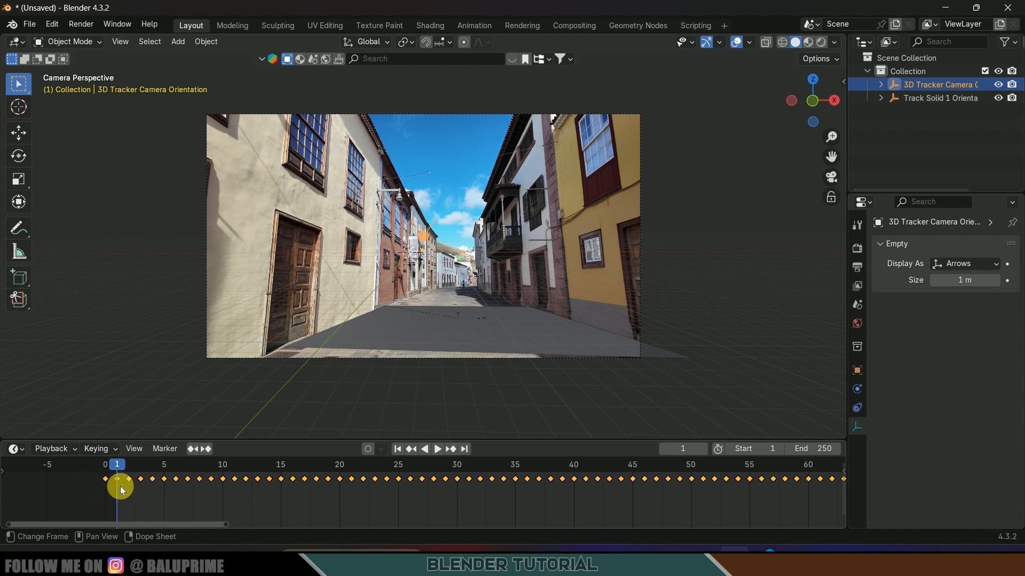
click(183, 497)
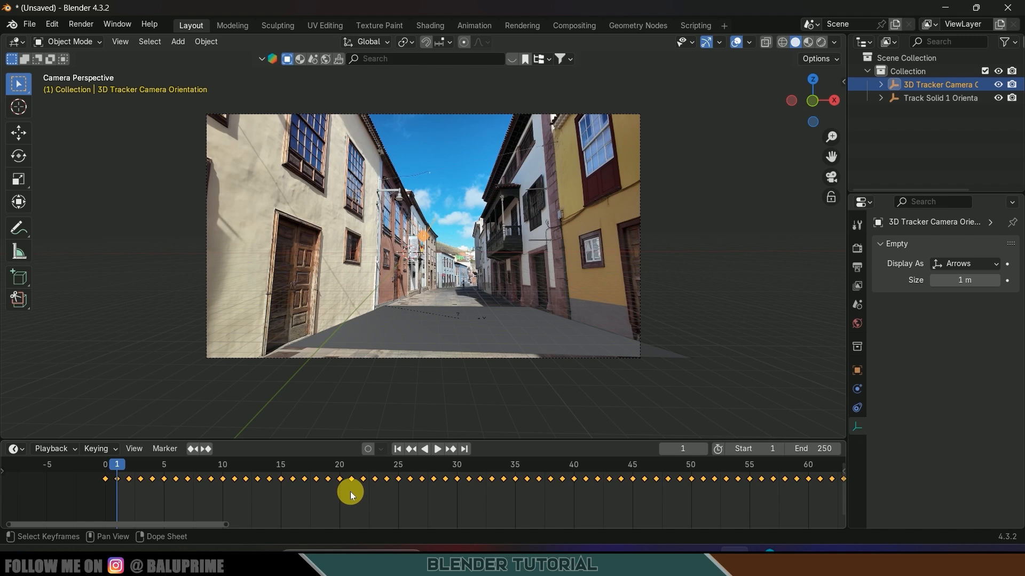
key(g)
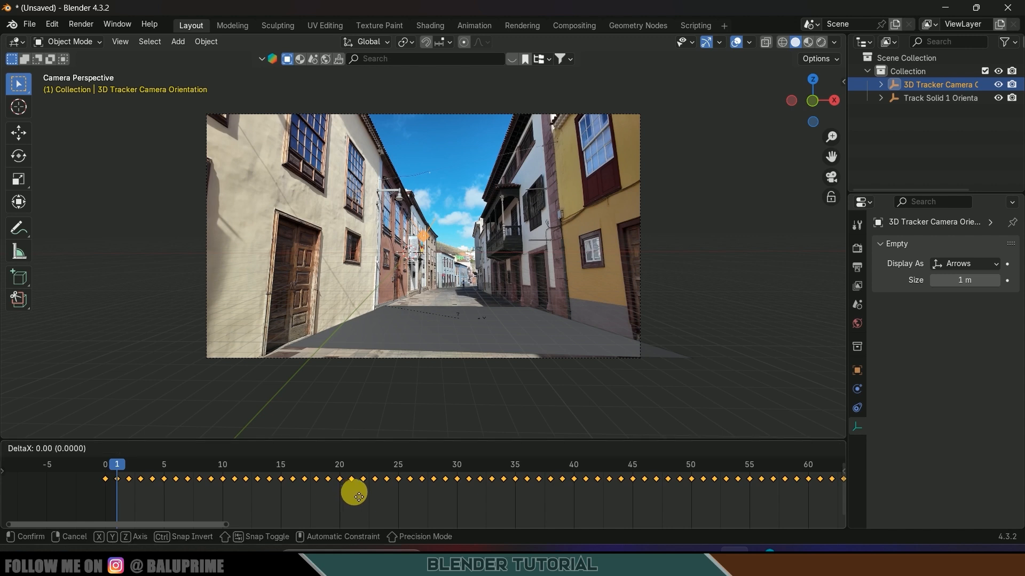
click(360, 493)
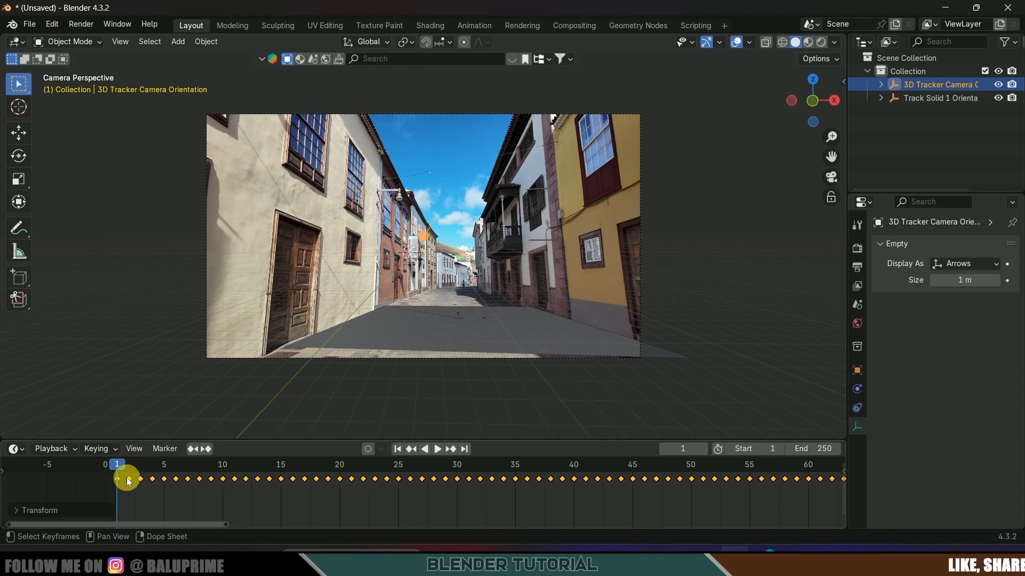
Play the camera animation to check the plane against the footage, and return to the first frame
drag(228, 524, 530, 526)
key(space)
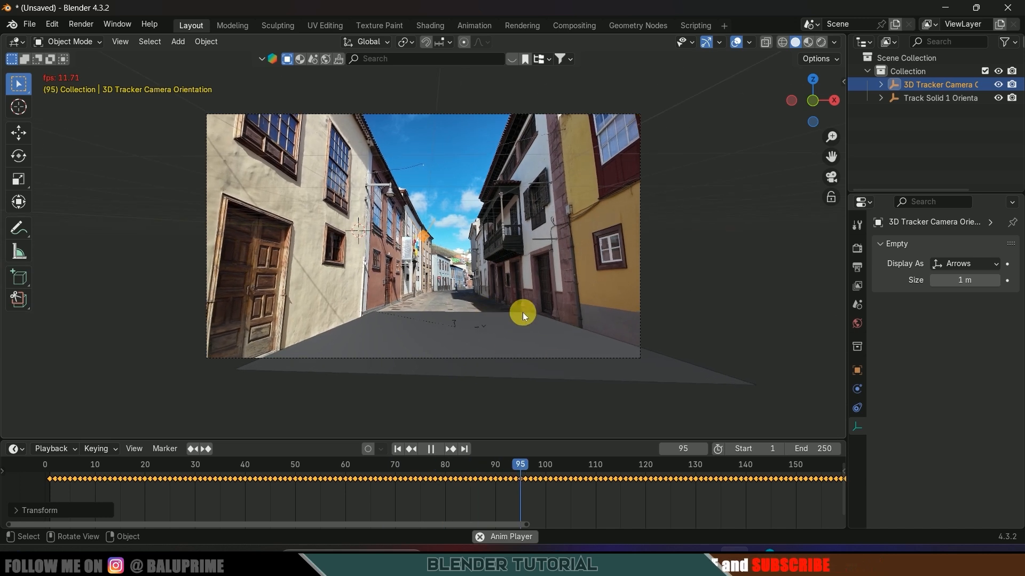
click(431, 449)
click(397, 449)
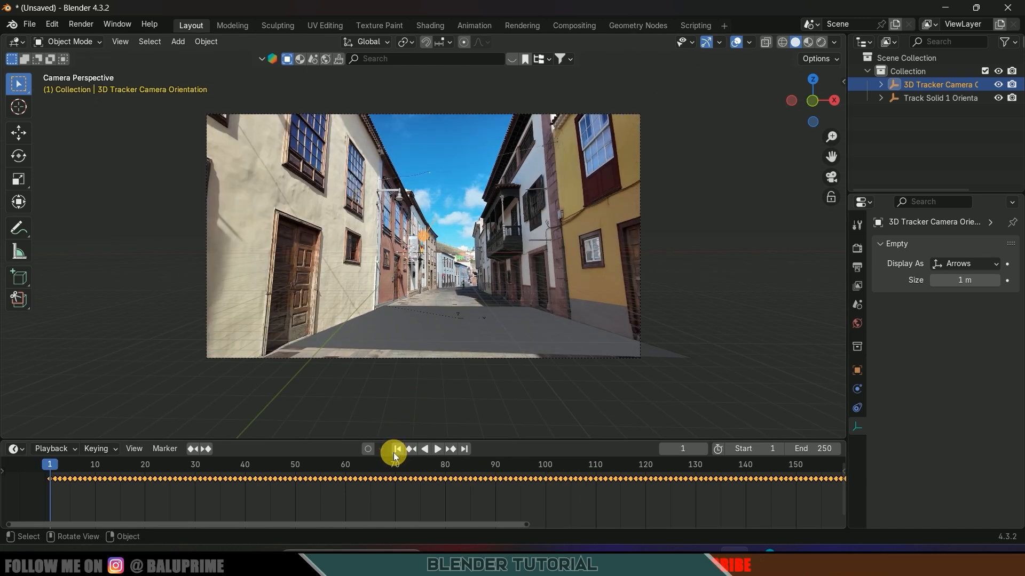
middle_drag(744, 250, 587, 325)
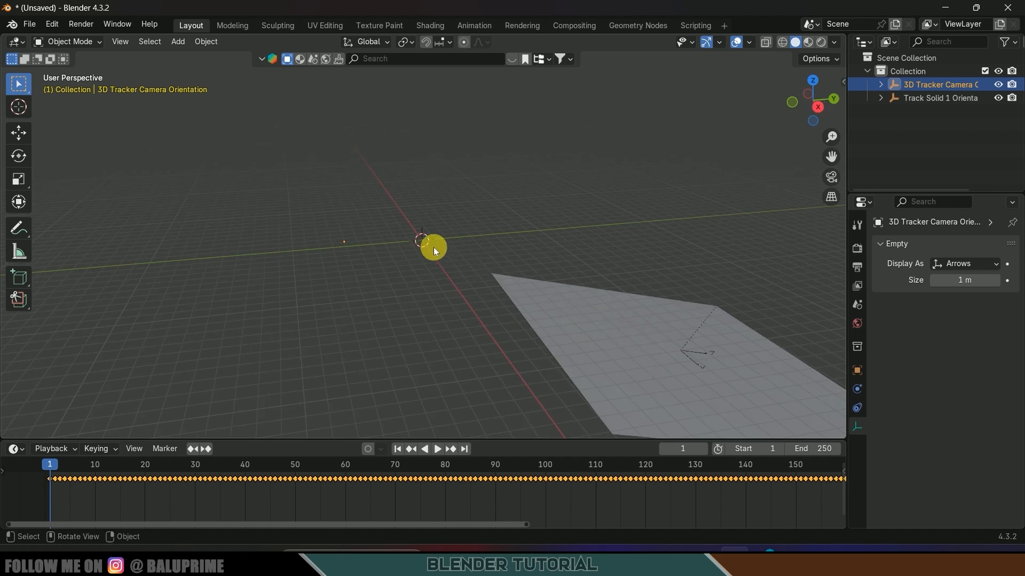
middle_drag(409, 242, 458, 304)
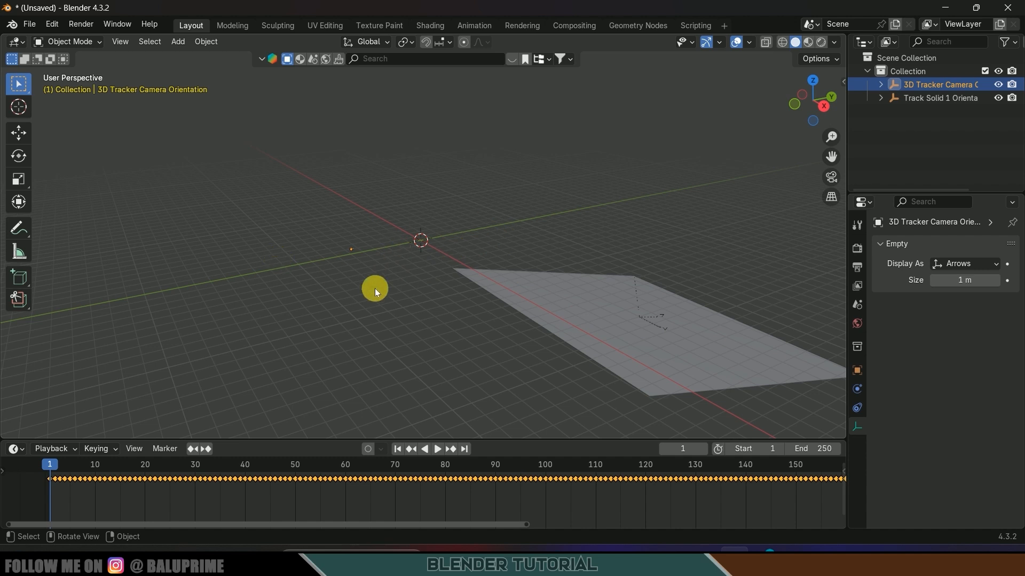
Select the 3D Tracker Camera and snap the 3D cursor to it
drag(214, 117, 475, 376)
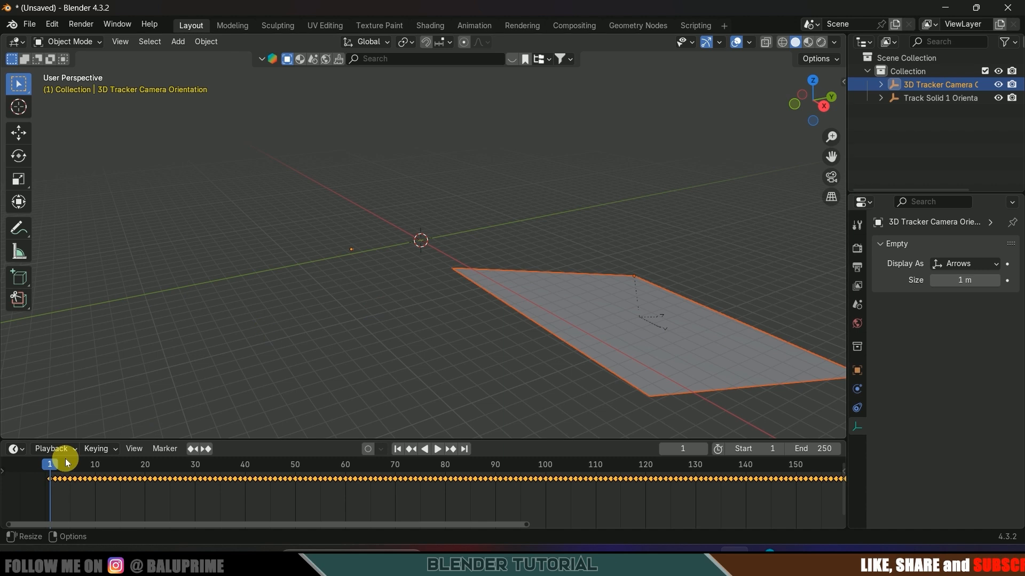
middle_drag(392, 290, 352, 290)
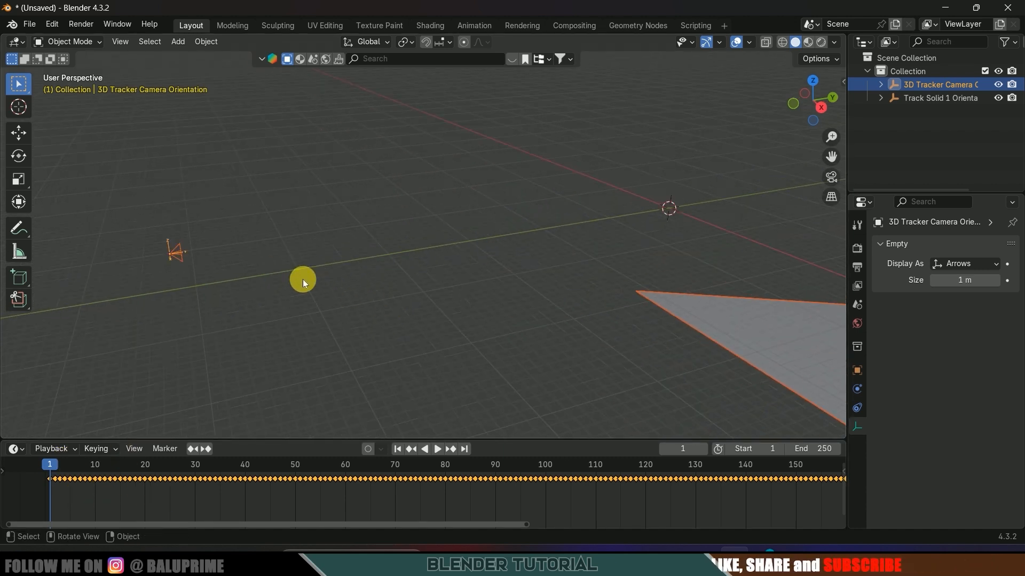
click(173, 252)
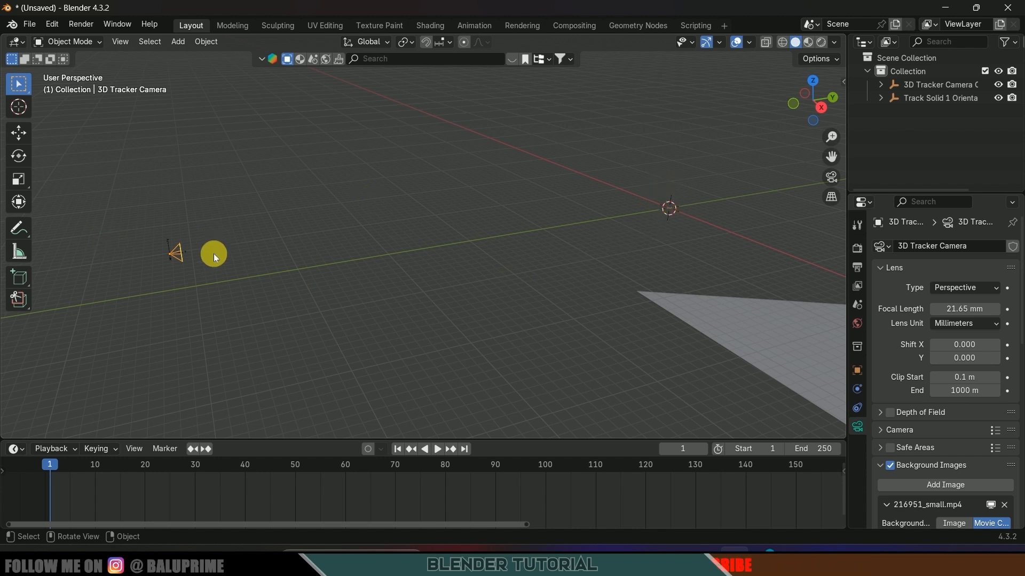
key(shift+s)
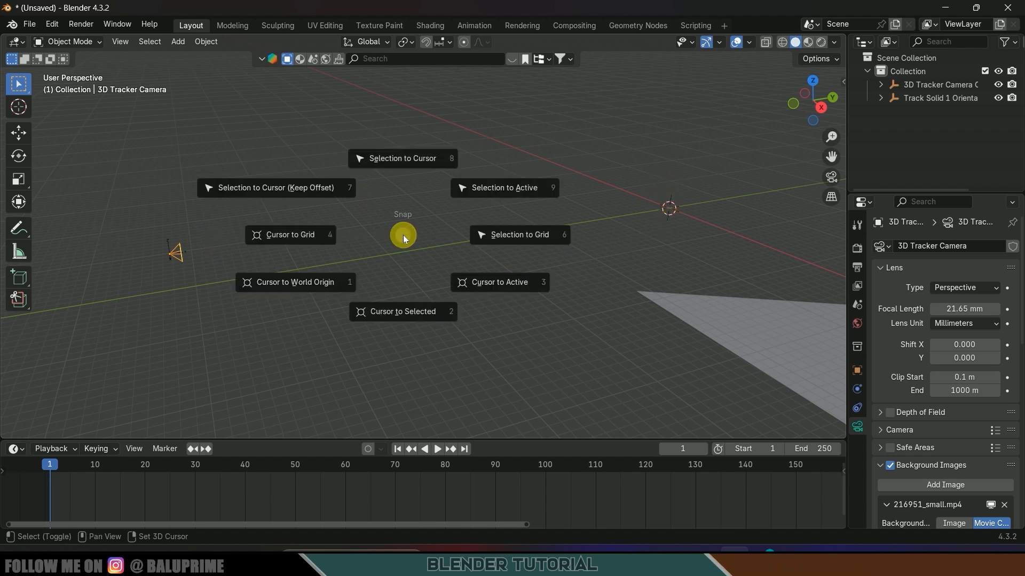
click(408, 313)
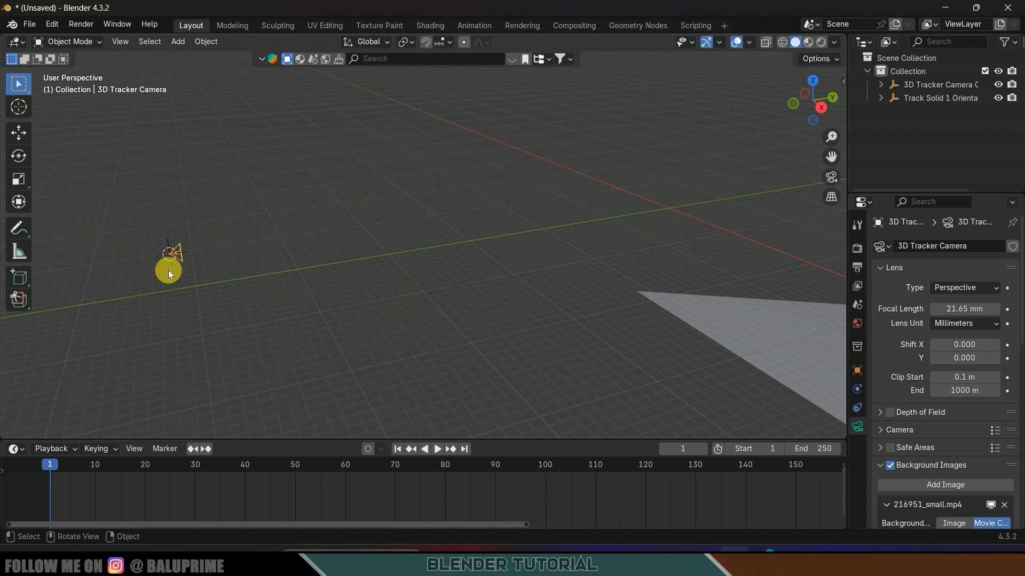
Add a Plain Axes empty at the 3D cursor and scale it up well beyond the camera's size
middle_drag(223, 320, 271, 286)
key(shift+a)
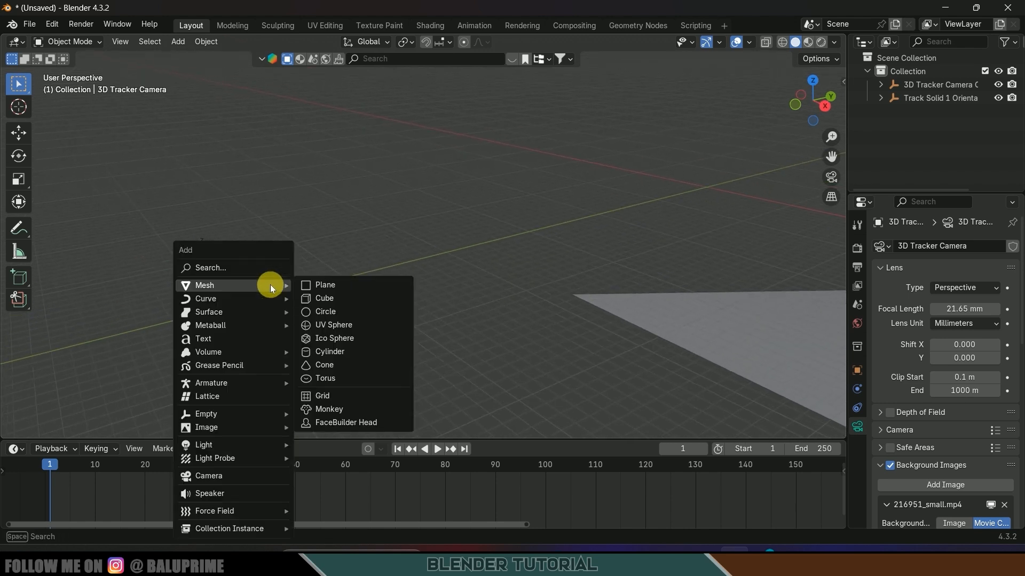
mouse_move(234, 414)
click(326, 414)
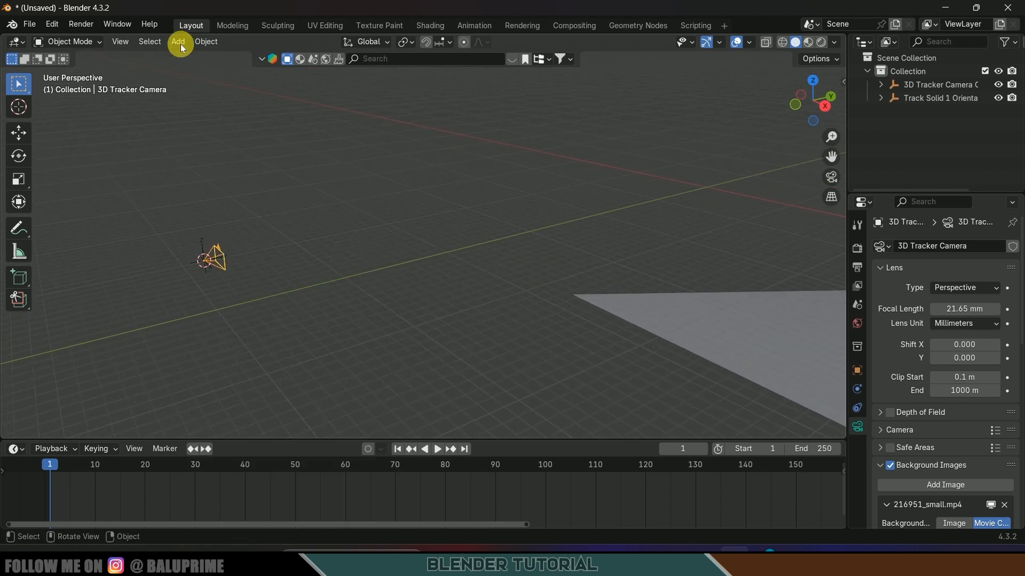
click(177, 42)
mouse_move(228, 181)
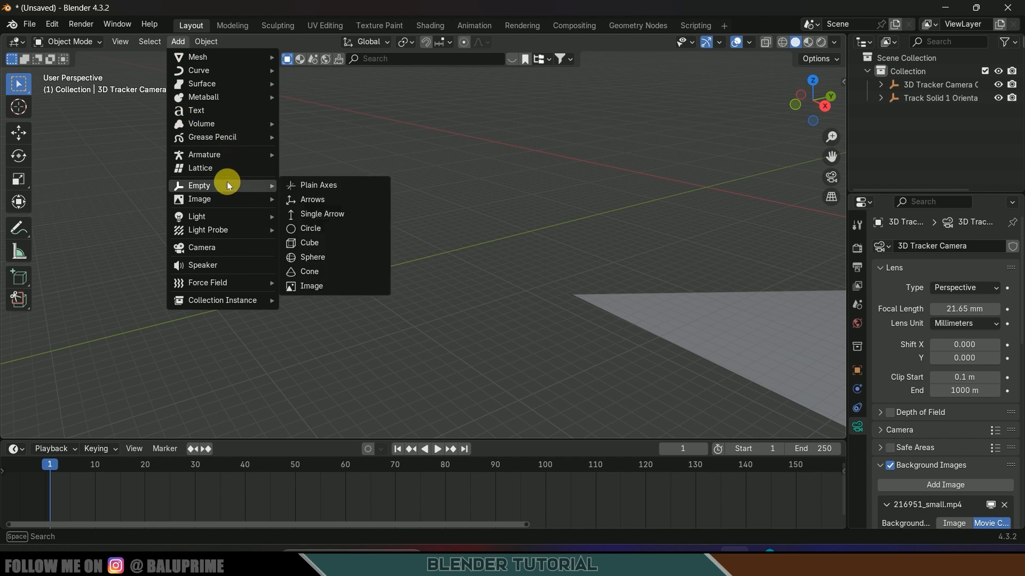
click(326, 185)
key(s)
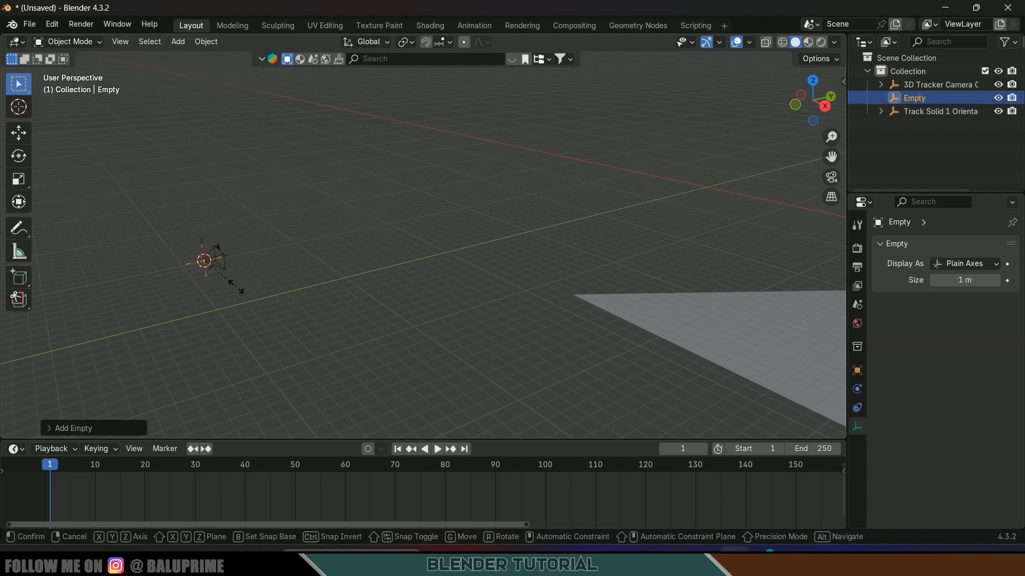
click(373, 285)
Parent the 3D Tracker Camera Orientation empty to the new Plain Axes empty with Object (Keep Transform)
scroll(374, 285, up, 3)
shift+middle_drag(219, 277, 469, 258)
scroll(437, 240, down, 2)
scroll(437, 241, down, 2)
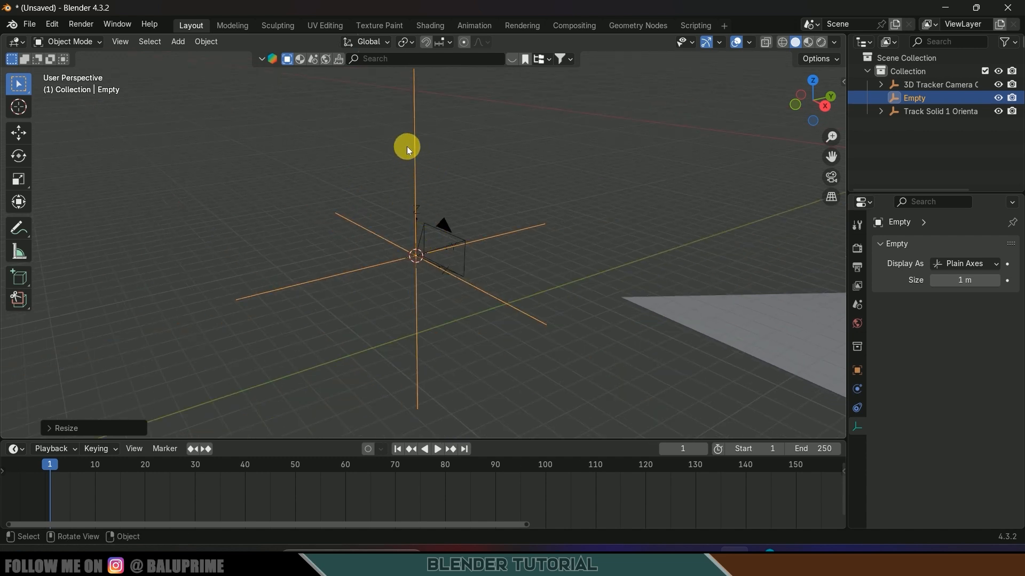
click(426, 230)
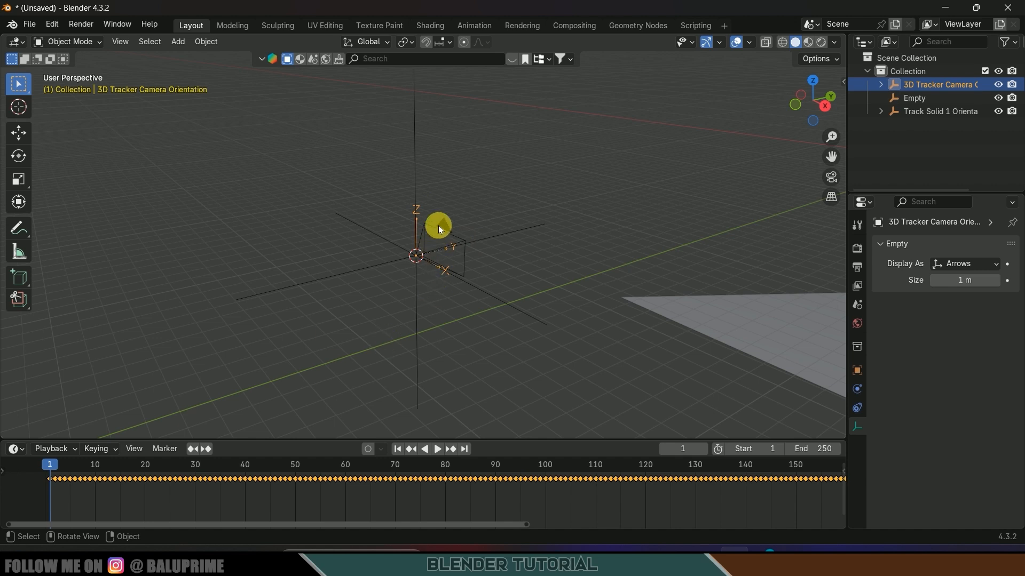
click(438, 227)
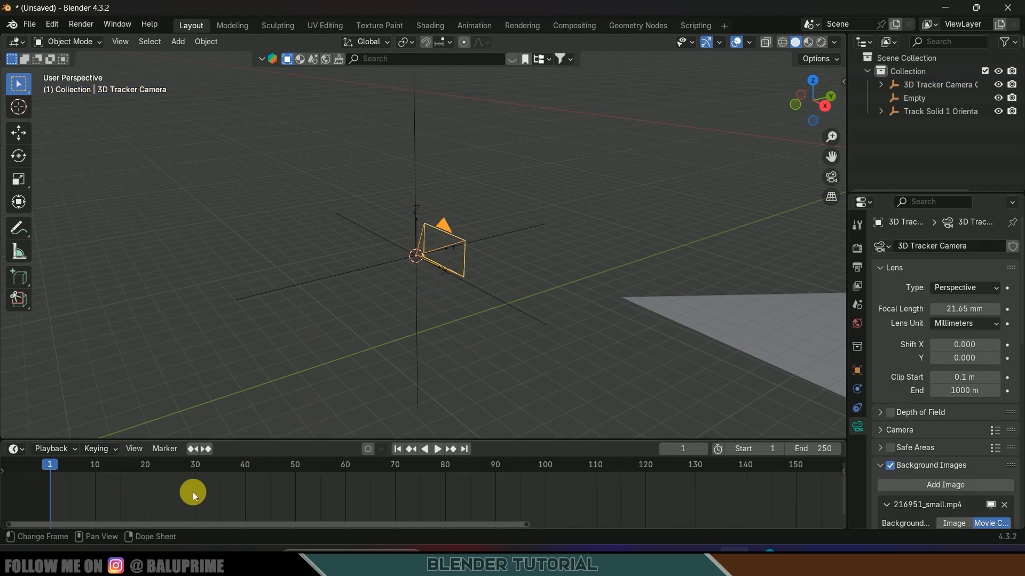
click(421, 205)
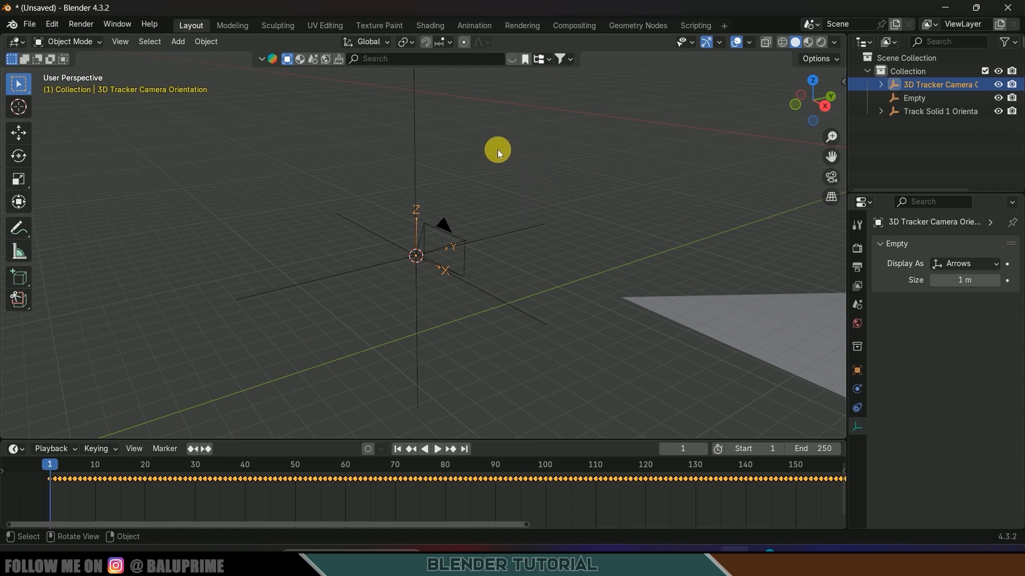
shift+click(413, 117)
key(ctrl+p)
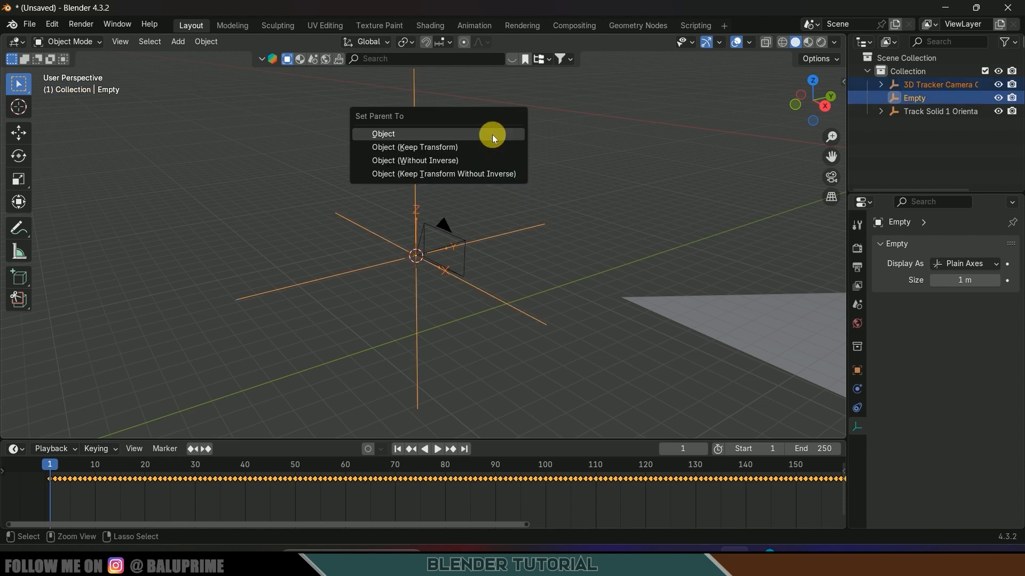
click(404, 148)
Parent the plane and its Track Solid 1 Orientation empty to the Plain Axes empty with Object (Keep Transform)
scroll(524, 177, down, 6)
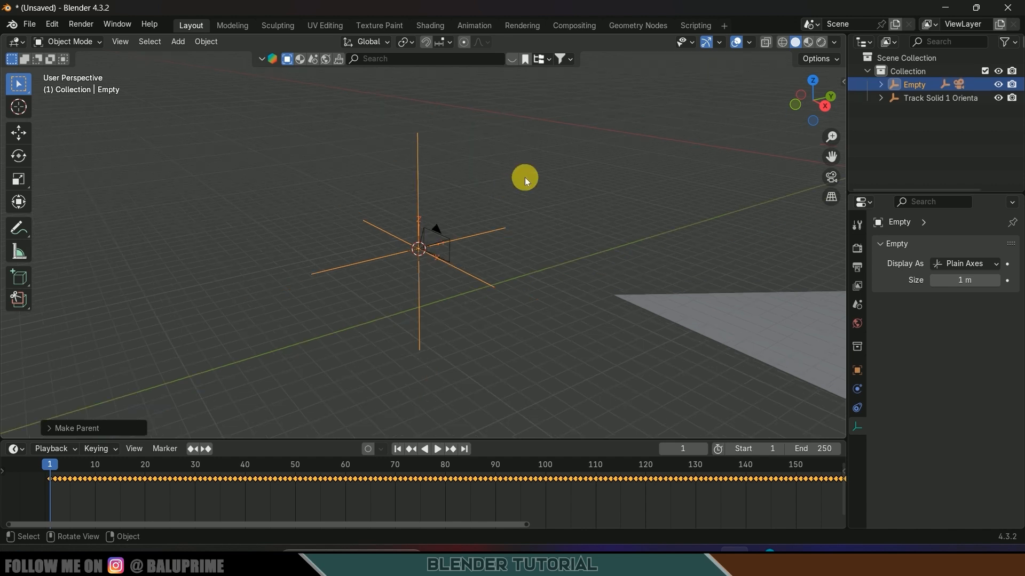
shift+middle_drag(540, 190, 378, 165)
drag(206, 158, 838, 400)
middle_drag(682, 323, 507, 292)
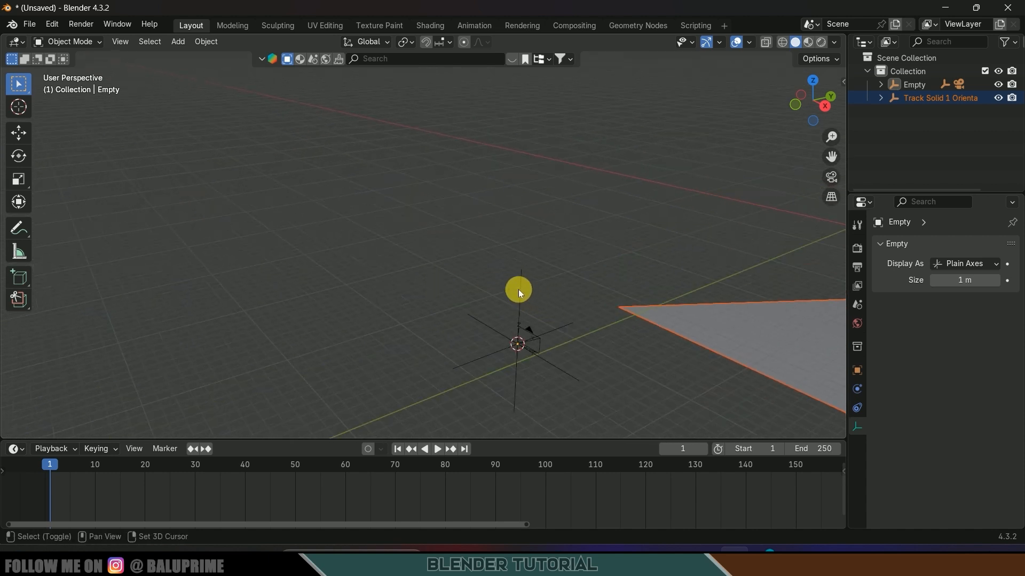
shift+click(520, 293)
middle_drag(520, 292, 445, 217)
key(ctrl+p)
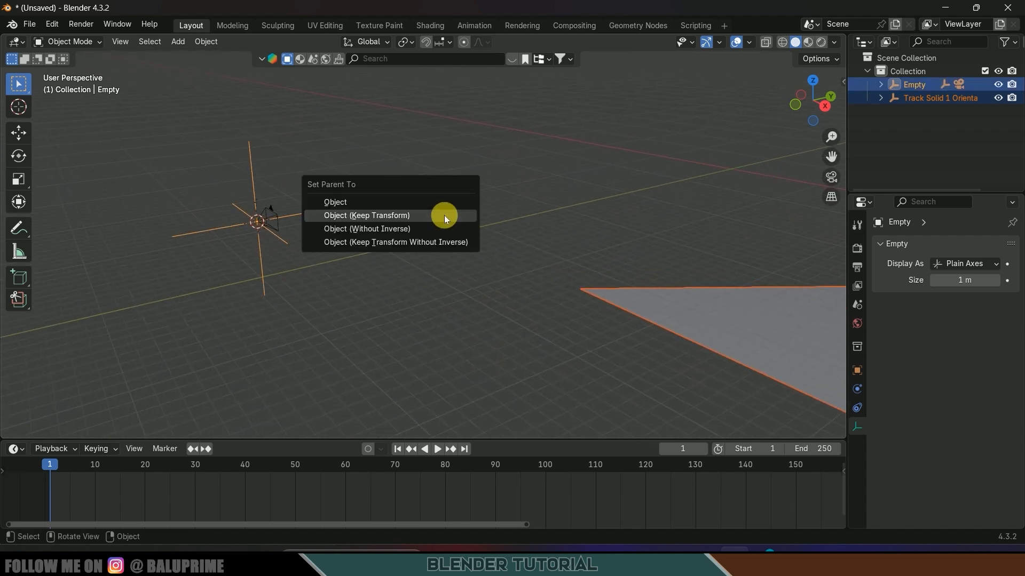
click(407, 218)
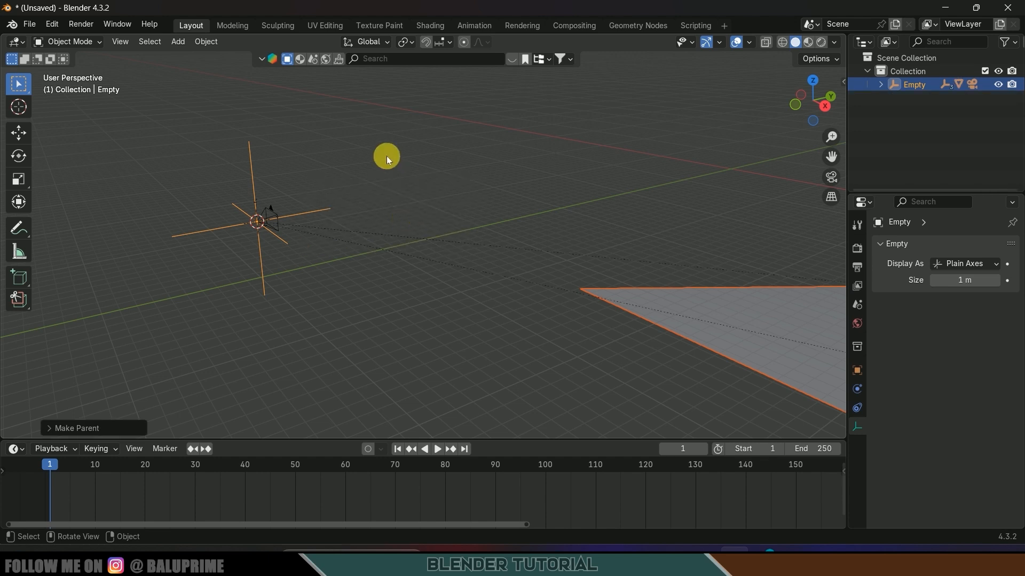
Select only the Plain Axes empty and raise it along Z in front view until the plane reaches the world origin's height
click(249, 159)
middle_drag(375, 181, 458, 190)
click(456, 188)
click(402, 199)
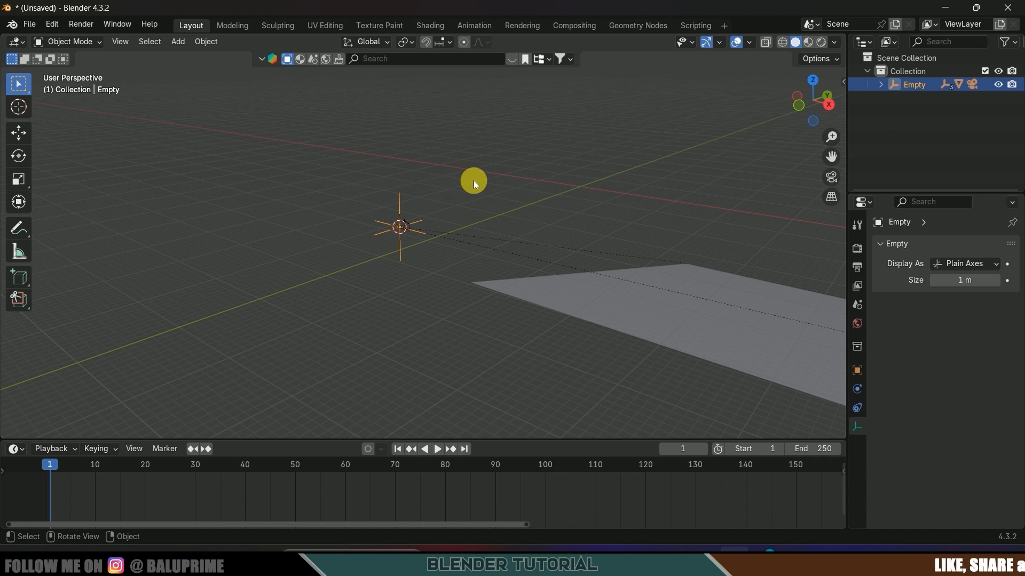
key(KP_1)
scroll(619, 223, down, 4)
shift+middle_drag(562, 271, 487, 192)
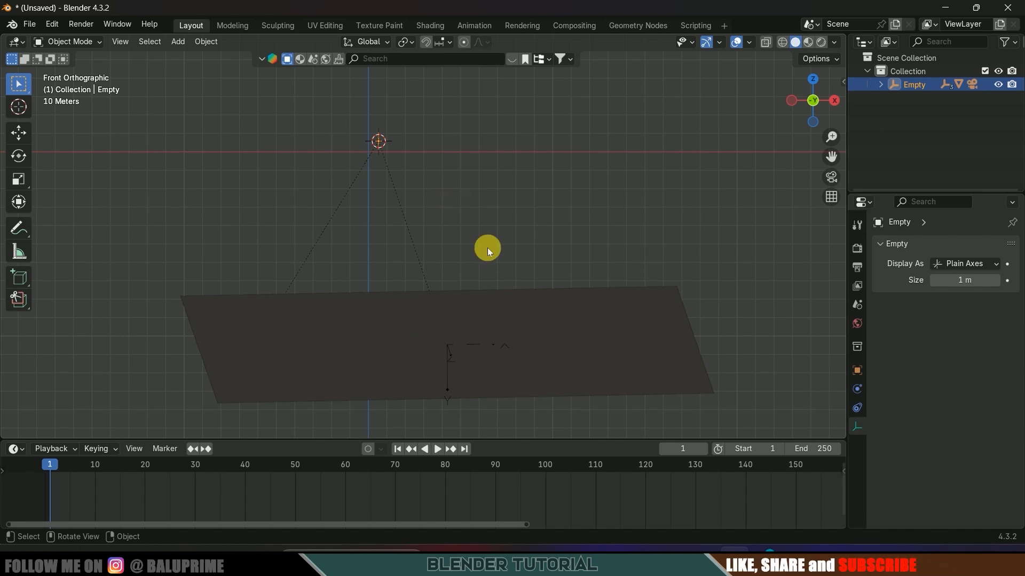
key(g)
key(z)
click(496, 60)
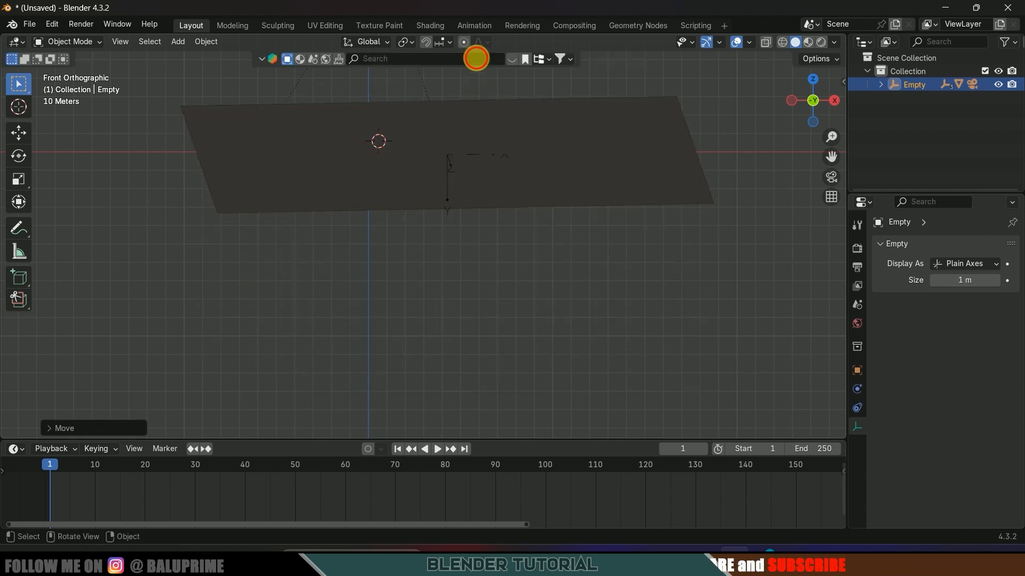
In top view, rotate the Plain Axes empty about 5° around Z and move it about -11 m in X and -213 m in Y
key(KP_7)
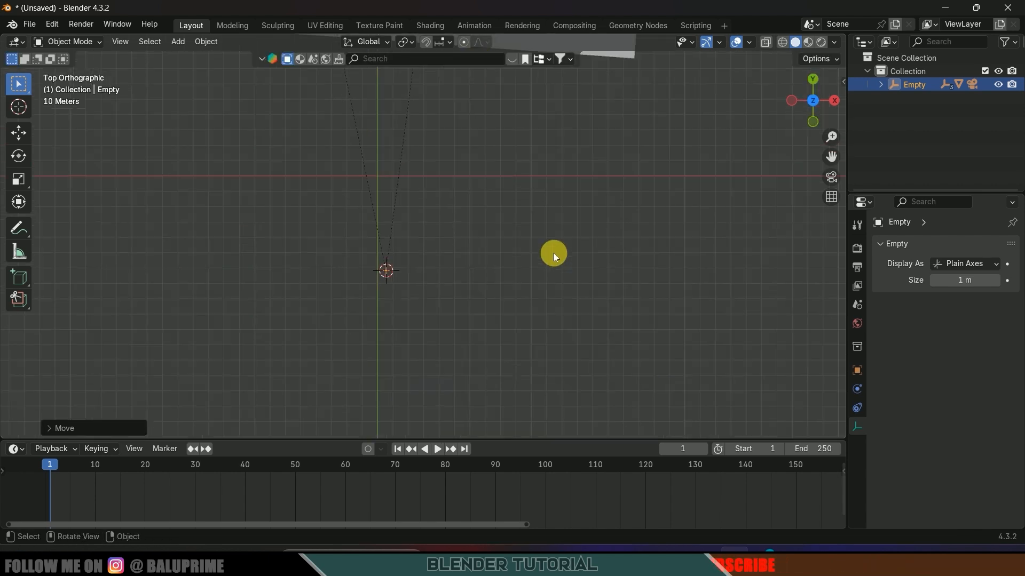
shift+middle_drag(553, 253, 581, 375)
click(19, 156)
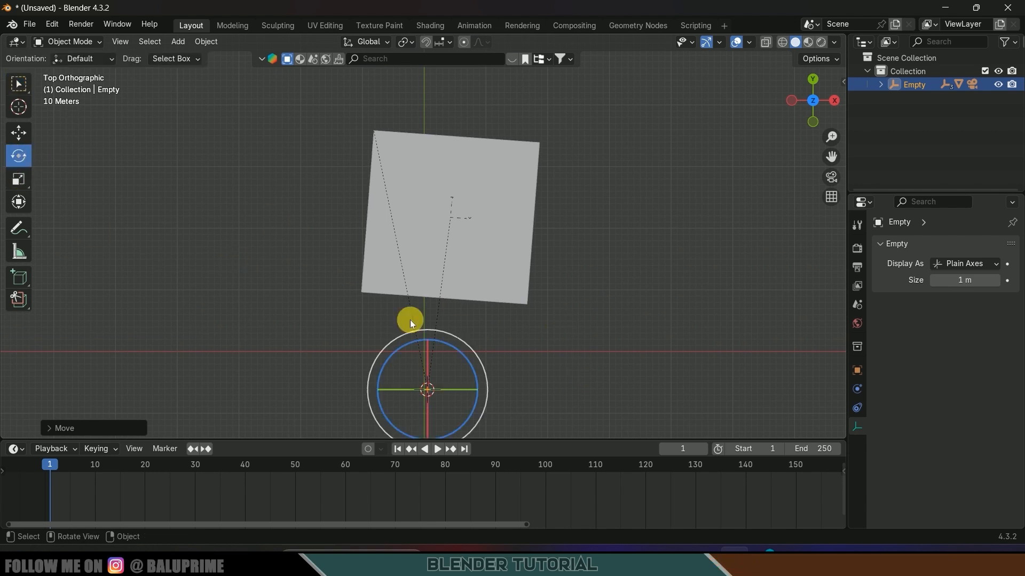
drag(462, 353, 249, 47)
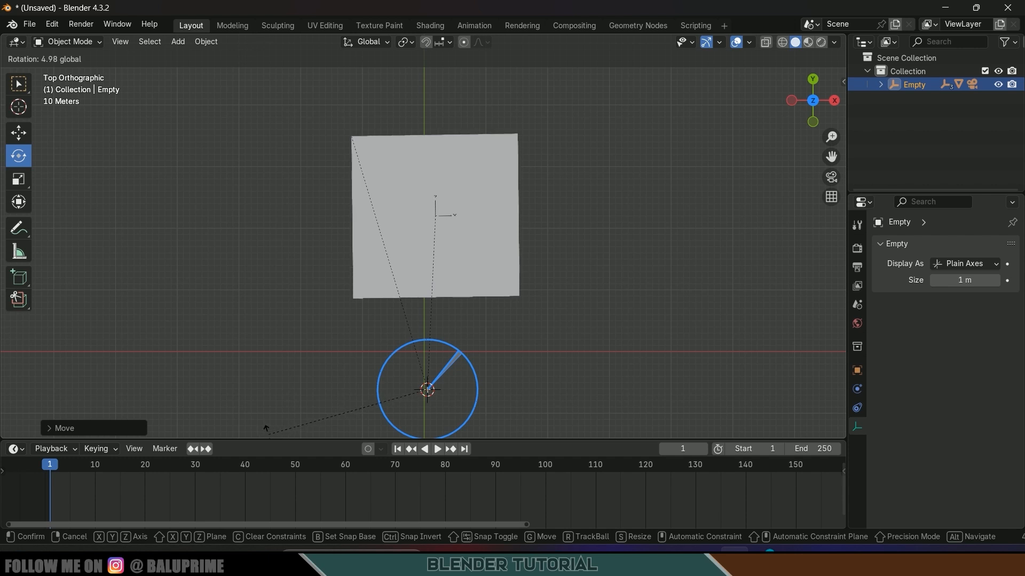
drag(276, 427, 278, 427)
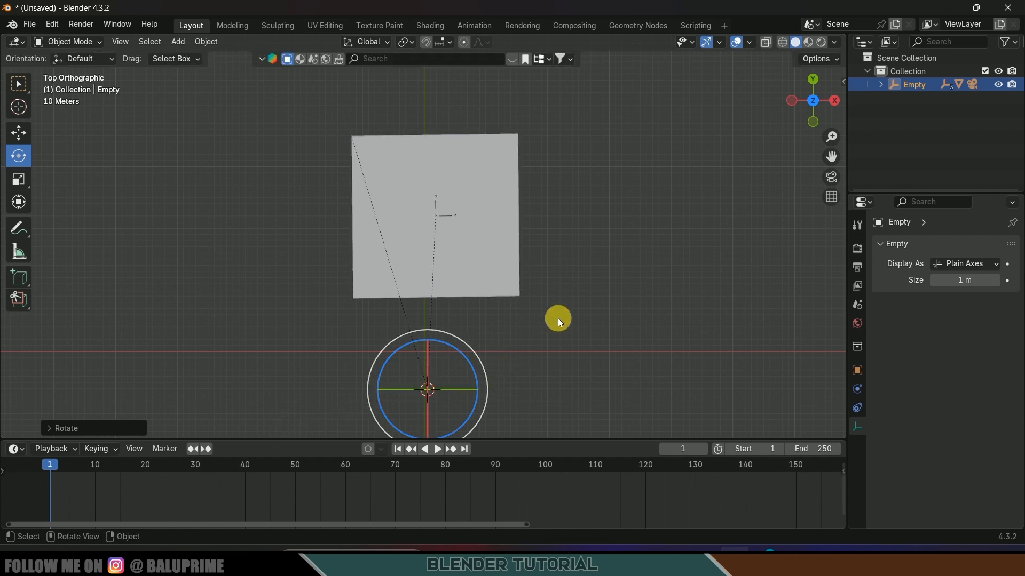
key(g)
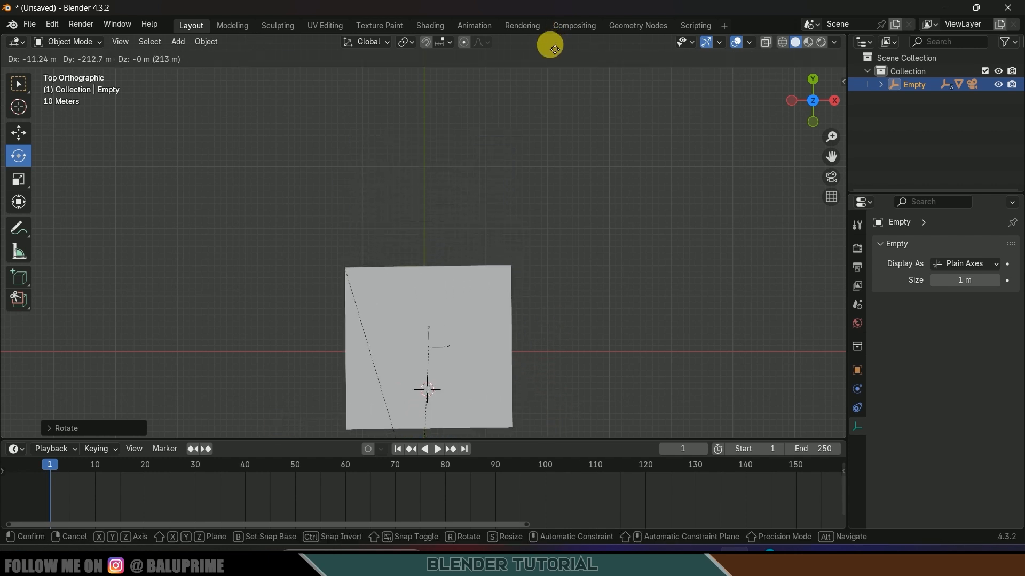
click(550, 47)
In front view, rotate the Plain Axes empty about 12.4° around the global X axis until the plane appears edge-on
shift+middle_drag(616, 234, 576, 109)
key(KP_1)
scroll(638, 220, up, 2)
shift+middle_drag(579, 163, 588, 245)
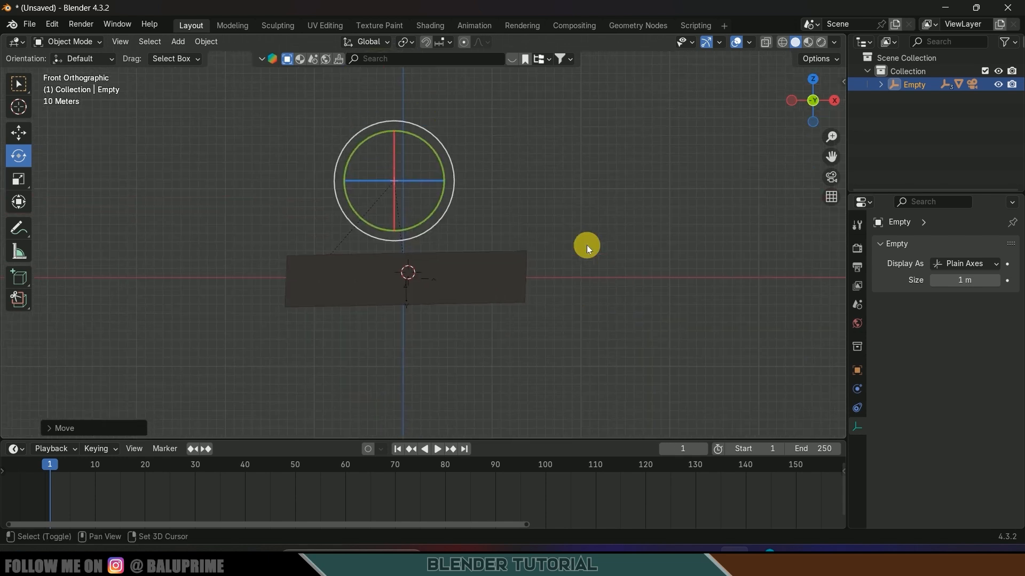
drag(394, 161, 429, 209)
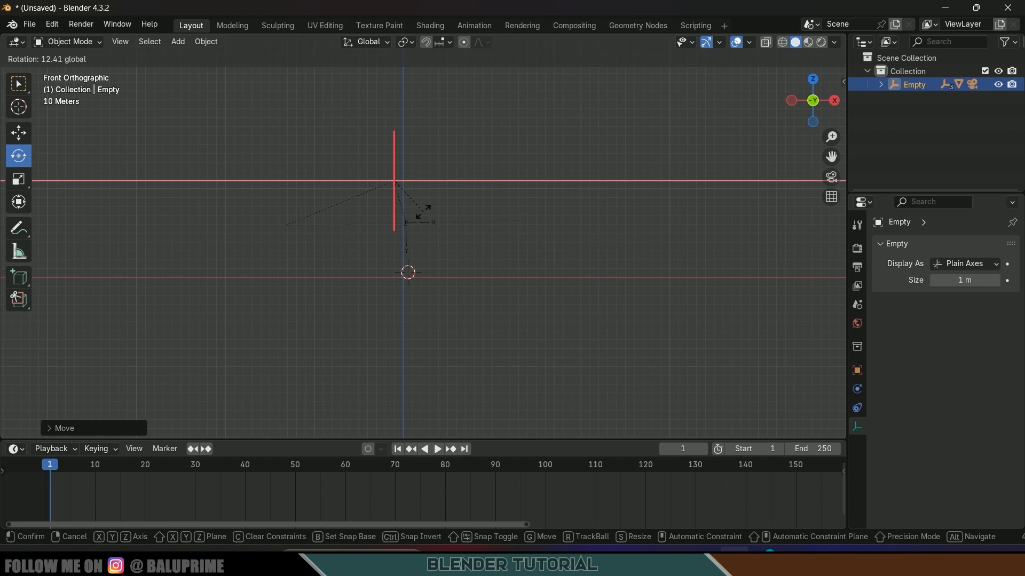
drag(421, 210, 427, 210)
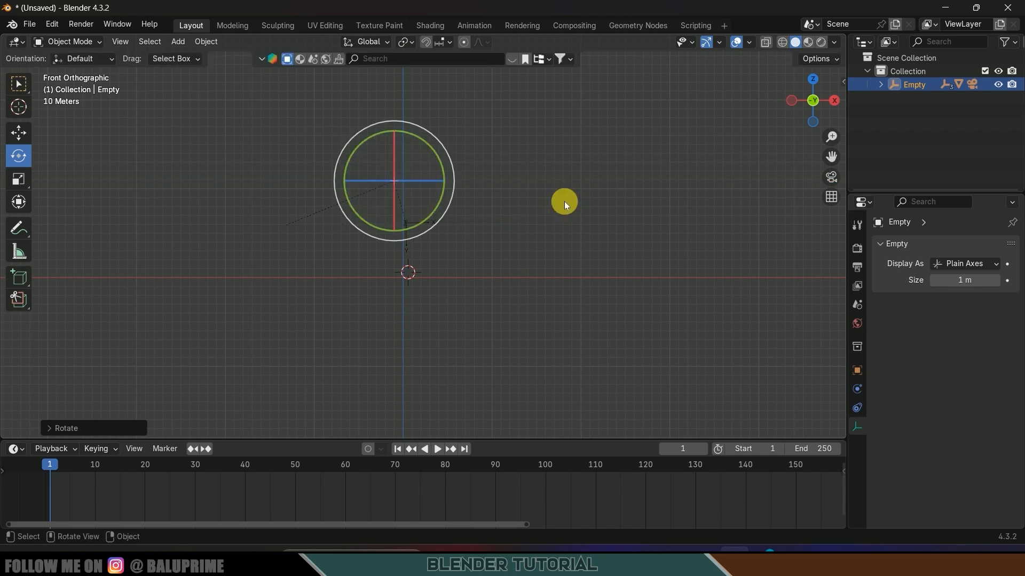
In right view, level the plane by rotating the Plain Axes empty about -0.55° around X and 0.26° around Y
key(KP_3)
drag(263, 146, 266, 140)
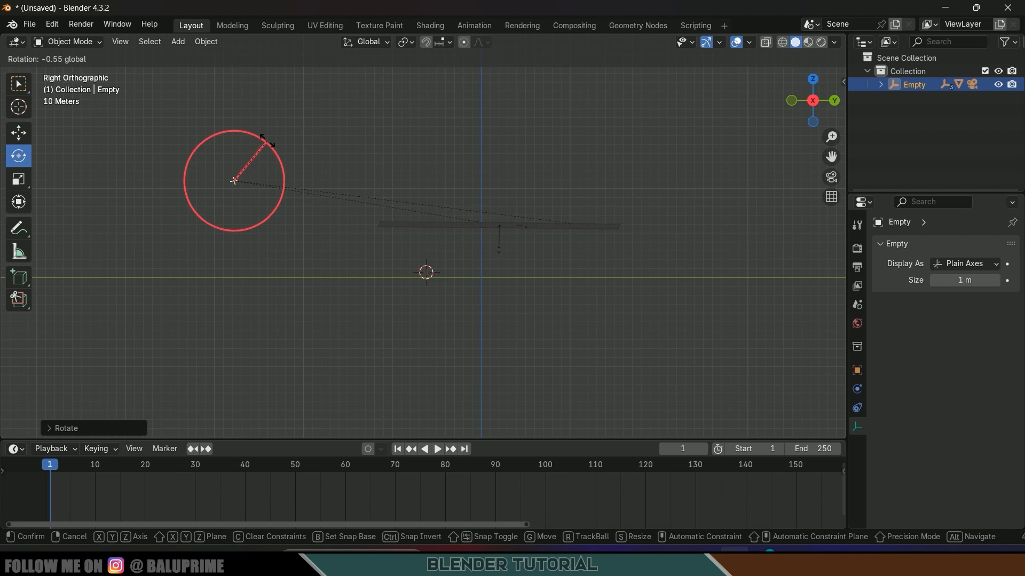
drag(265, 141, 234, 151)
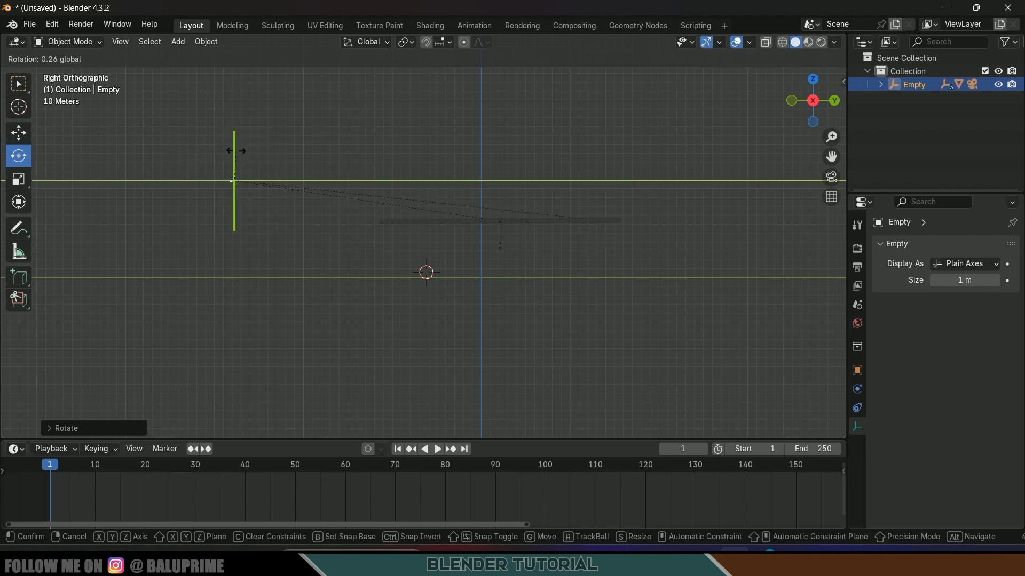
drag(234, 151, 234, 151)
Lower the Plain Axes empty about 68 m along Z so the plane rests on the grid floor
middle_drag(444, 236, 568, 346)
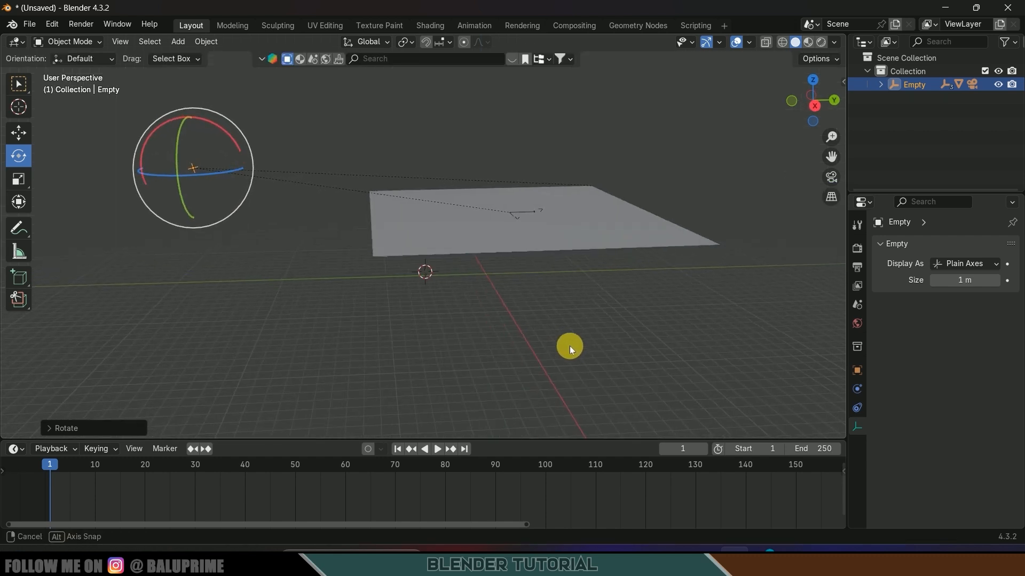
key(g)
key(z)
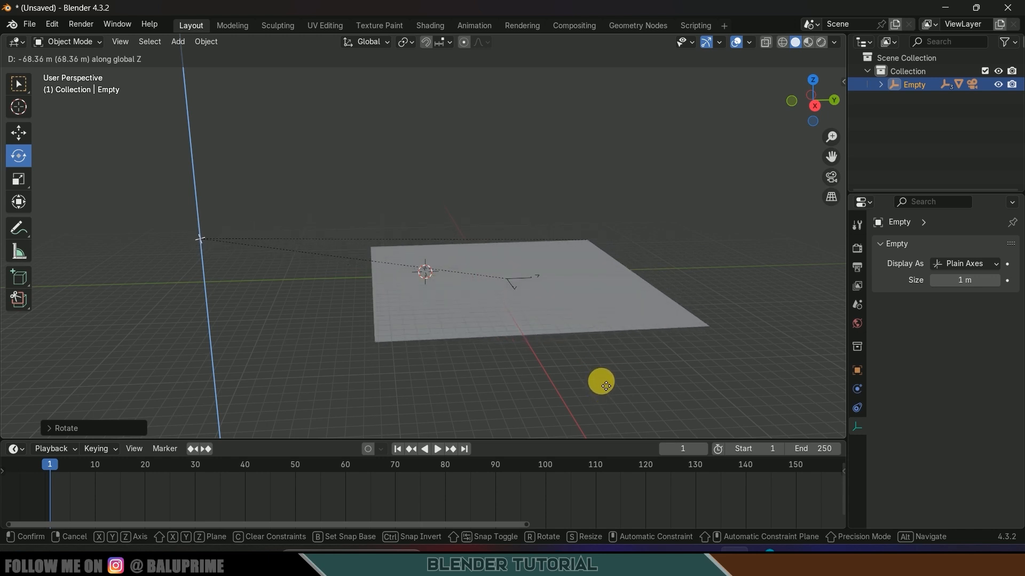
click(601, 381)
Look through the tracked camera and play the animation to check the plane's alignment with the street
scroll(601, 372, up, 3)
middle_drag(509, 335, 492, 309)
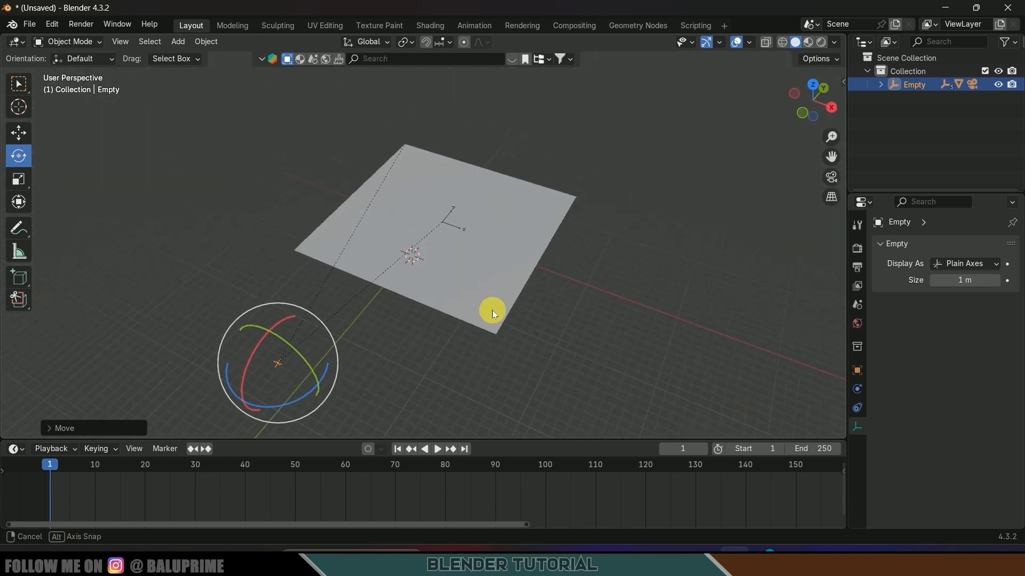
key(KP_0)
key(space)
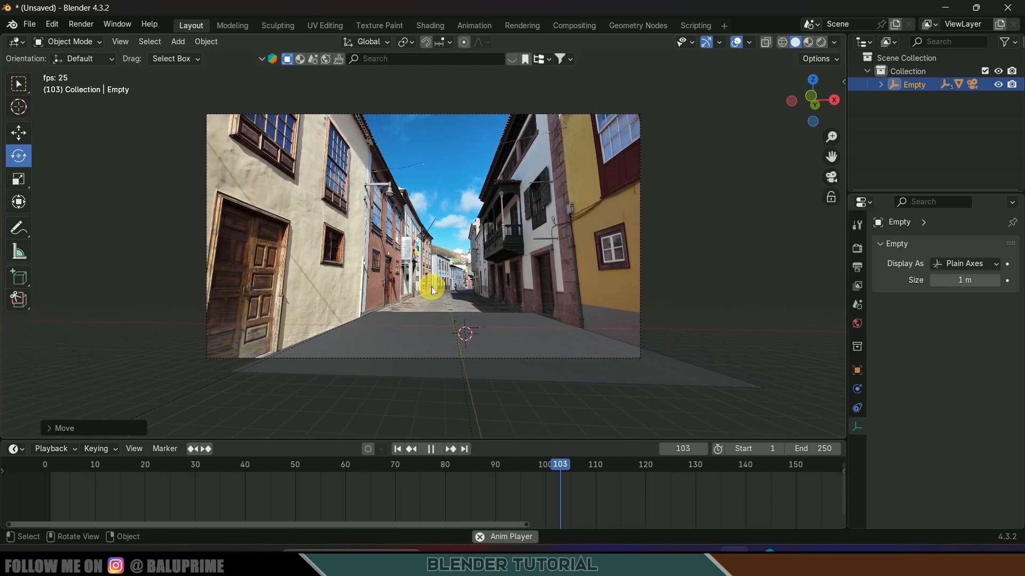
Stop the playback, return to frame 1 and snap the 3D cursor to the world origin
click(430, 449)
click(396, 449)
middle_drag(581, 294, 460, 303)
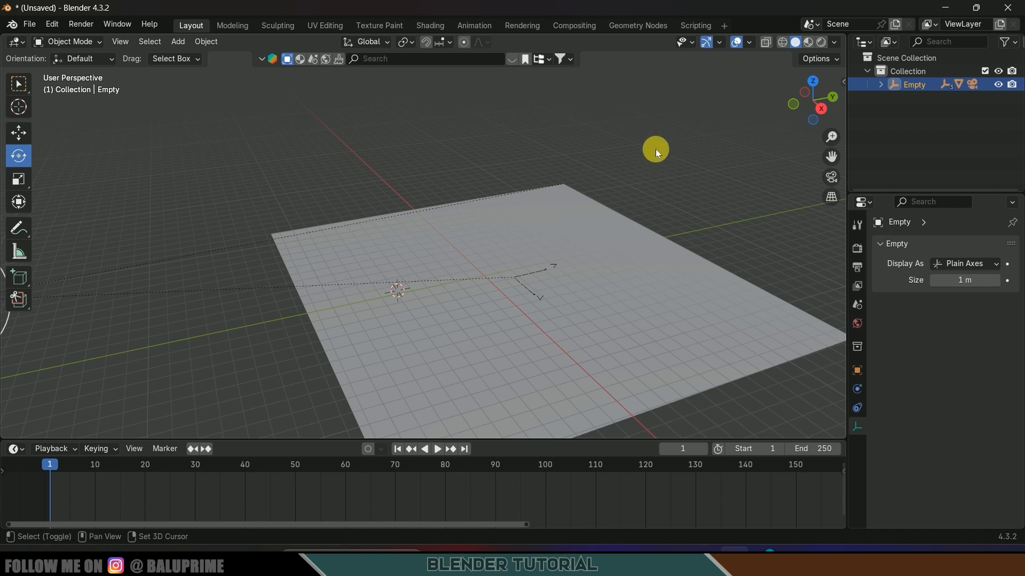
key(shift+s)
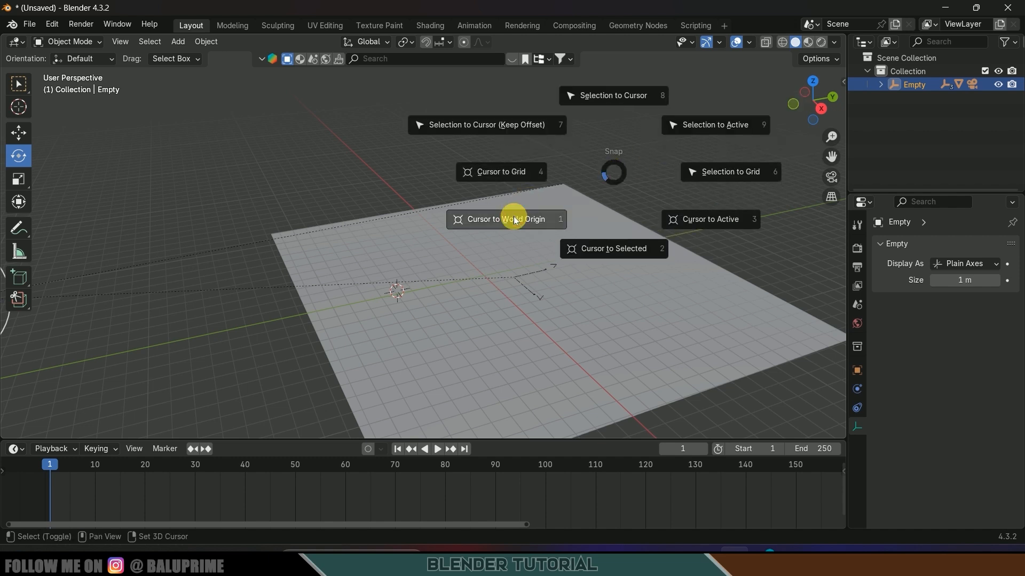
click(514, 220)
middle_drag(472, 308, 549, 307)
Look through the tracked camera and replay the animation briefly to check the ground plane, returning to frame 1
key(KP_0)
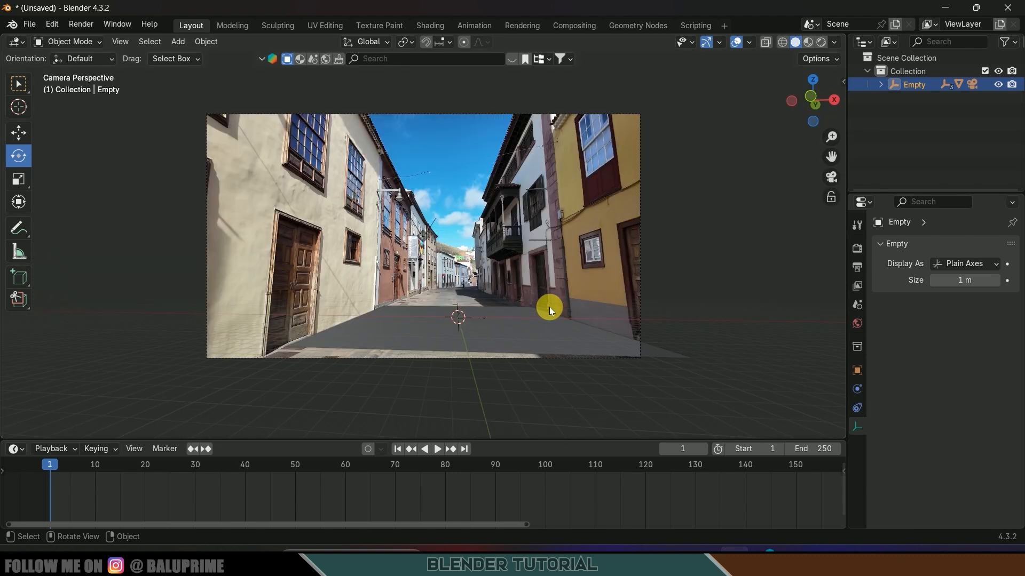
key(Home)
key(space)
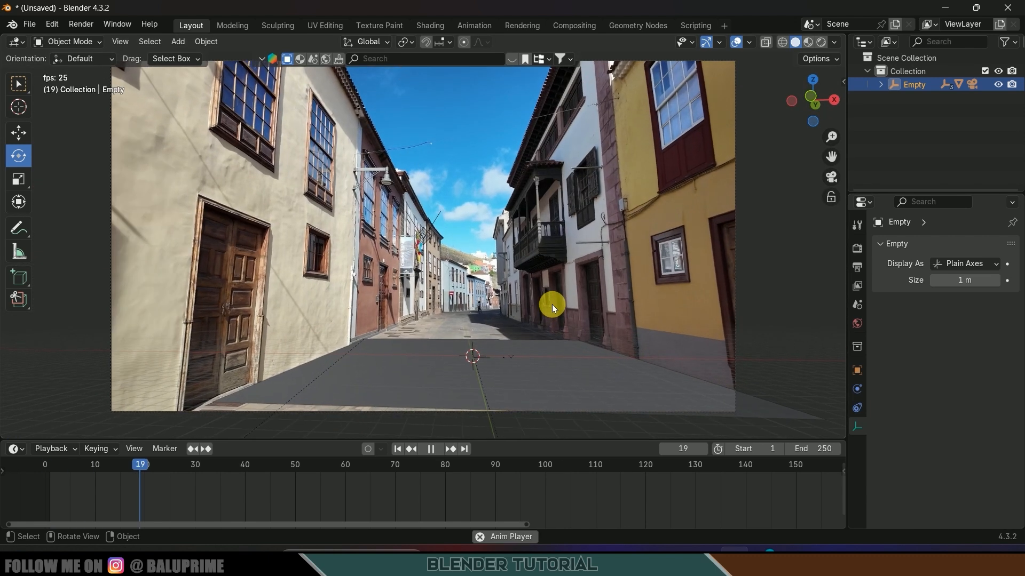
key(space)
click(397, 448)
scroll(523, 329, down, 2)
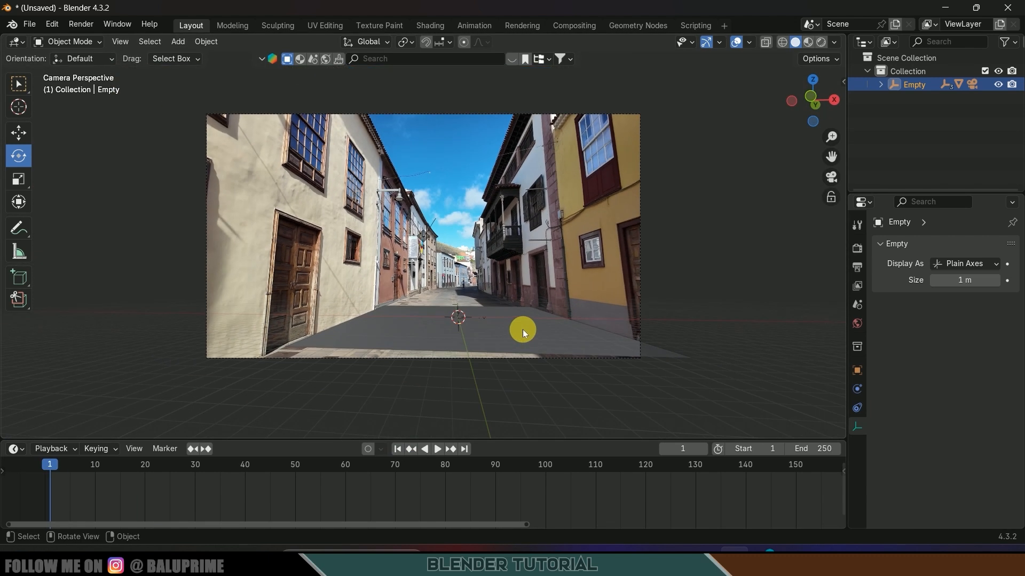
scroll(523, 331, up, 1)
In Edit Mode, move the far edge of the Track Solid 1 plane about 248 m along Y, farther down the street
click(344, 356)
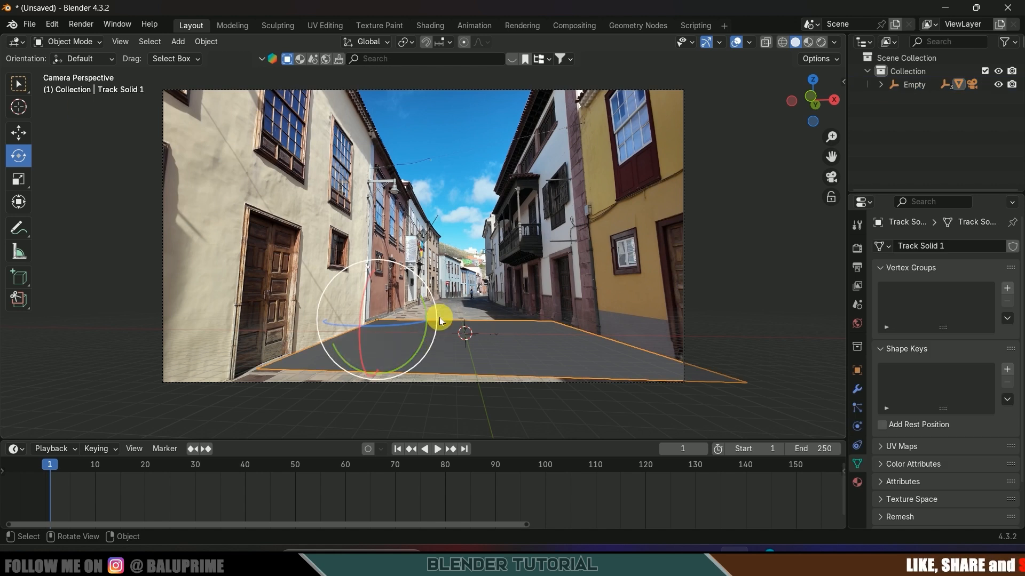
click(80, 41)
click(74, 71)
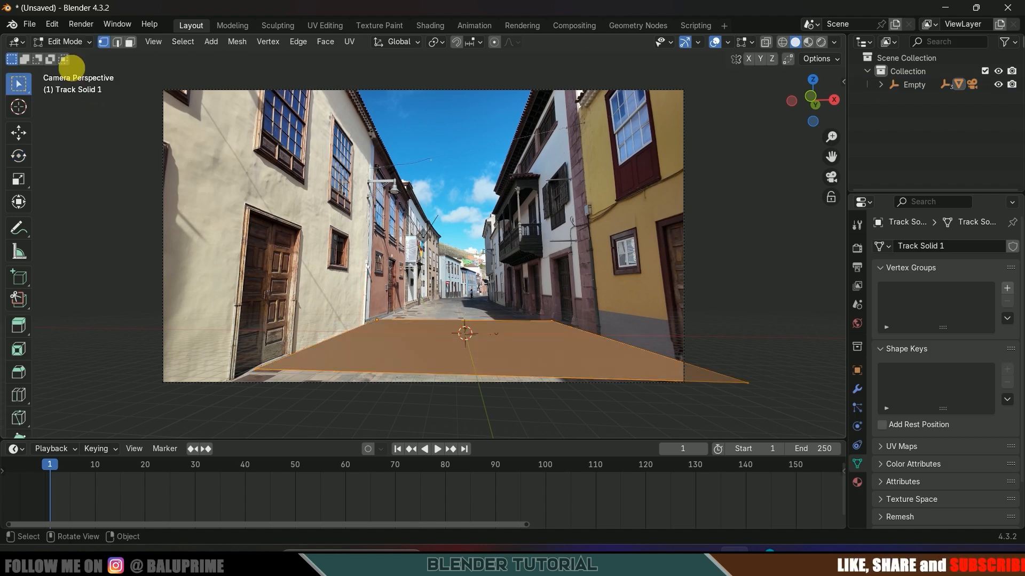
click(116, 43)
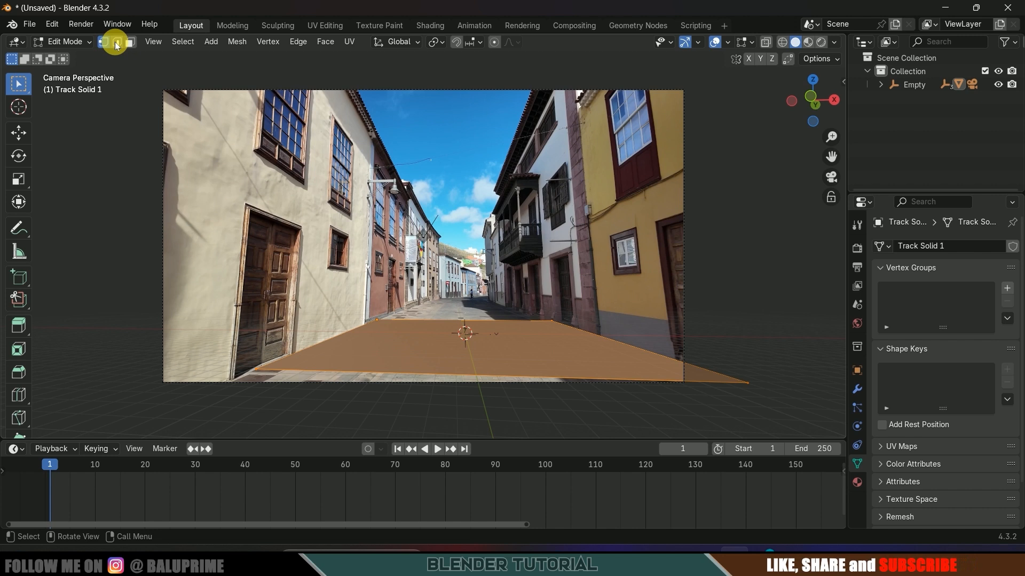
click(428, 320)
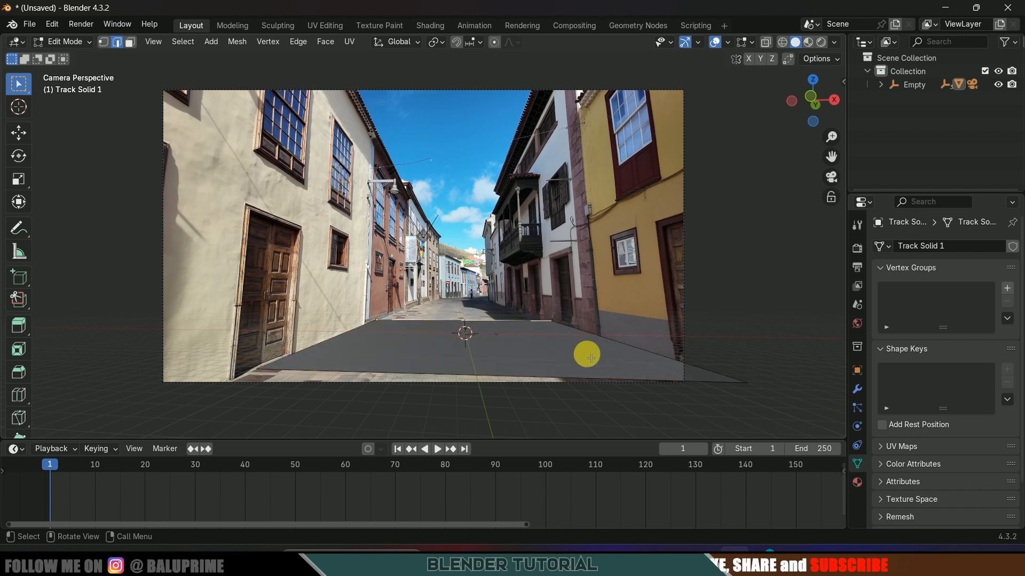
key(g)
key(y)
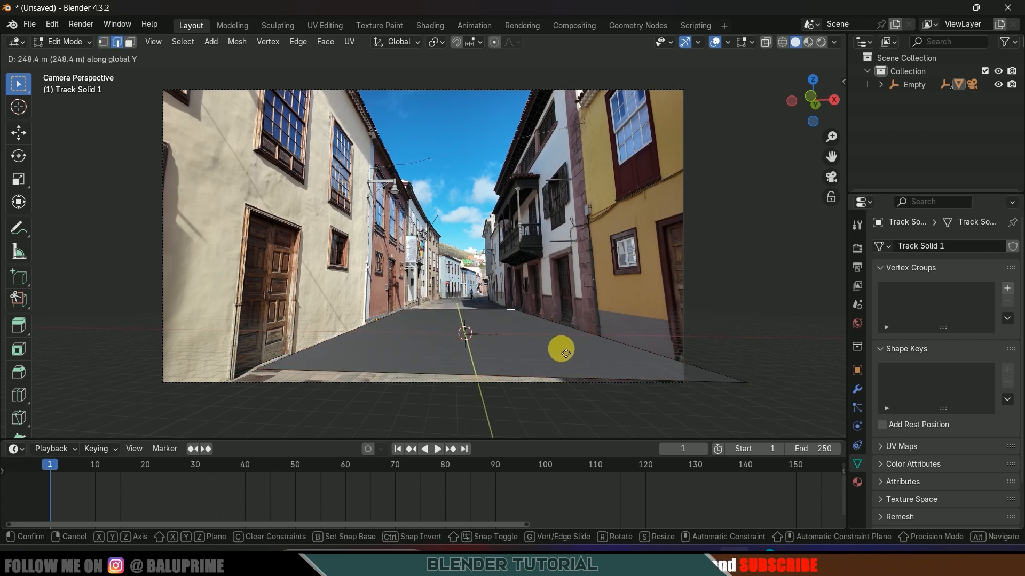
click(565, 354)
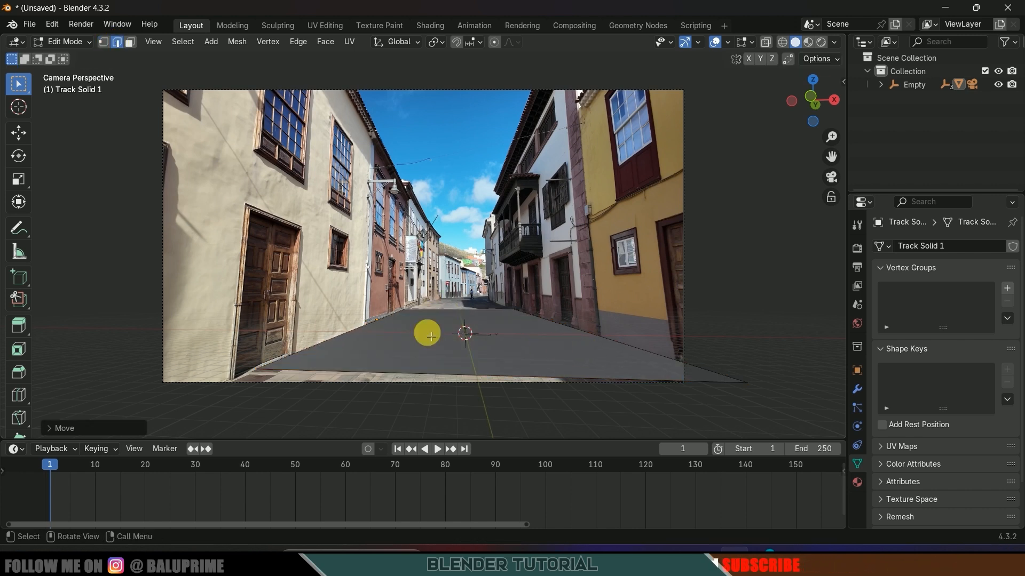
Extrude the plane's street-side edge by the beige building upward along Z into a wall covering the facade, and return to Object Mode
click(349, 339)
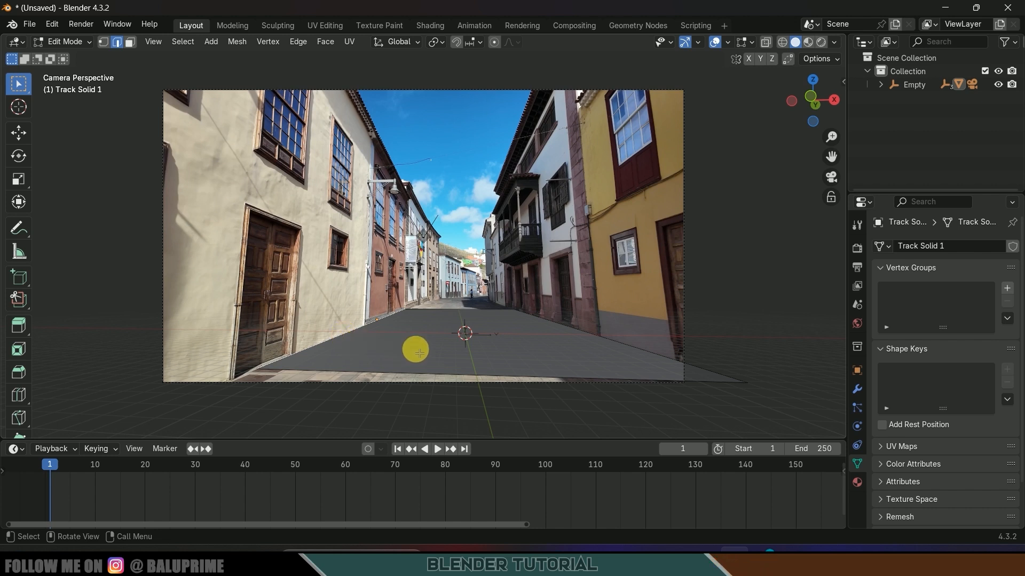
key(g)
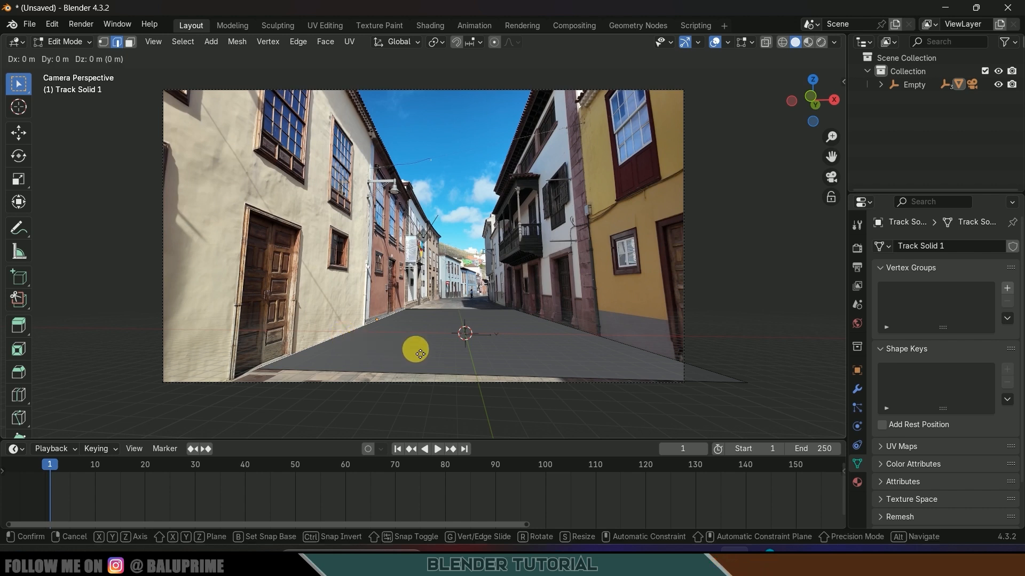
key(z)
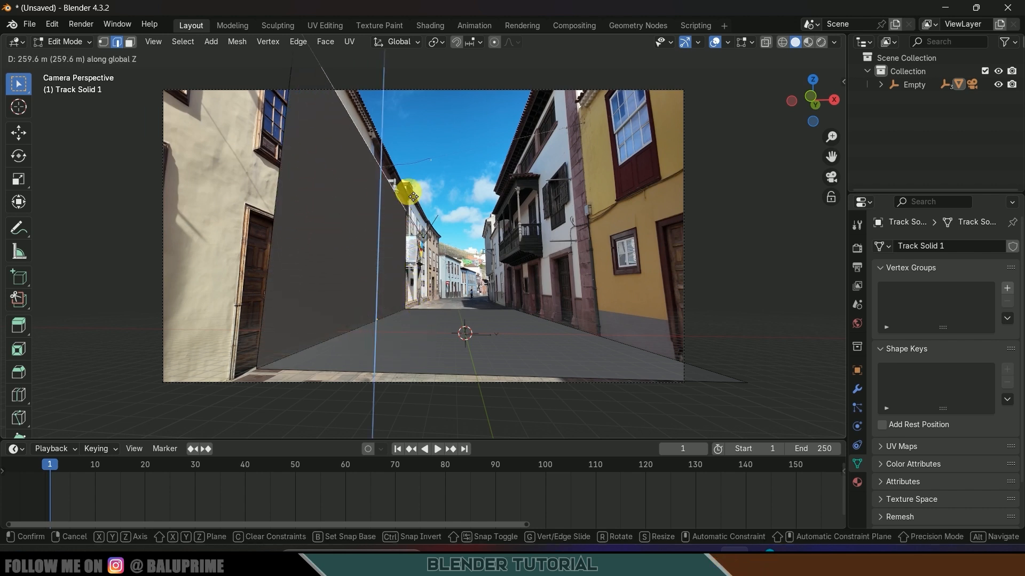
click(412, 162)
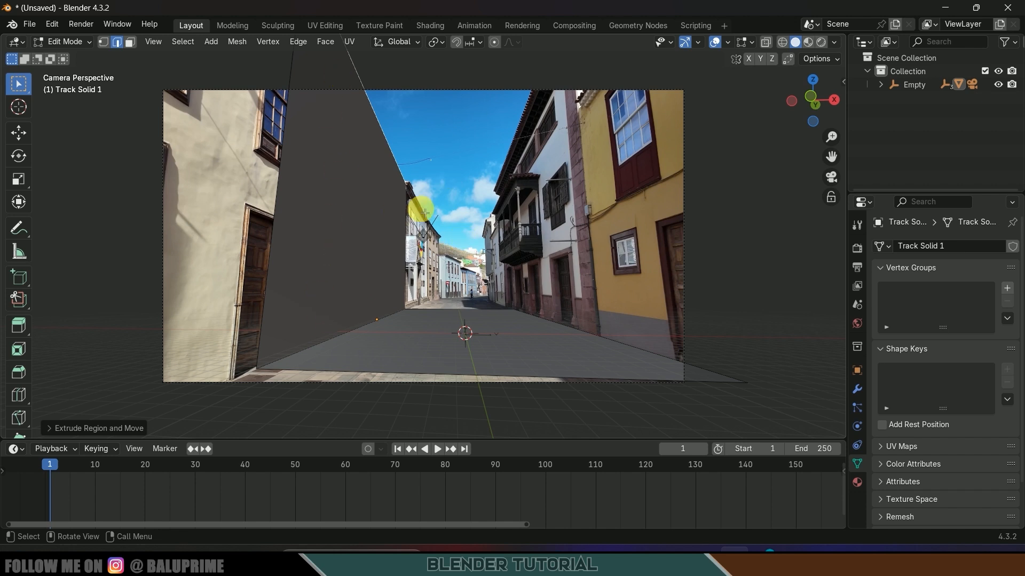
click(64, 41)
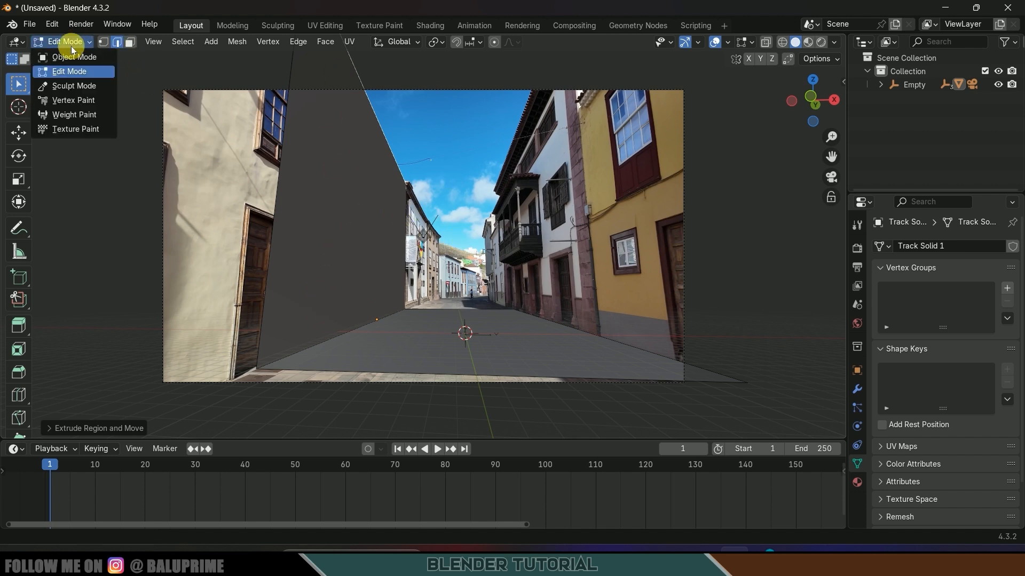
click(73, 56)
shift+middle_drag(423, 251, 366, 269)
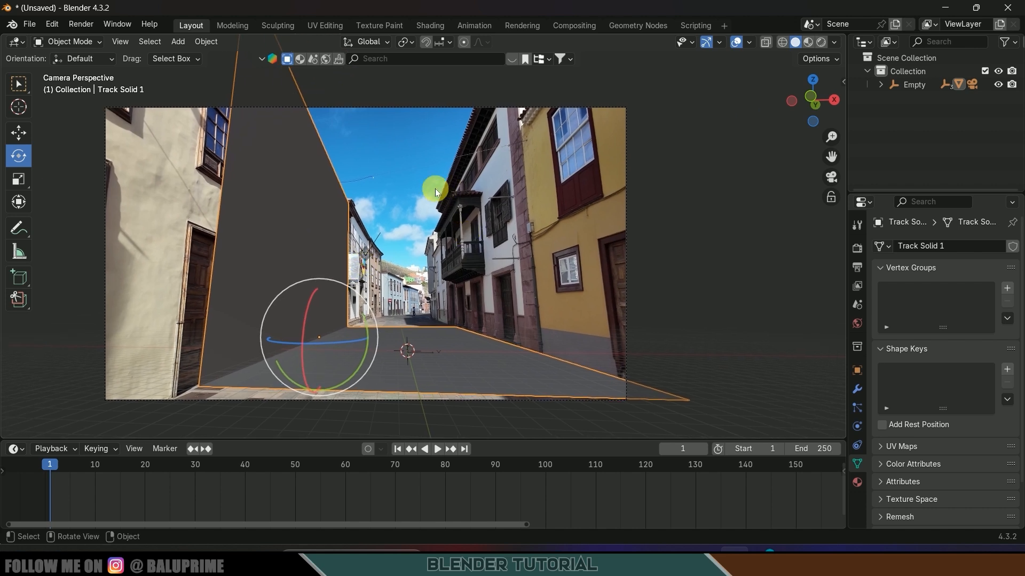
Search the asset library's models for "product" and add the Water Bottle model to the scene
click(287, 61)
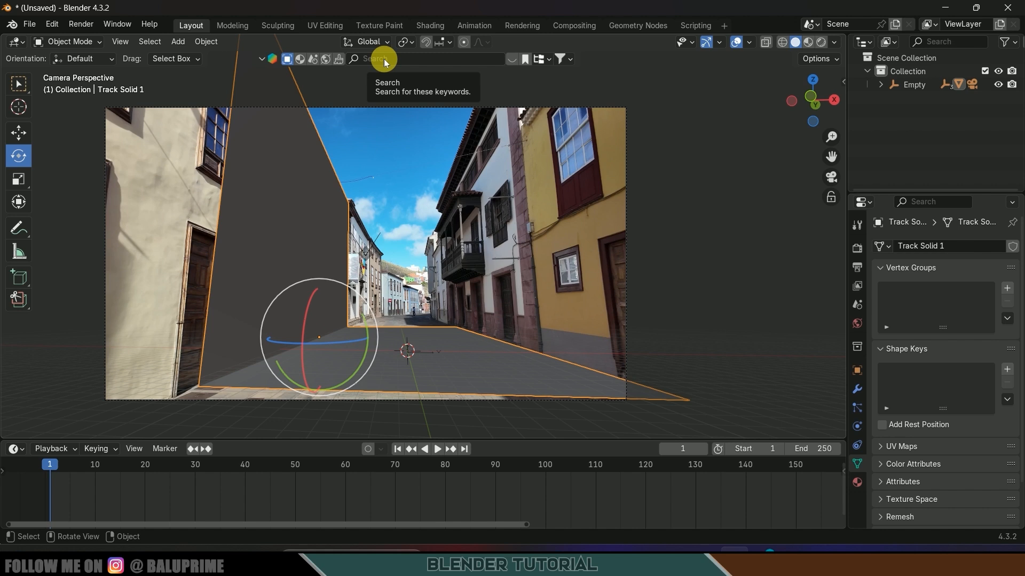
click(401, 59)
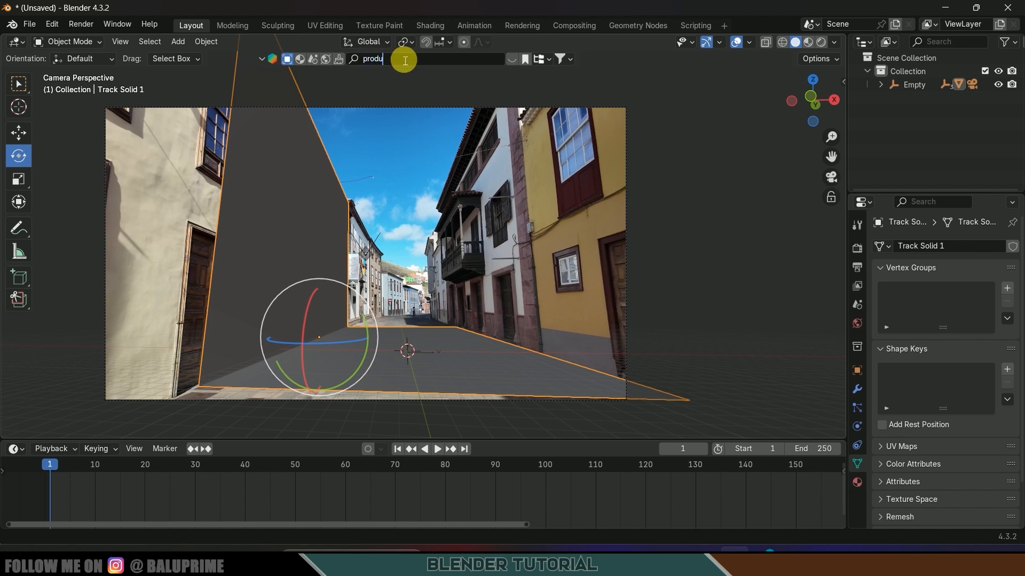
key(Return)
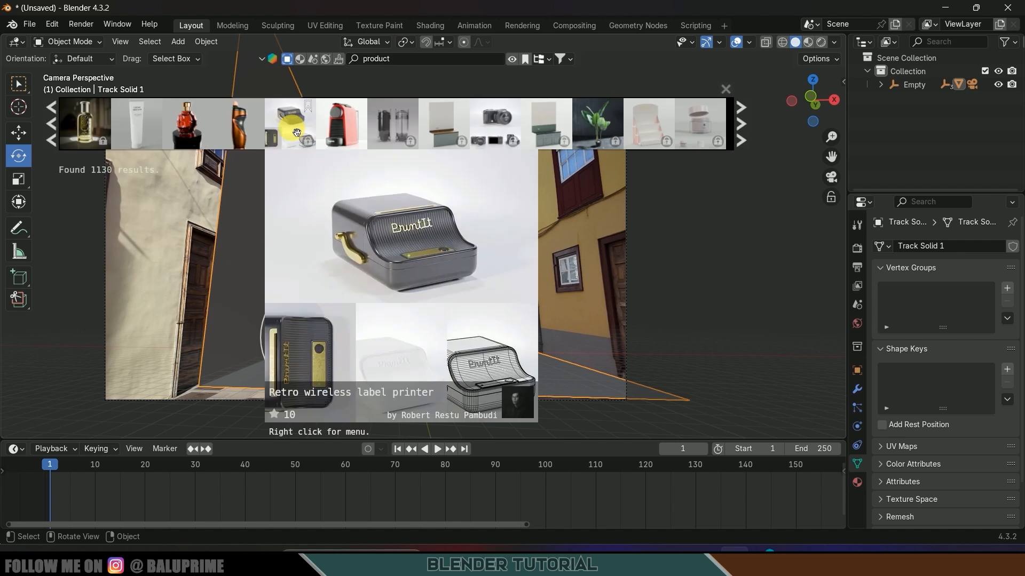
mouse_move(255, 122)
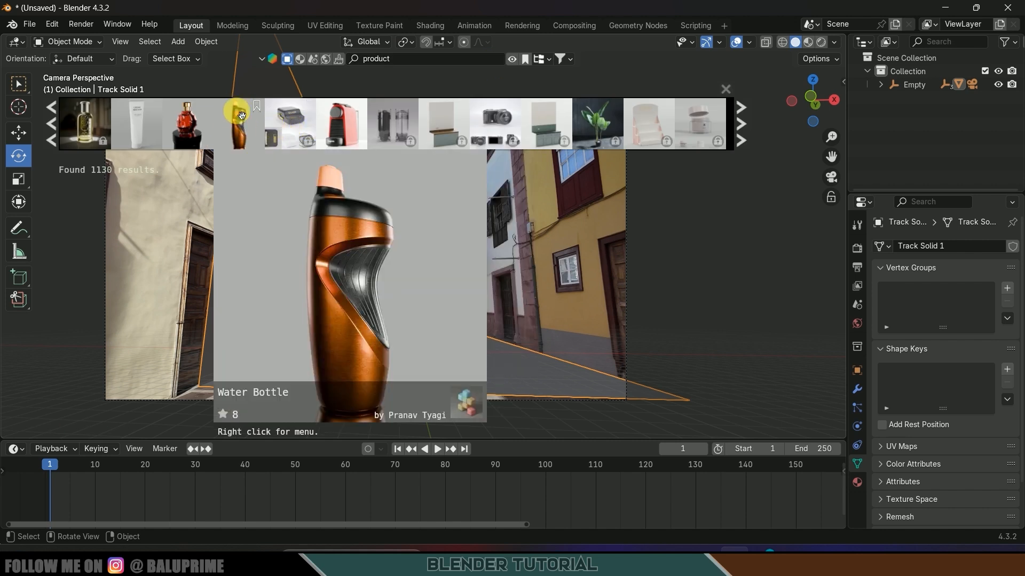
click(243, 126)
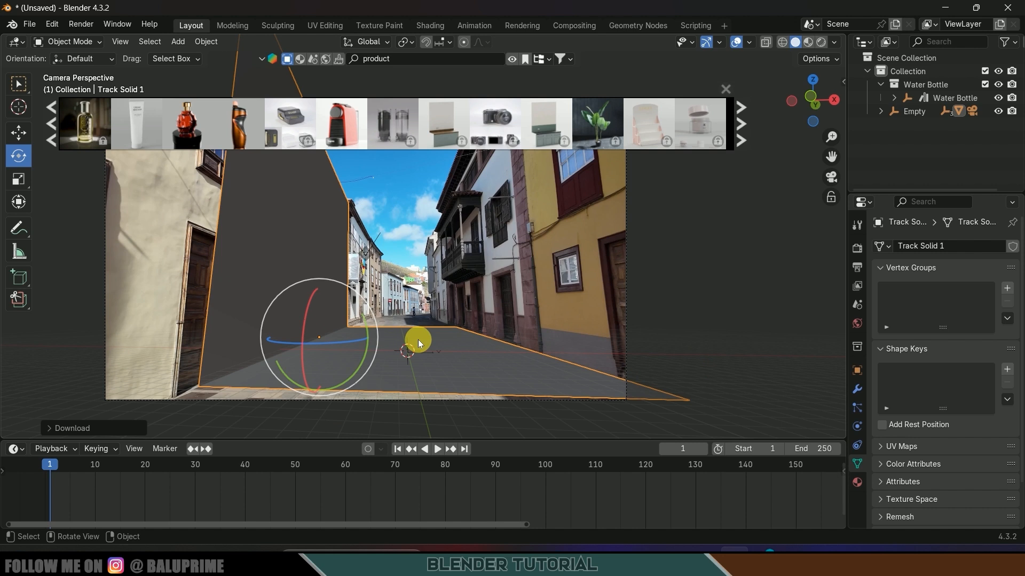
Select the Water Bottle objects and scale the bottle up in stages until it spans over half of the camera frame's height
right_click(907, 84)
click(790, 185)
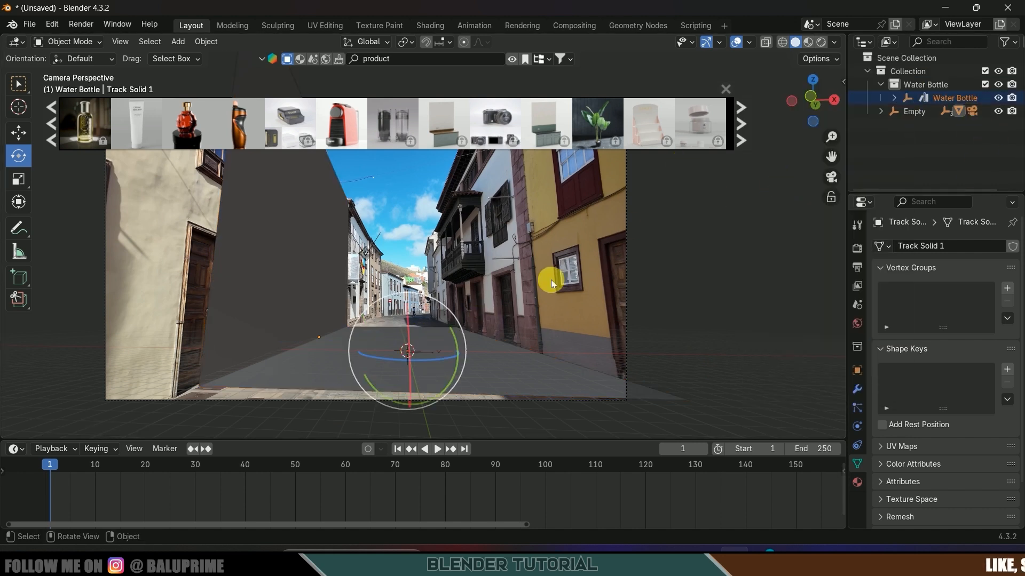
key(s)
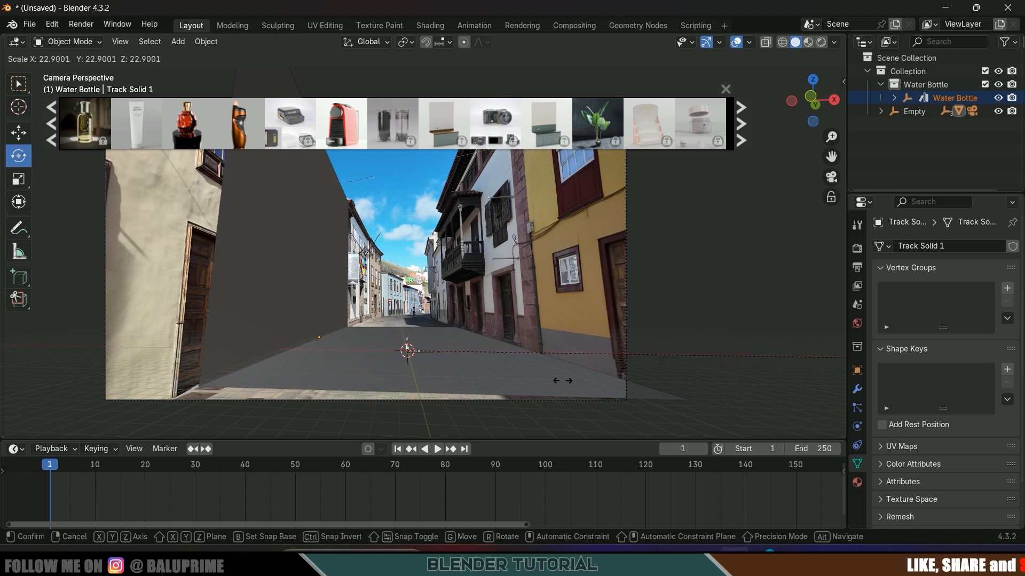
click(507, 348)
key(s)
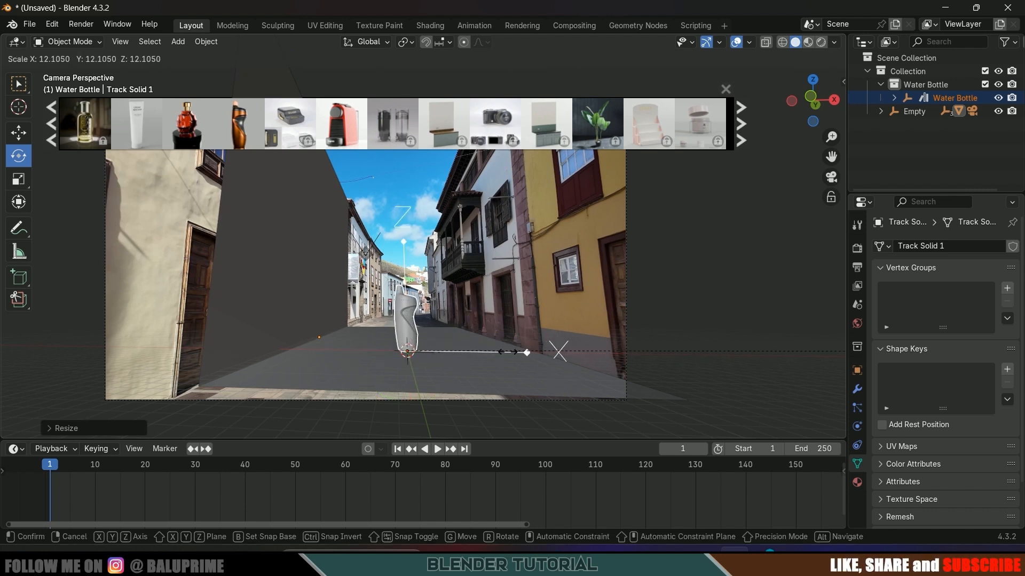
click(559, 293)
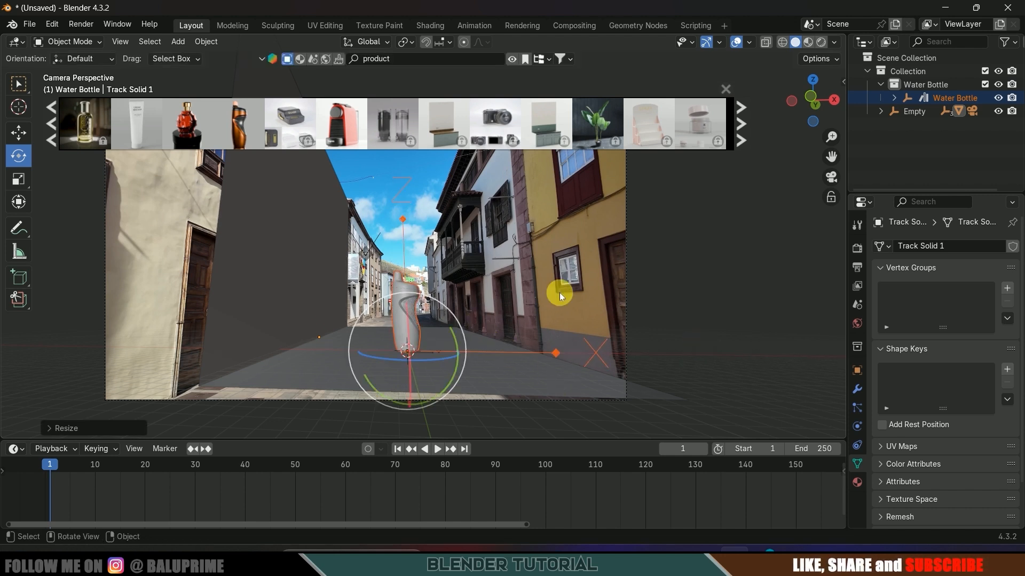
click(402, 219)
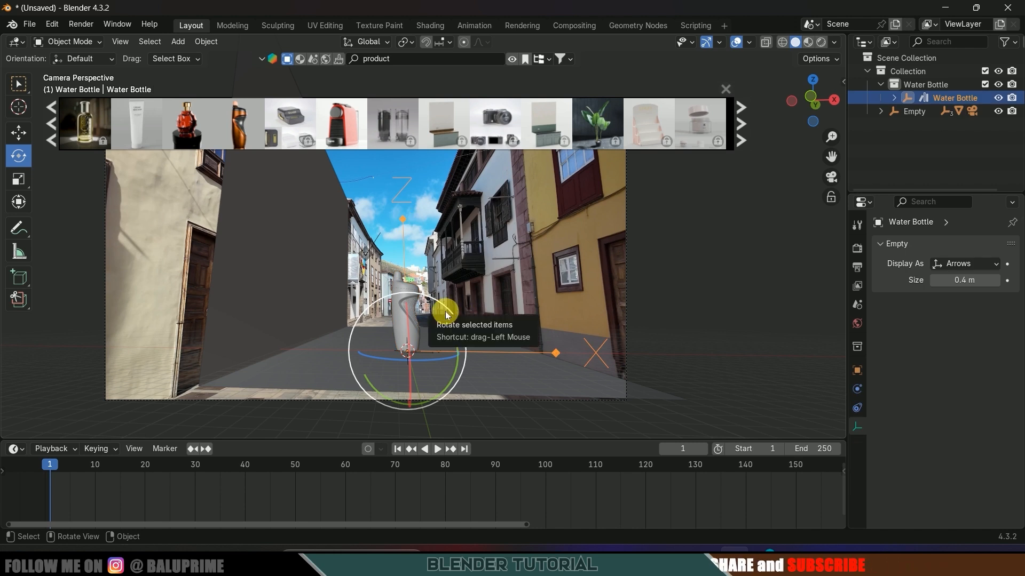
key(s)
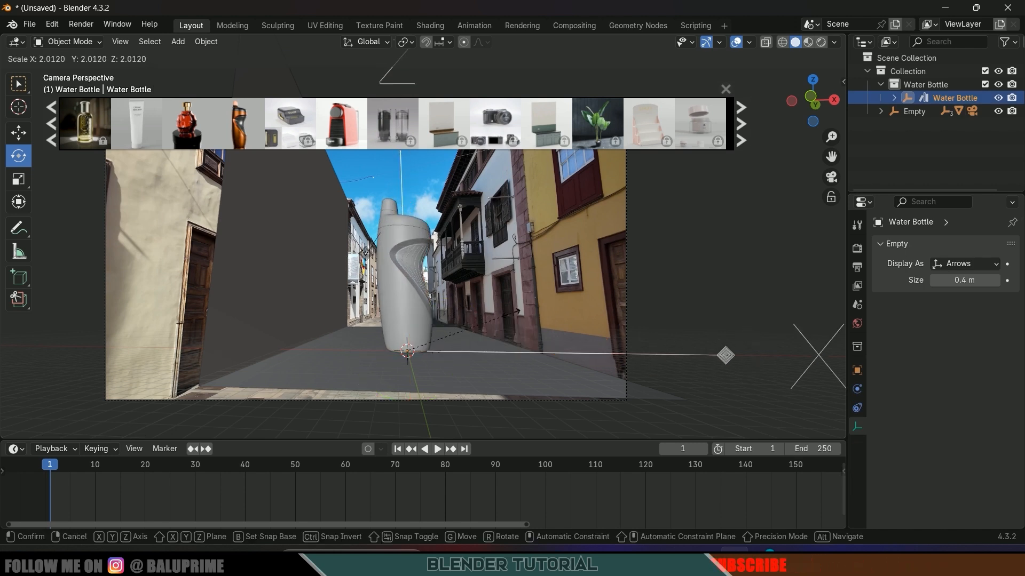
click(407, 242)
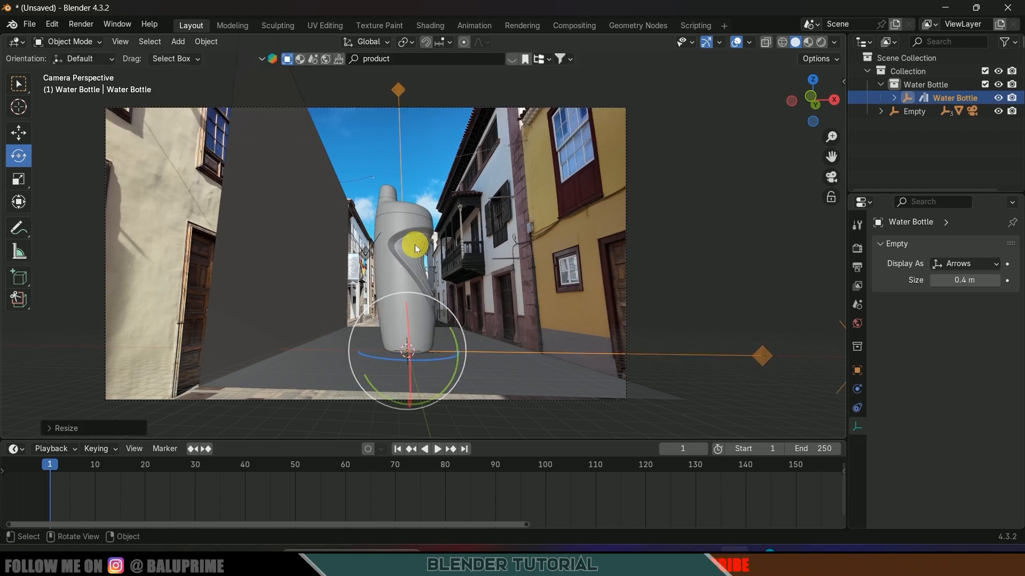
Clear the Bottle Final mesh's parent while keeping its transformation
click(401, 220)
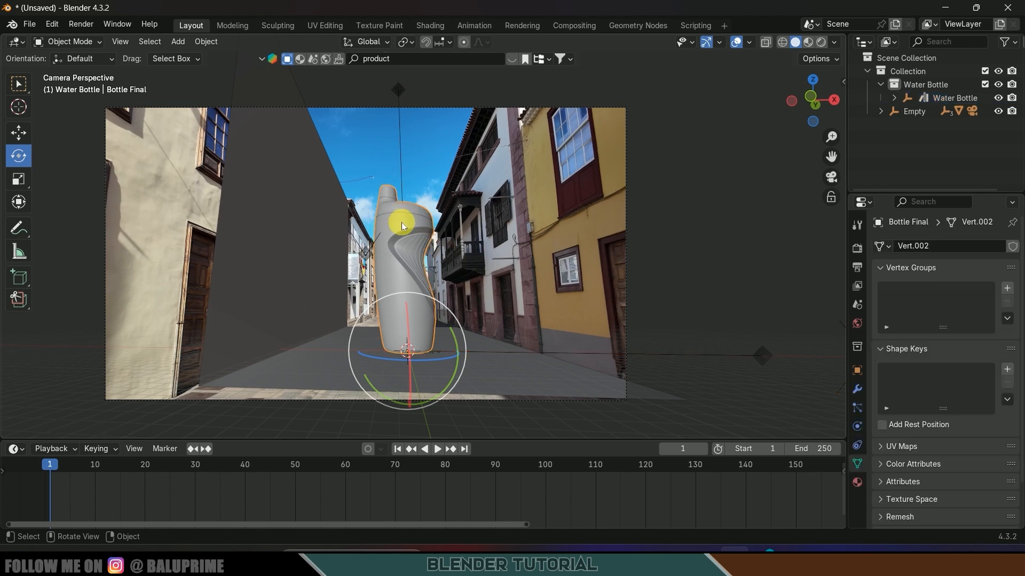
key(alt+p)
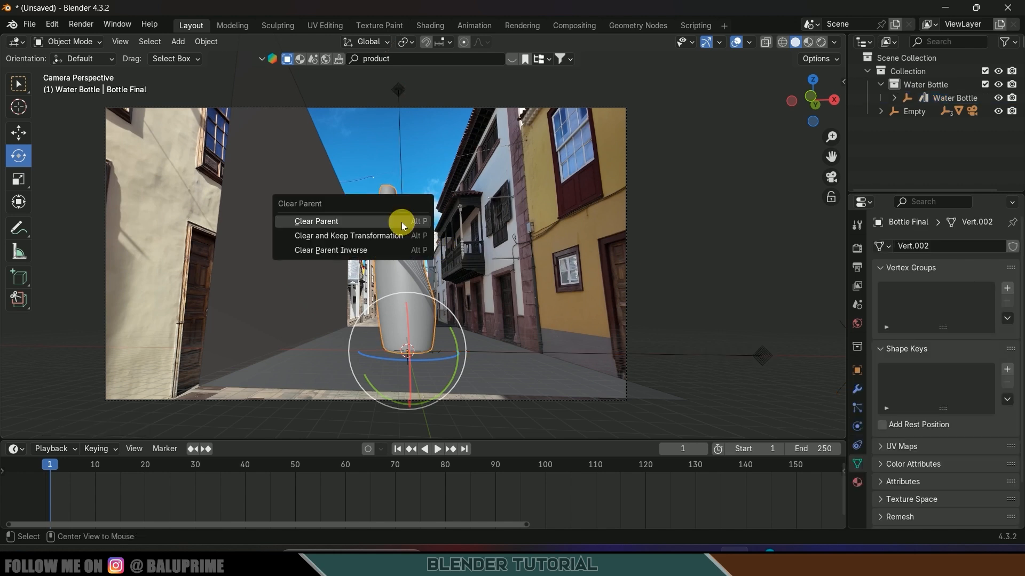
click(347, 237)
Clear the Water Bottle empty's parent with its transformation kept, delete that empty and select the bottle mesh
click(401, 145)
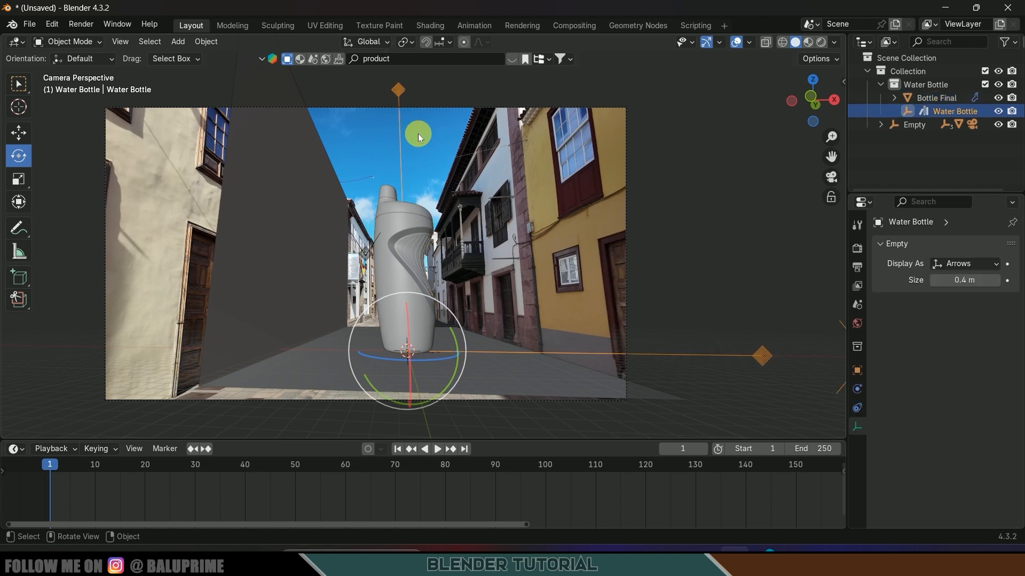
key(alt+p)
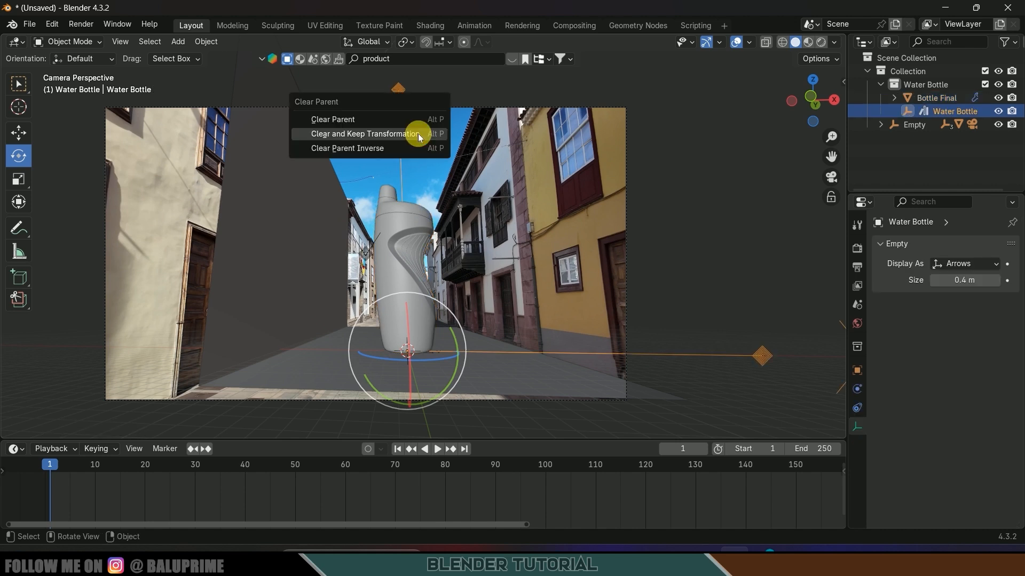
click(418, 133)
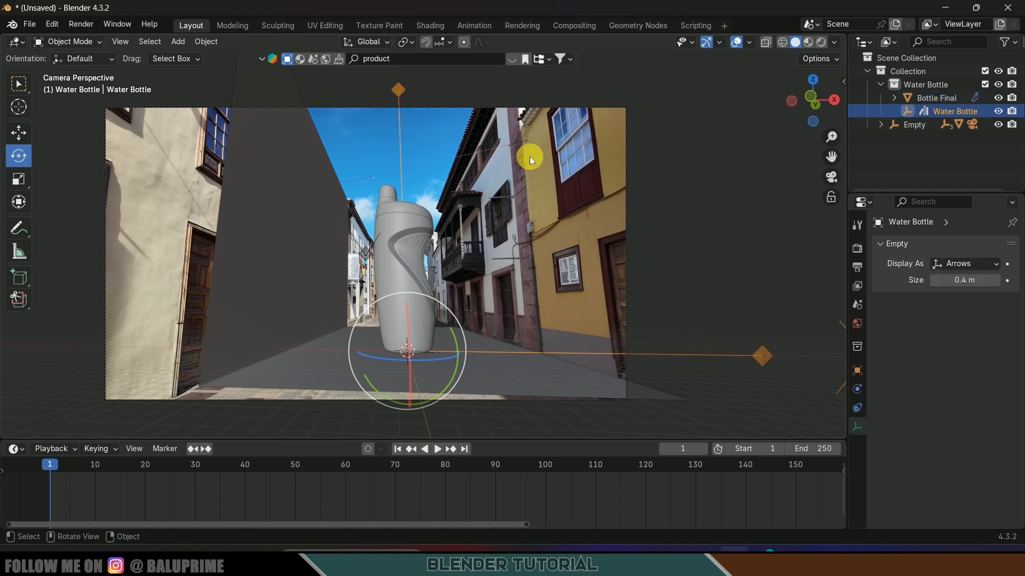
key(Delete)
click(391, 297)
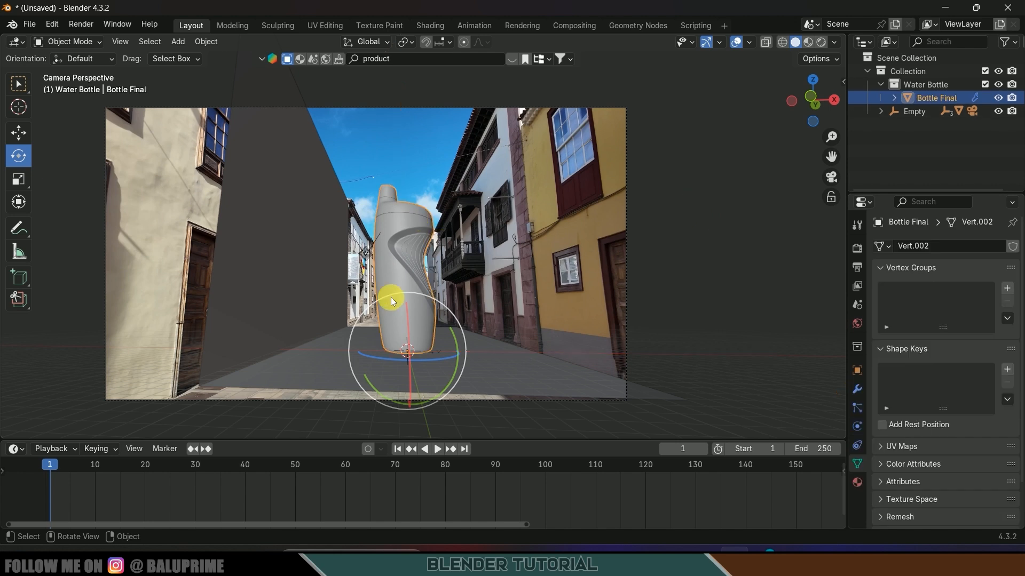
Play the tracked shot, return to frame 1 and set the scene's end frame to 150
key(space)
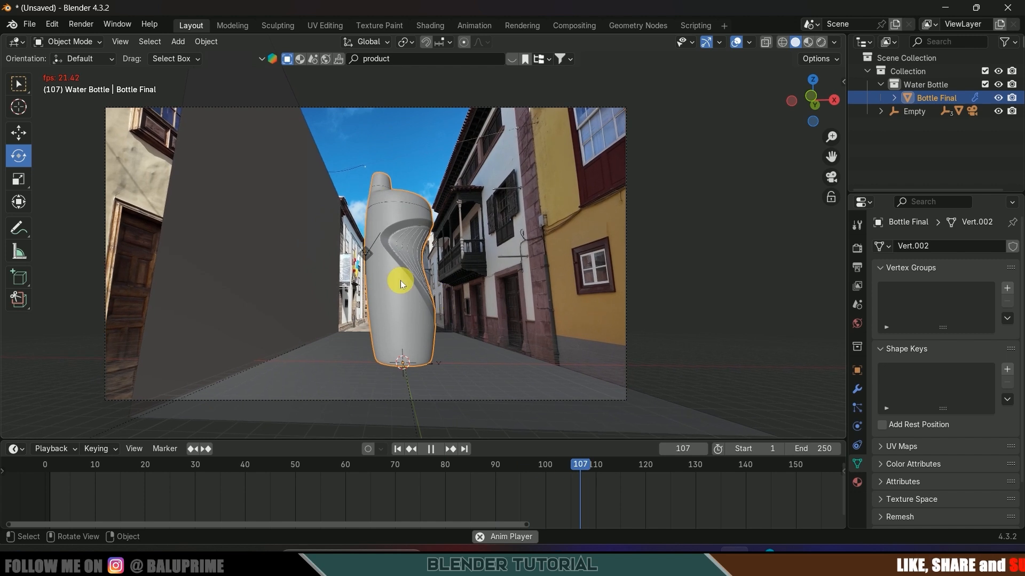
key(space)
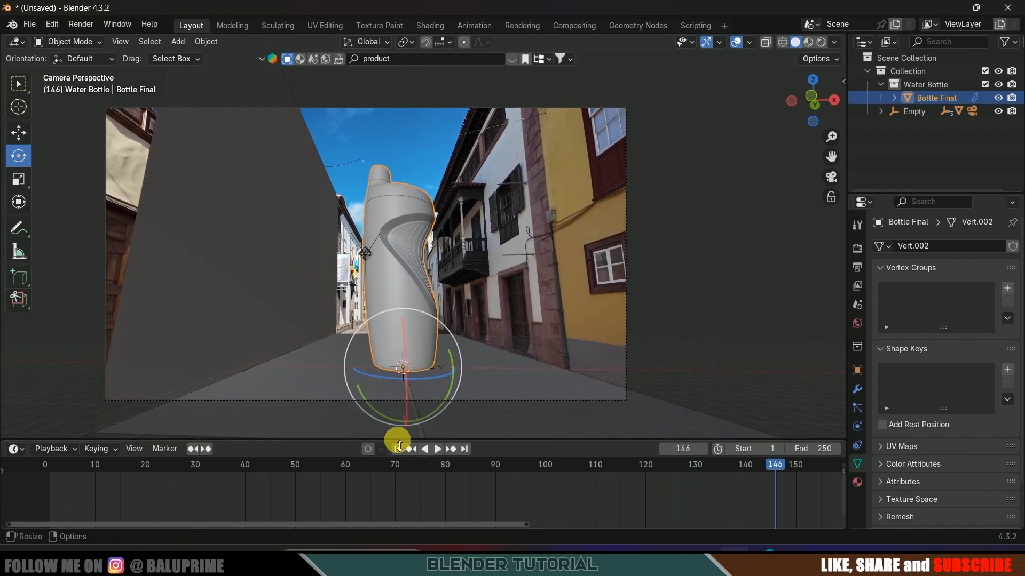
click(397, 449)
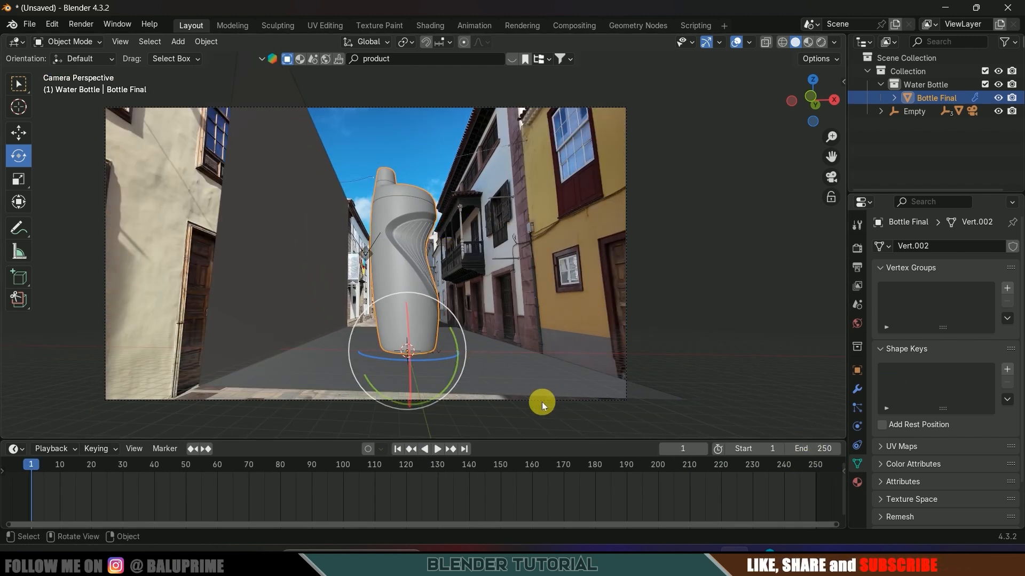
click(817, 448)
text(150)
key(Return)
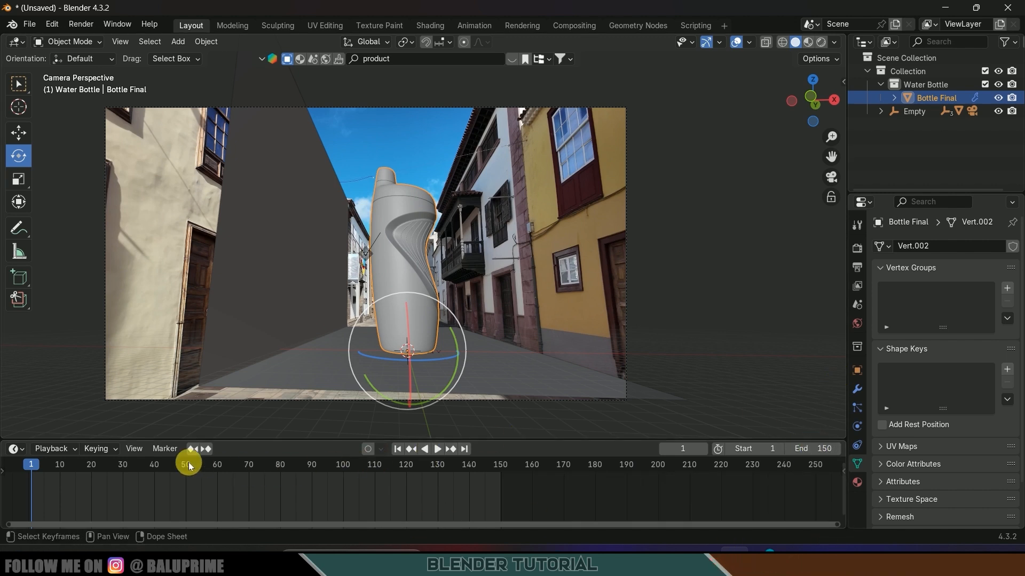
Keyframe the bottle's location, rotation and scale at frame 120 and open its object transform settings
click(411, 466)
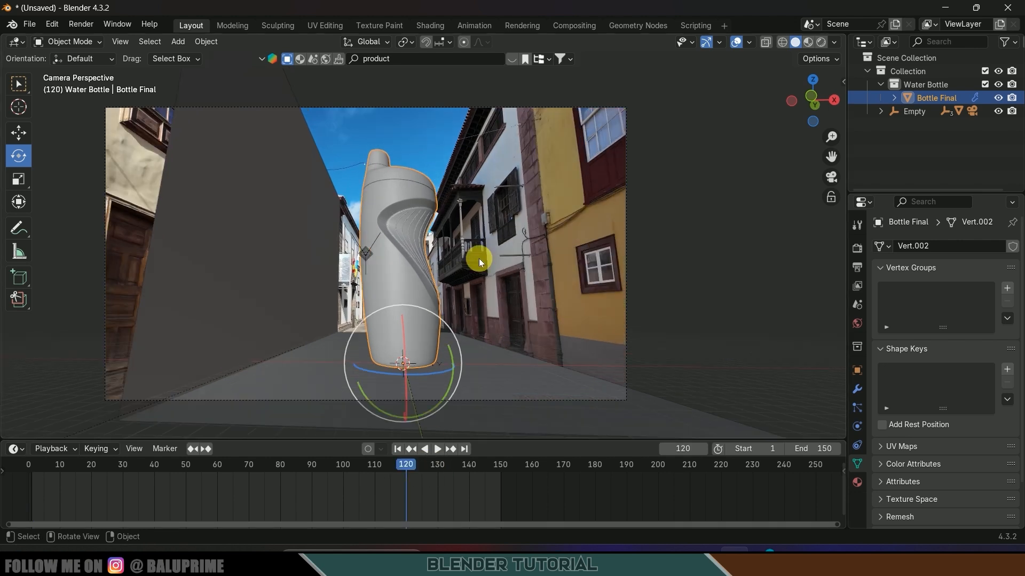
key(i)
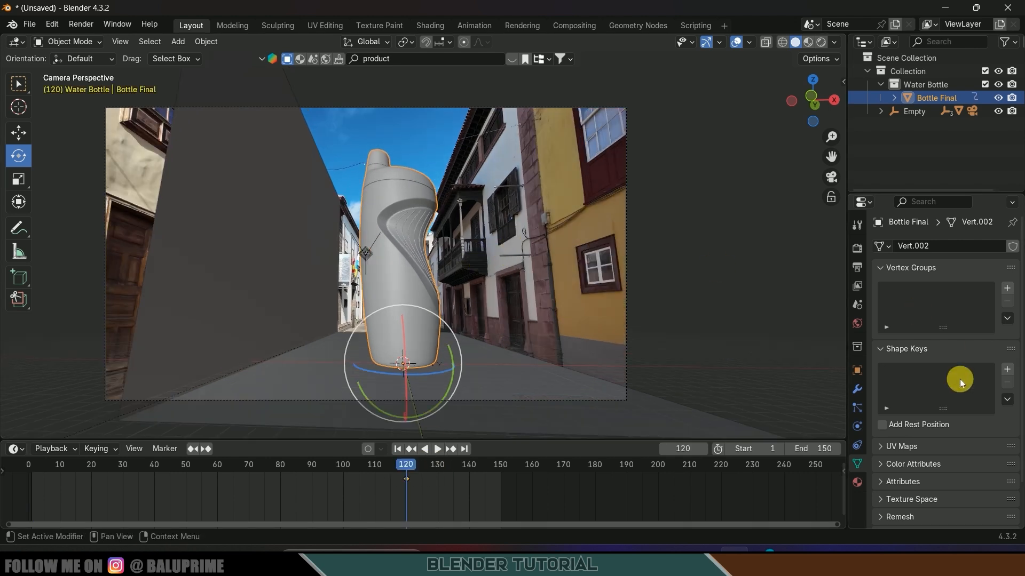
click(857, 370)
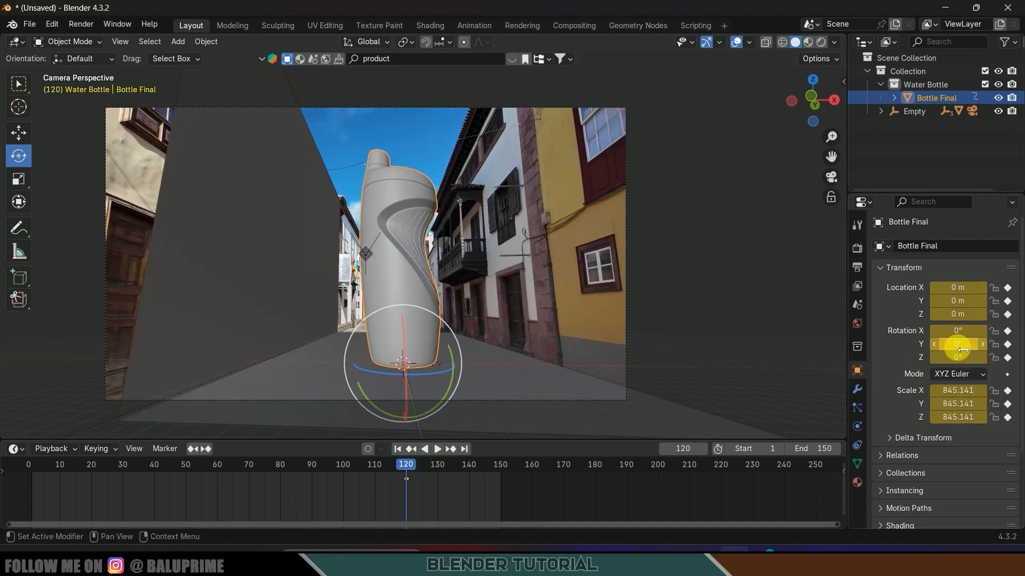
At frame 20, raise the bottle straight up out of the camera frame to a Z location of about 307.59 m
click(92, 474)
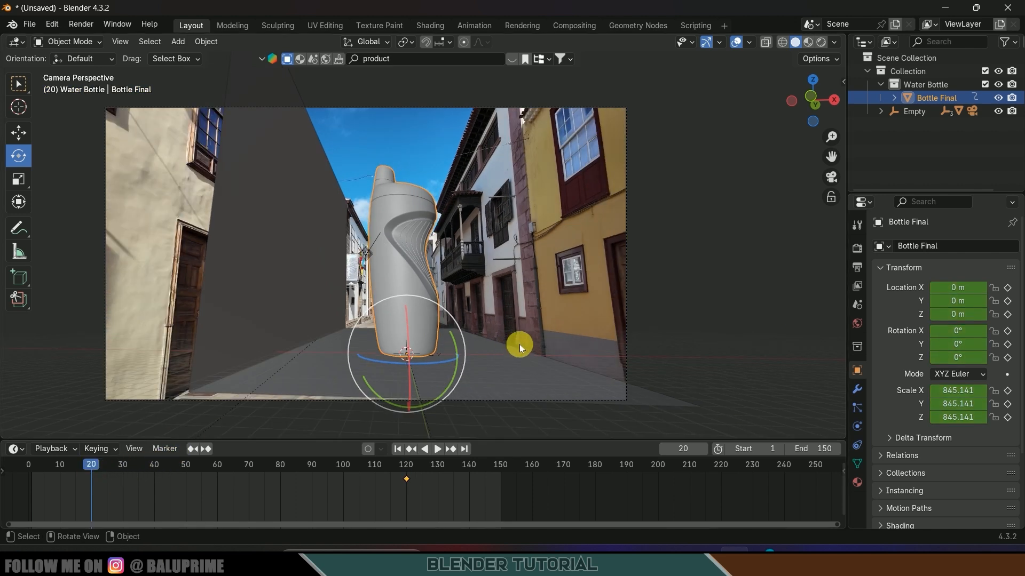
key(g)
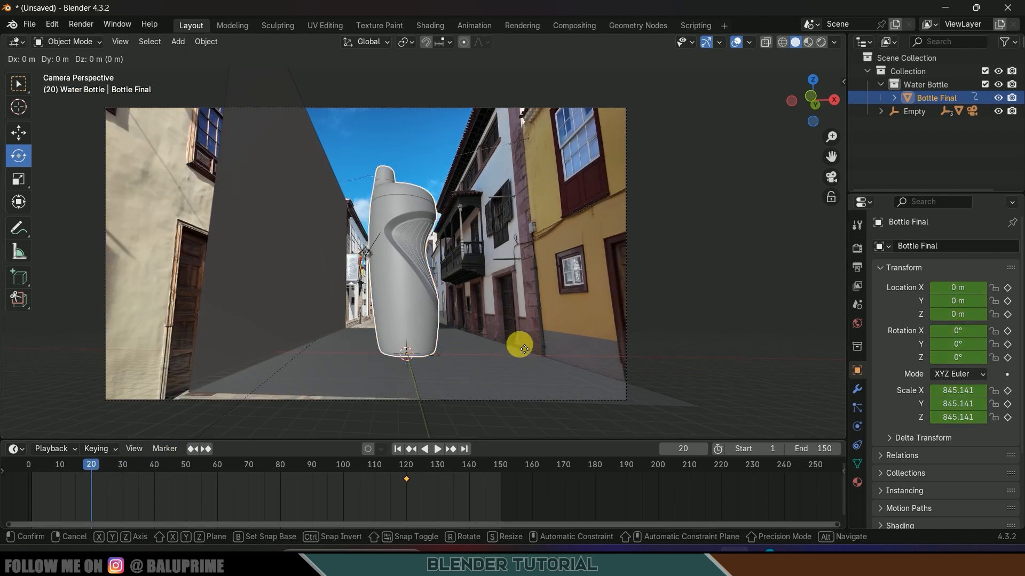
key(z)
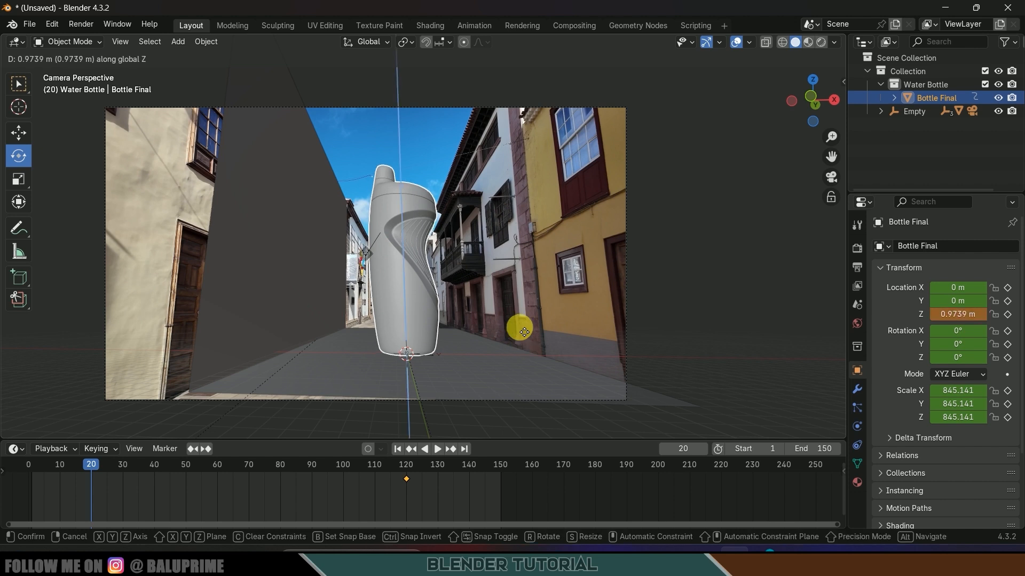
click(491, 96)
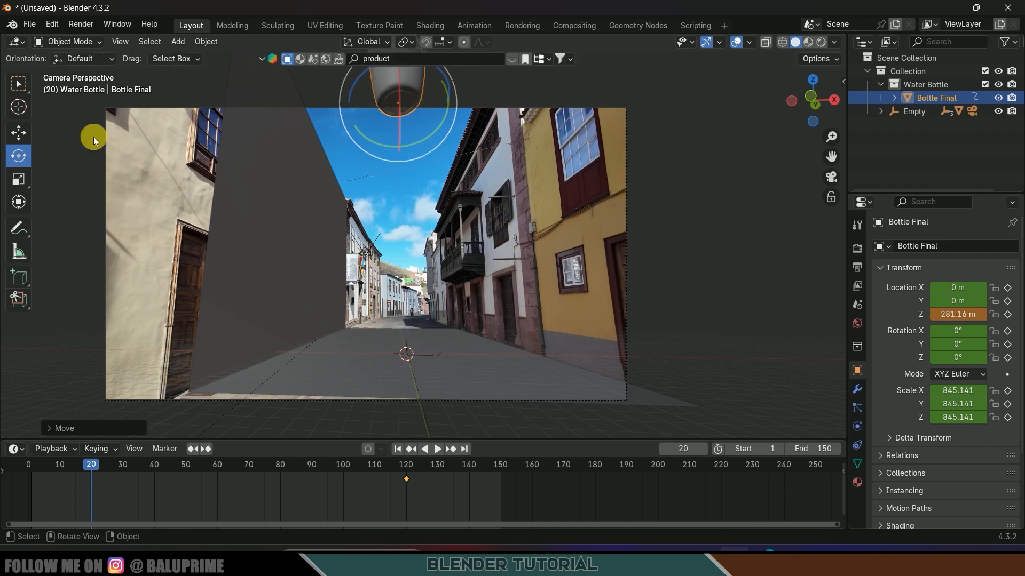
click(15, 137)
drag(395, 72, 423, 45)
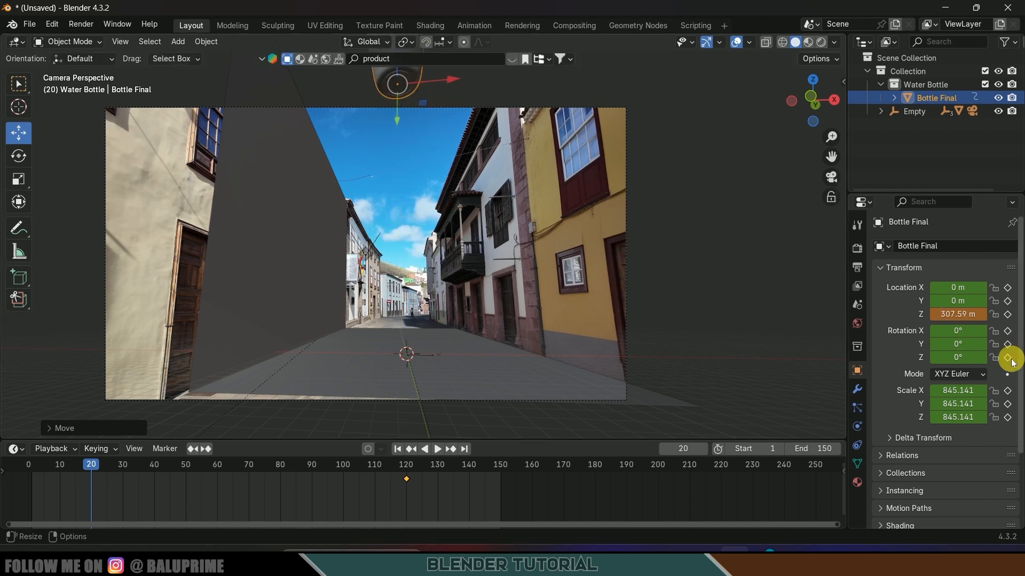
Set the bottle's Z rotation to 180° and keyframe its location, rotation and scale at frame 20
drag(958, 357, 976, 356)
click(977, 355)
text(180)
key(Return)
key(i)
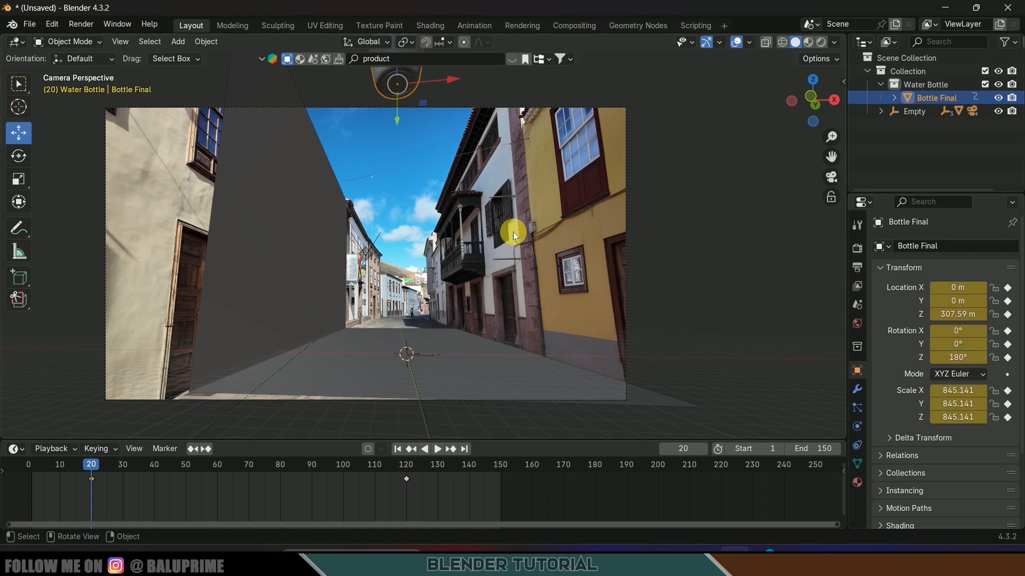
Play the bottle's descent and replay it from the first frame to check the motion
key(space)
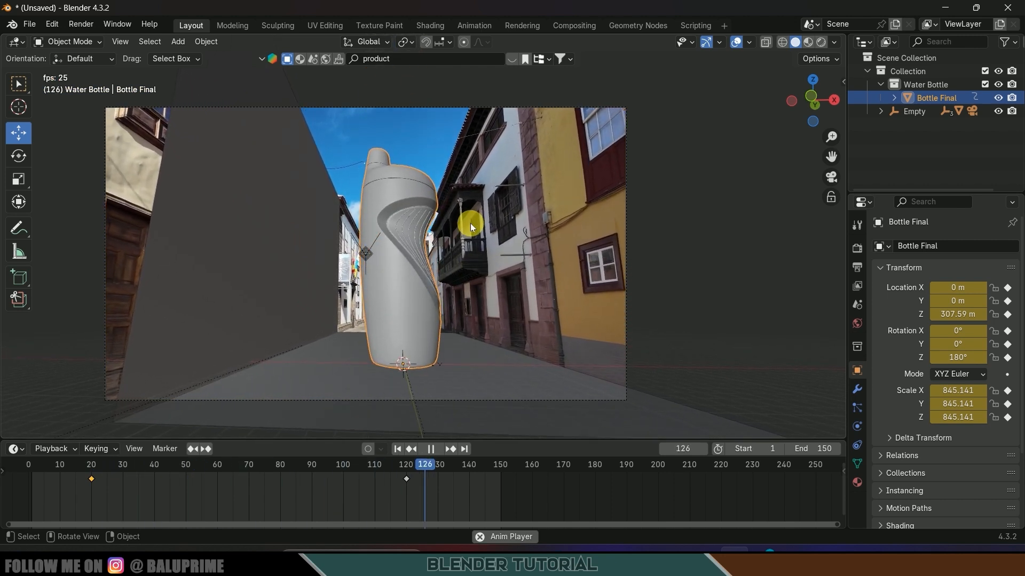
click(431, 448)
click(397, 449)
key(space)
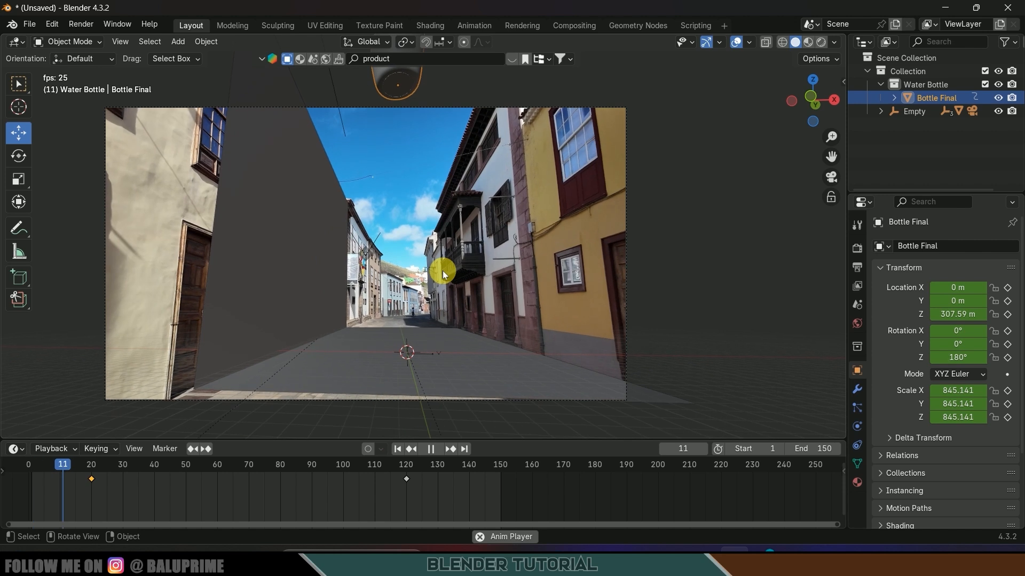
Move the bottle's frame 20 keyframe to about frame 2 and save the scene as bottle.blend
click(399, 449)
drag(91, 479, 37, 498)
key(ctrl+s)
Play the animation up to frame 81 and switch the viewport to rendered shading
key(space)
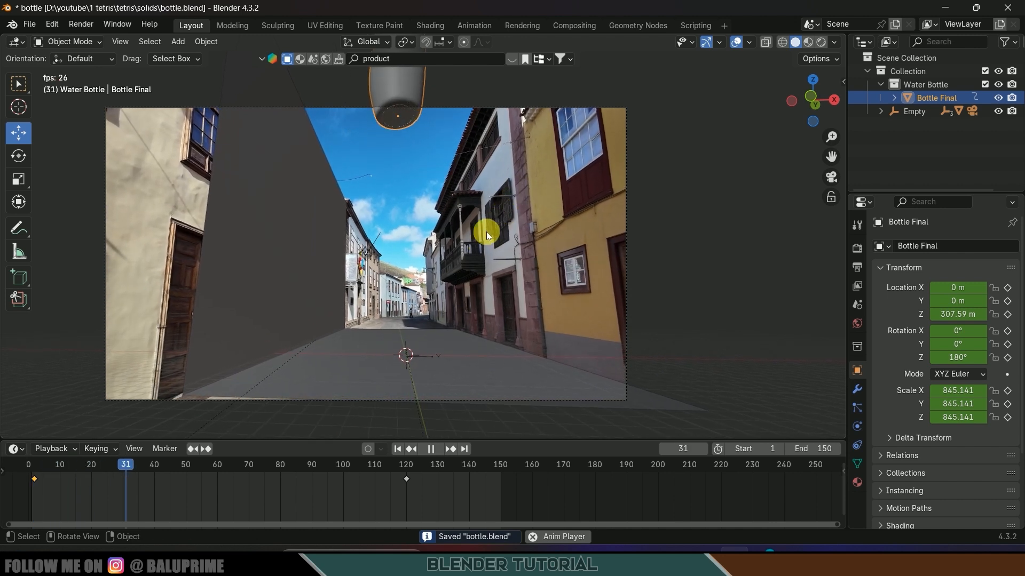
key(space)
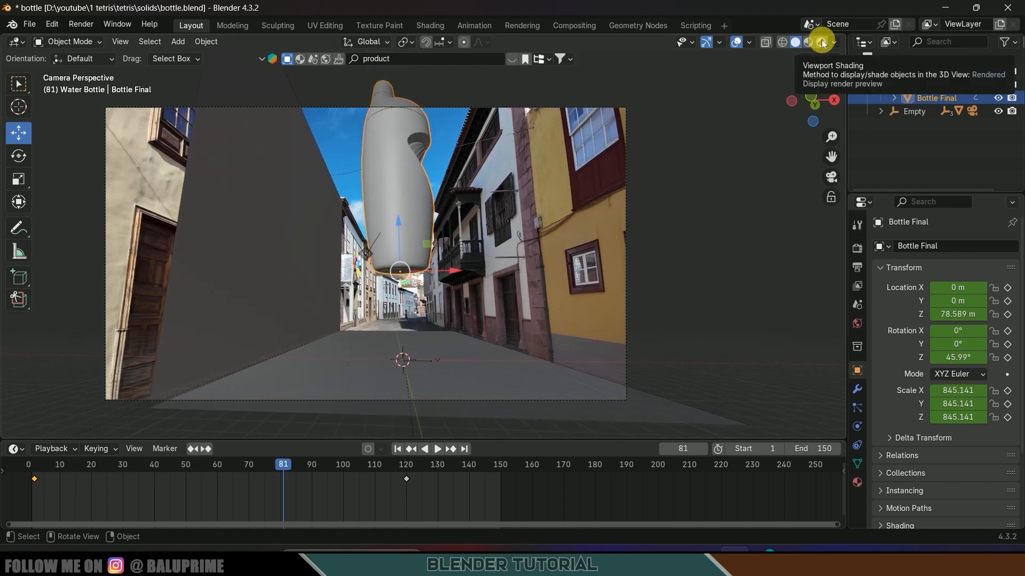
click(822, 43)
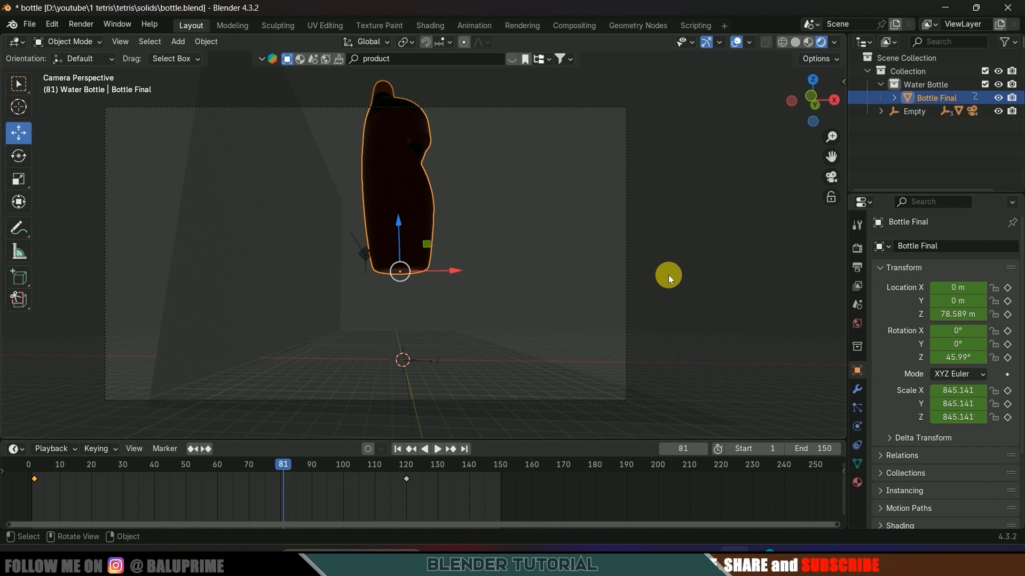
Give the world color an Environment Texture and load zwartkops_start_afternoon_1k.exr from the 1a cgi ads folder
click(858, 324)
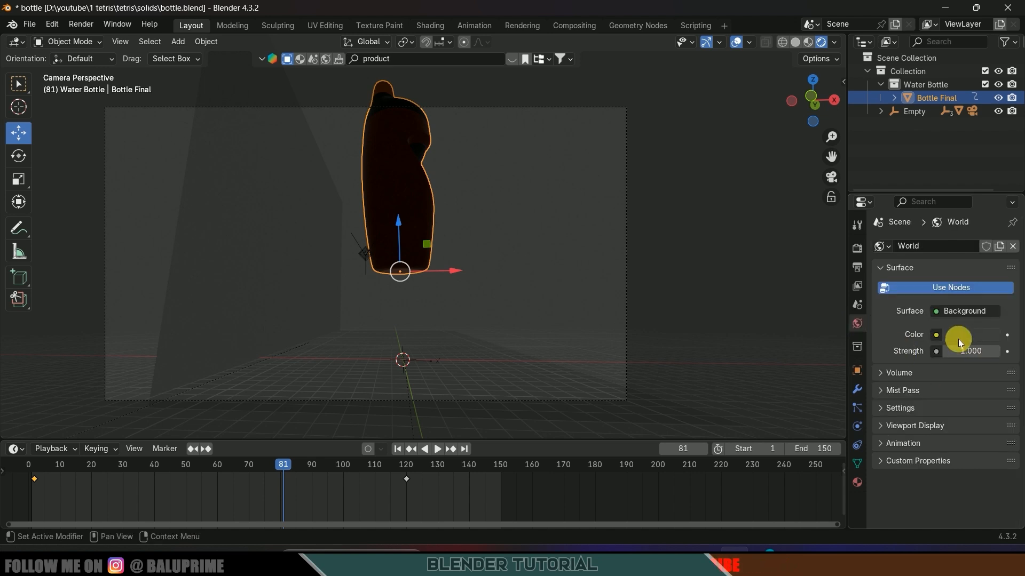
click(936, 334)
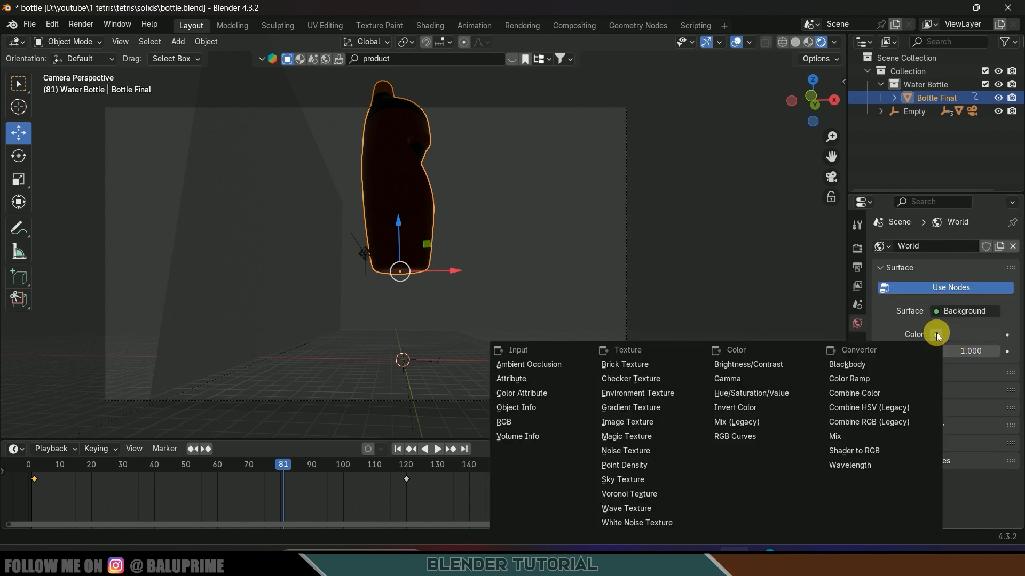
click(641, 394)
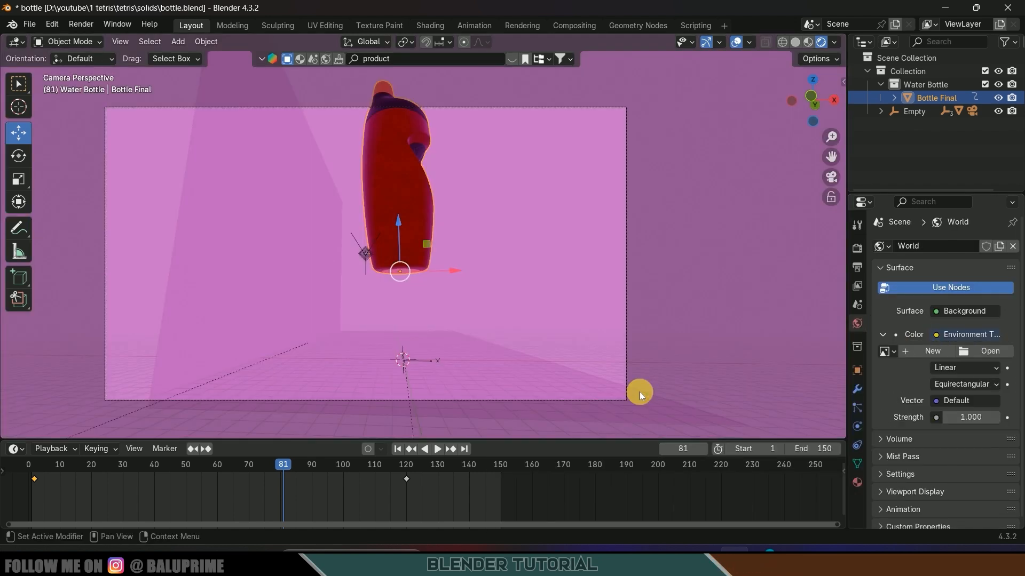
click(978, 351)
click(60, 422)
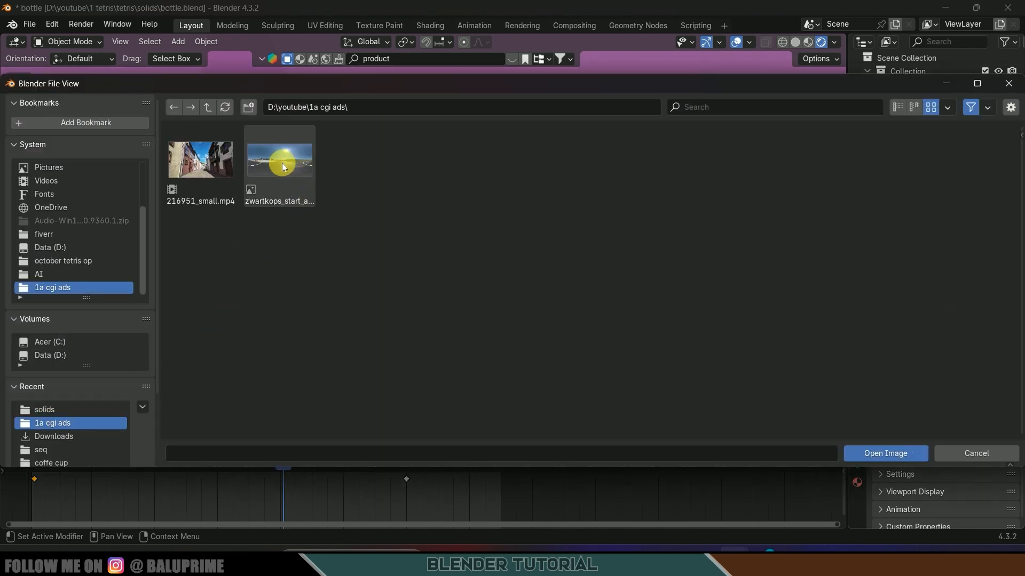
drag(411, 84, 441, 130)
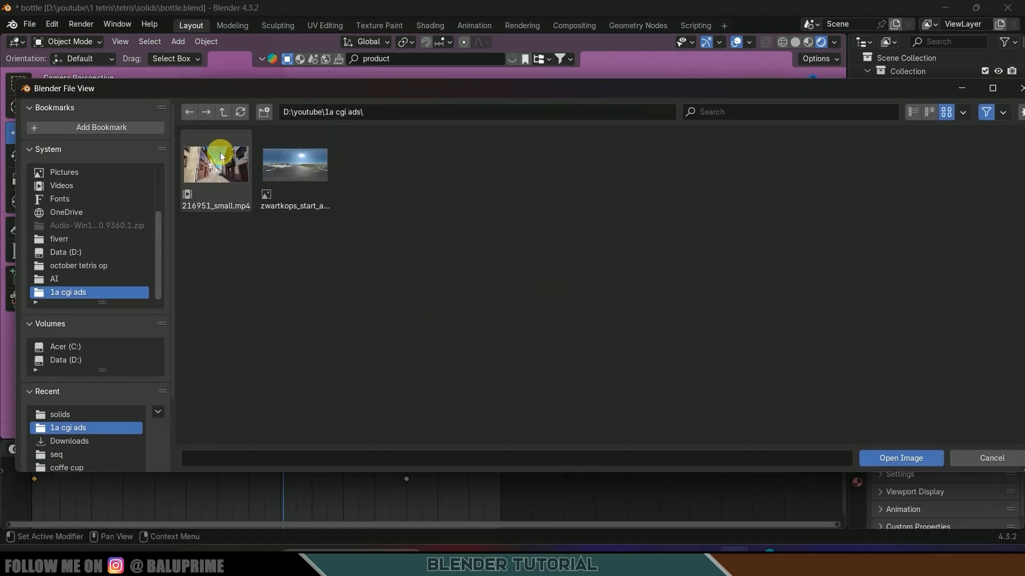
click(292, 157)
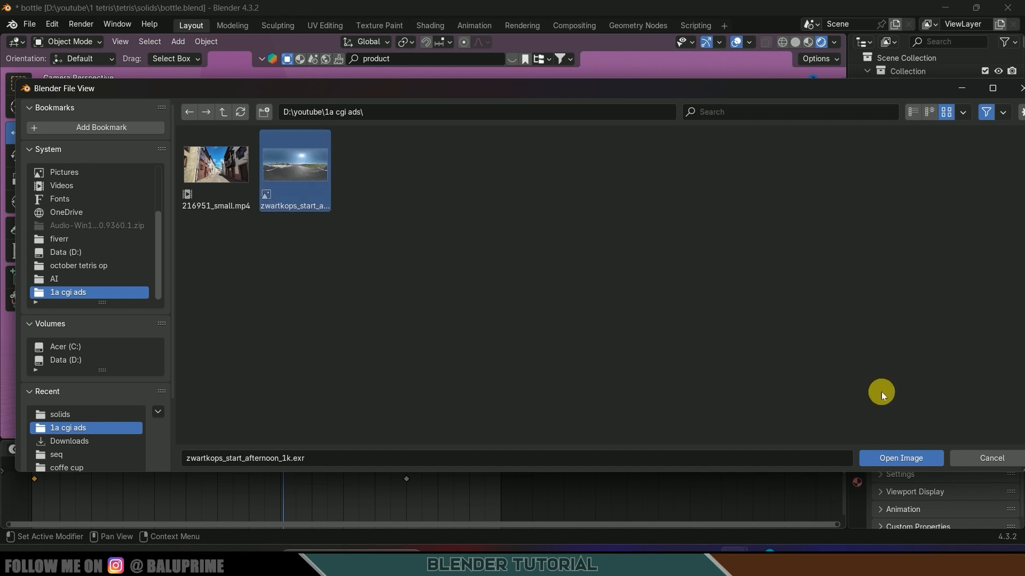
click(905, 462)
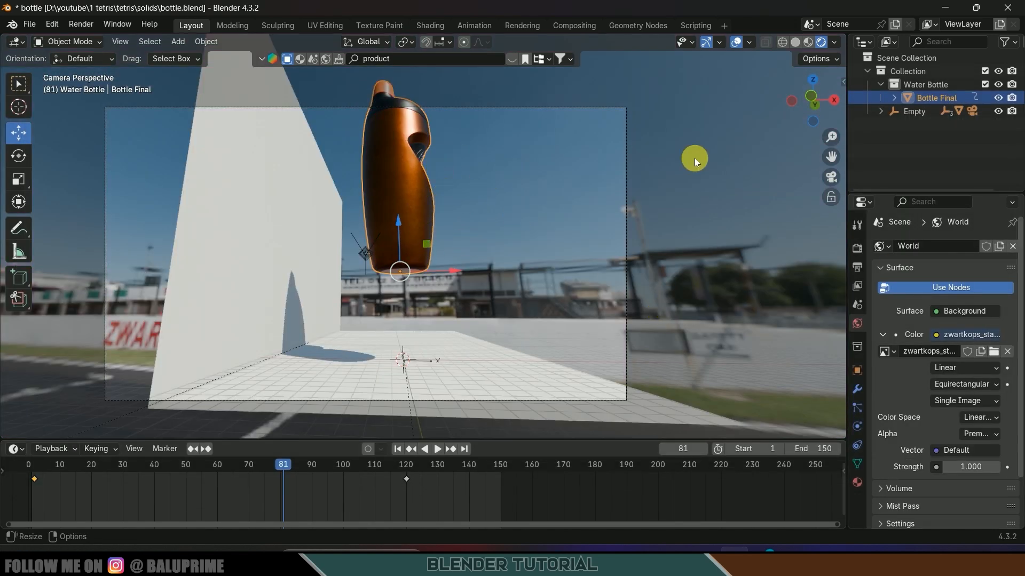
Enable the transparent film option in the render settings
click(856, 249)
scroll(917, 453, down, 5)
click(882, 452)
scroll(933, 460, down, 2)
click(934, 429)
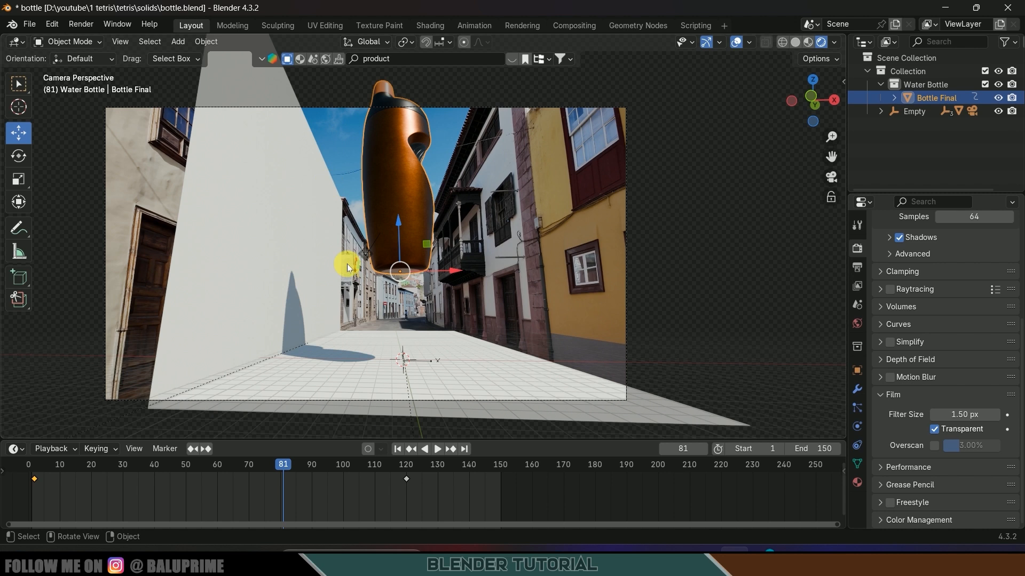
Play ahead to frame 132, select Track Solid 1, and hide it in the viewport and show it again
click(437, 451)
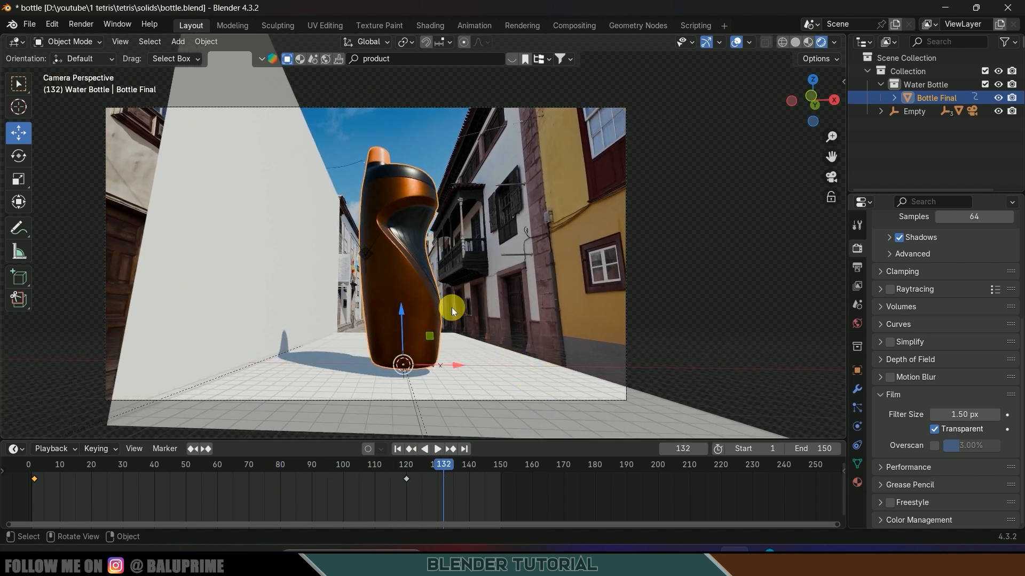
click(249, 262)
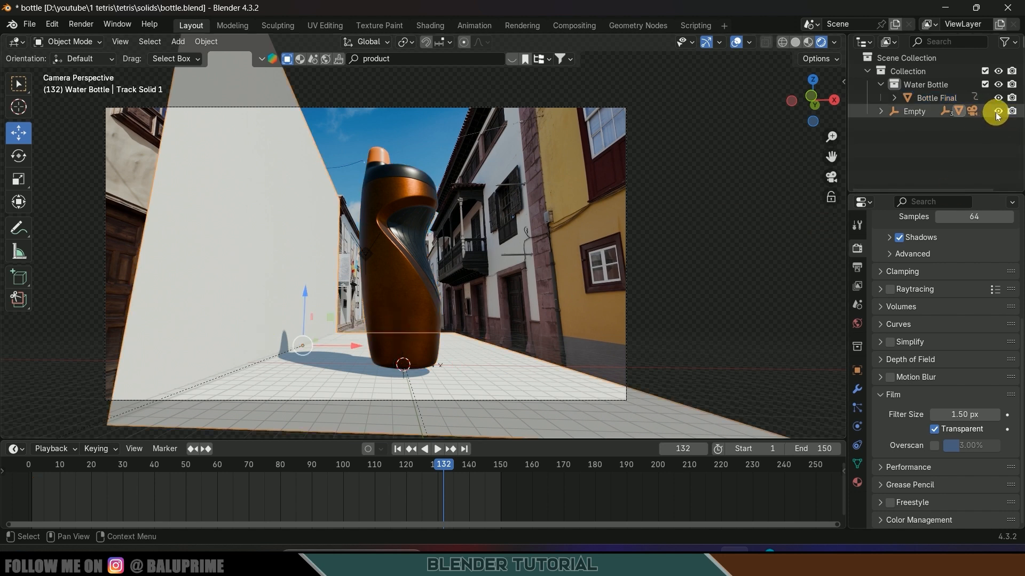
click(880, 111)
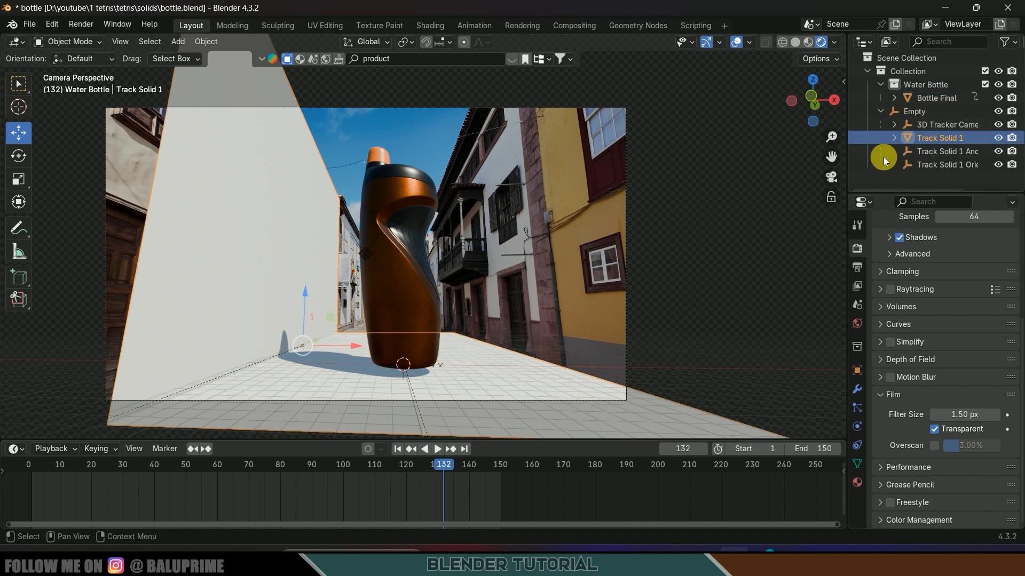
click(998, 138)
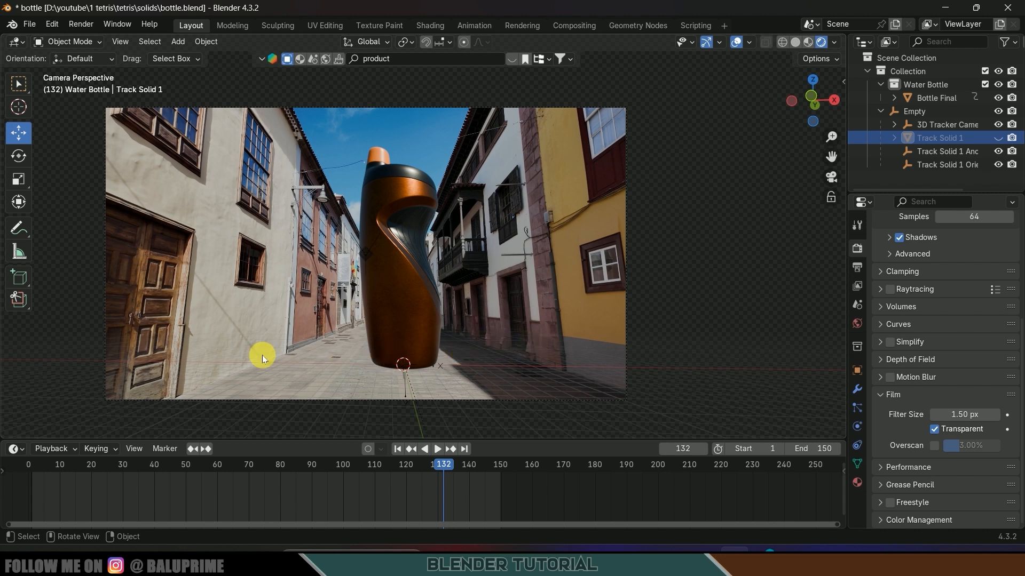
click(998, 137)
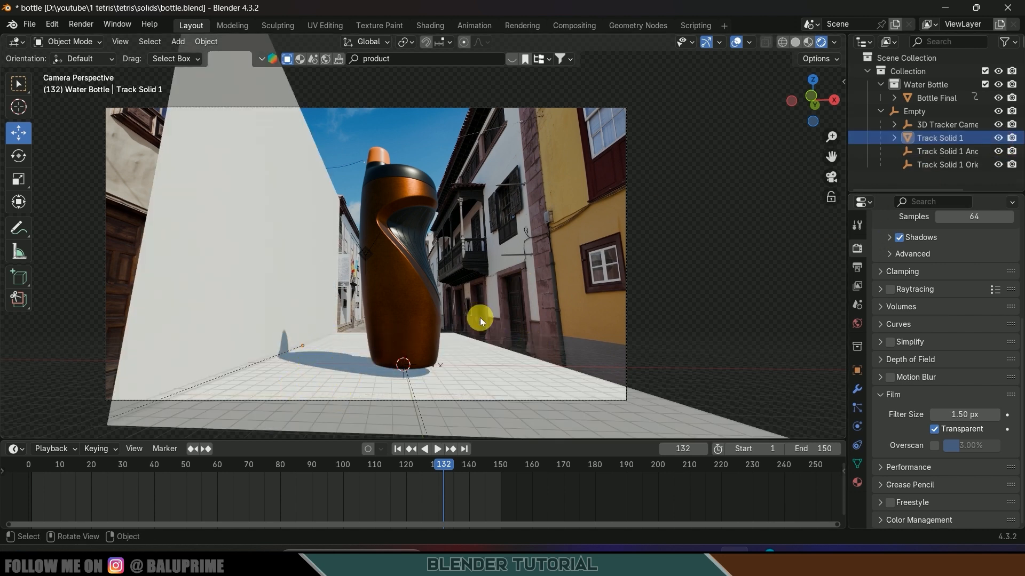
Switch to the Shading workspace, show the rendered view through the camera, and display the World shader nodes
click(430, 26)
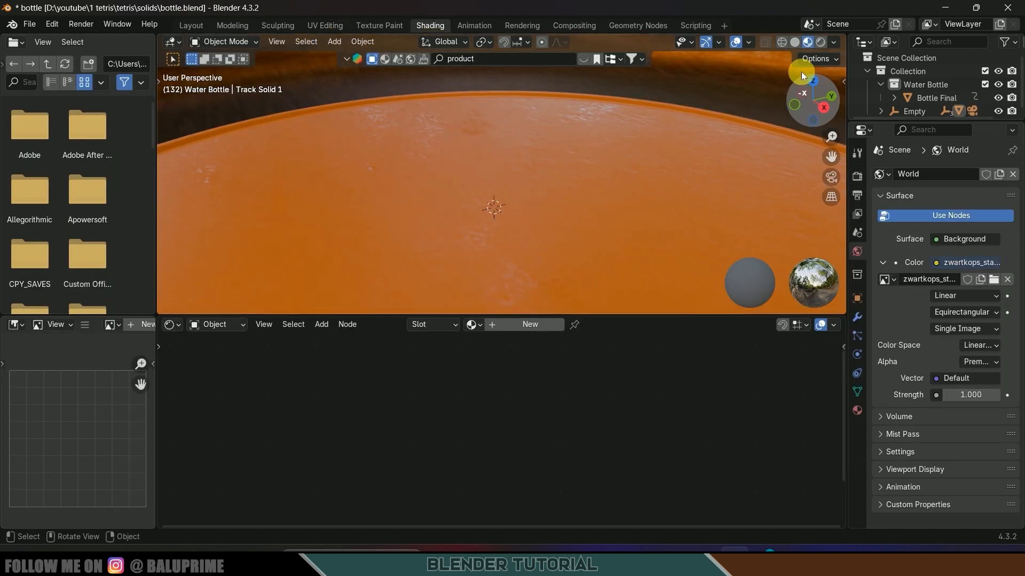
click(821, 43)
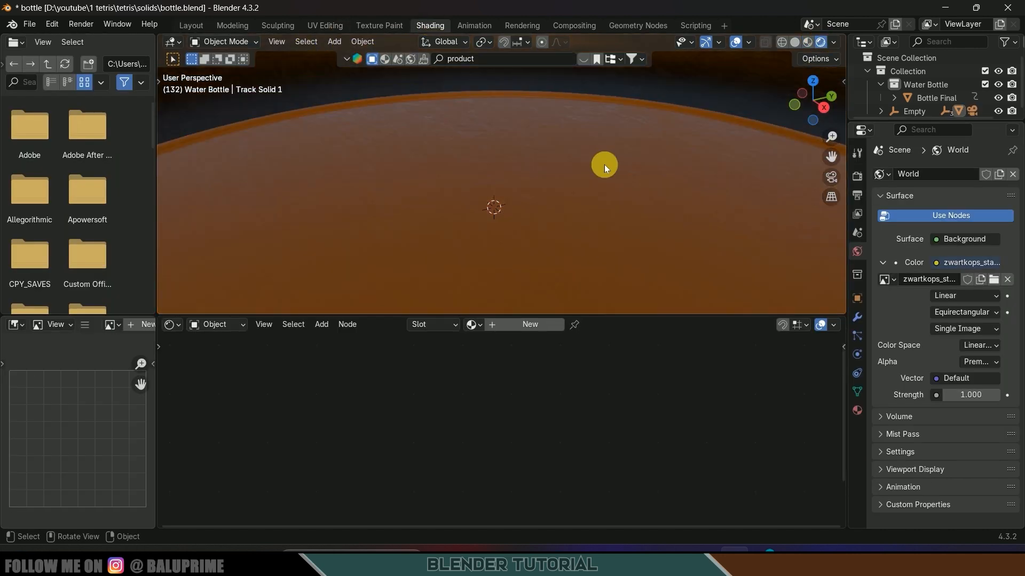
key(KP_0)
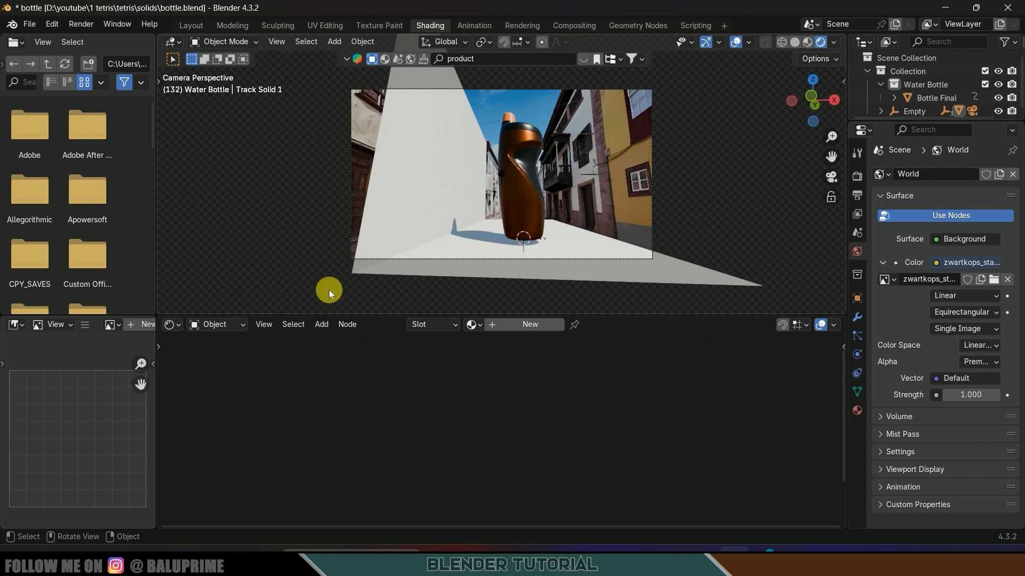
click(212, 326)
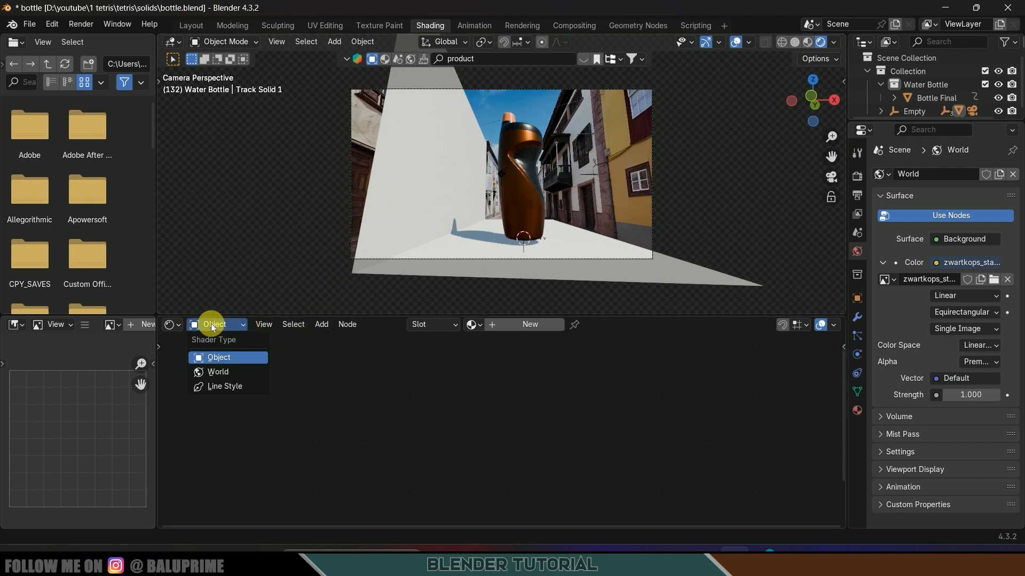
click(232, 370)
middle_drag(516, 417, 601, 464)
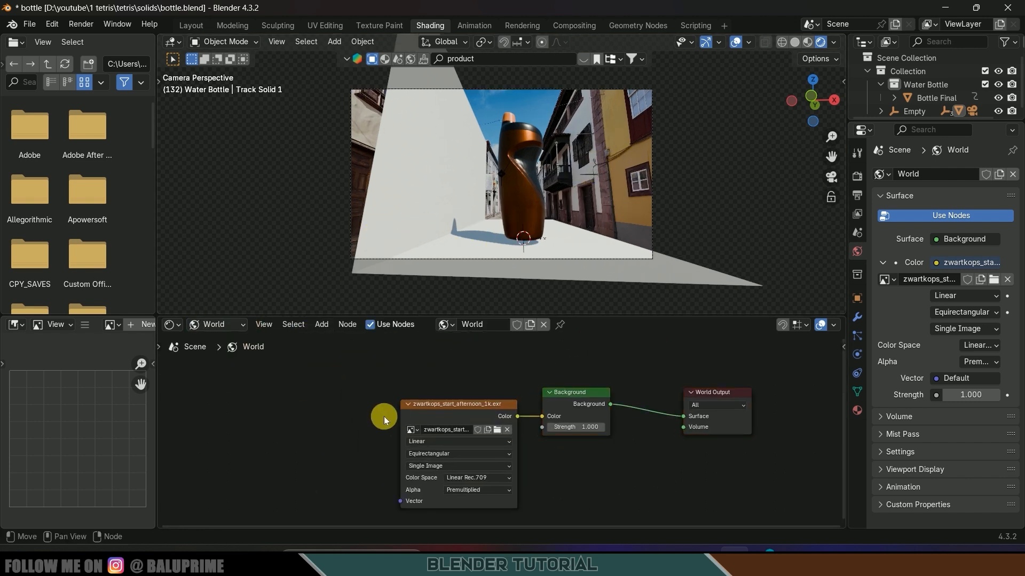
Add Texture Coordinate and Mapping nodes to the zwartkops_start_afternoon_1k.exr environment texture
click(441, 406)
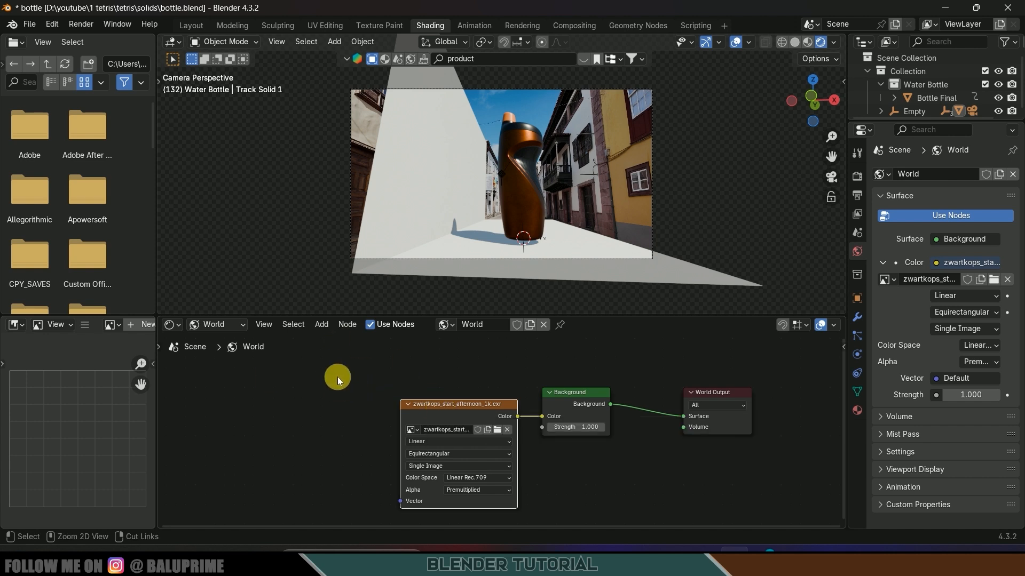
key(ctrl+t)
middle_drag(338, 376, 378, 348)
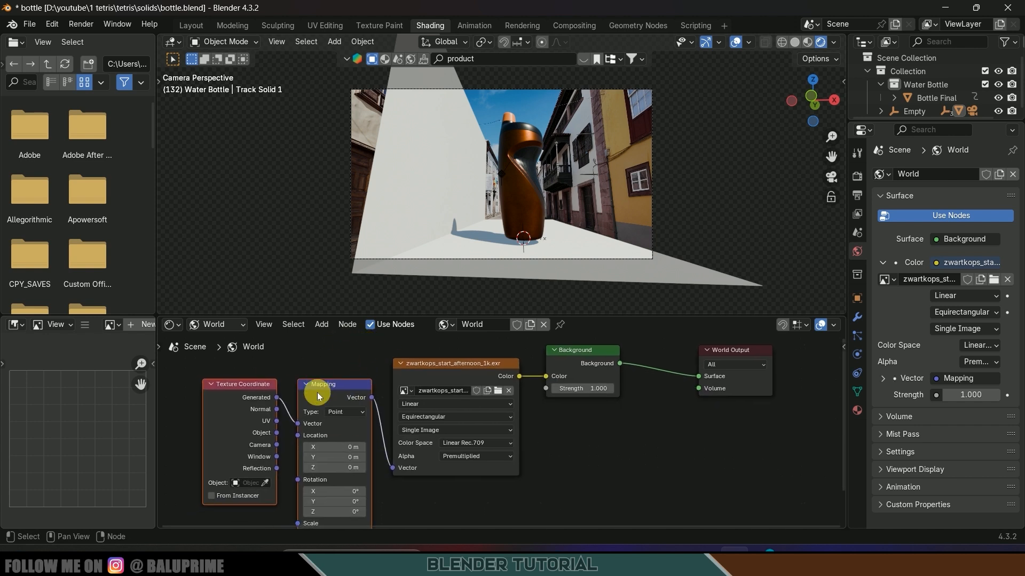
Search the add-on preferences for "node" and make sure the Node Wrangler add-on is enabled
click(52, 21)
click(46, 197)
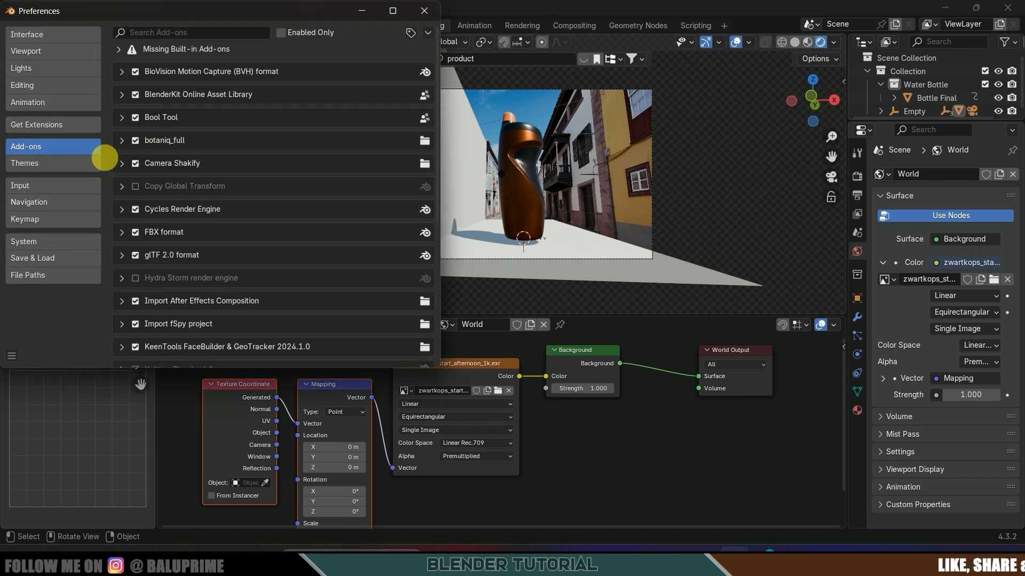
click(191, 37)
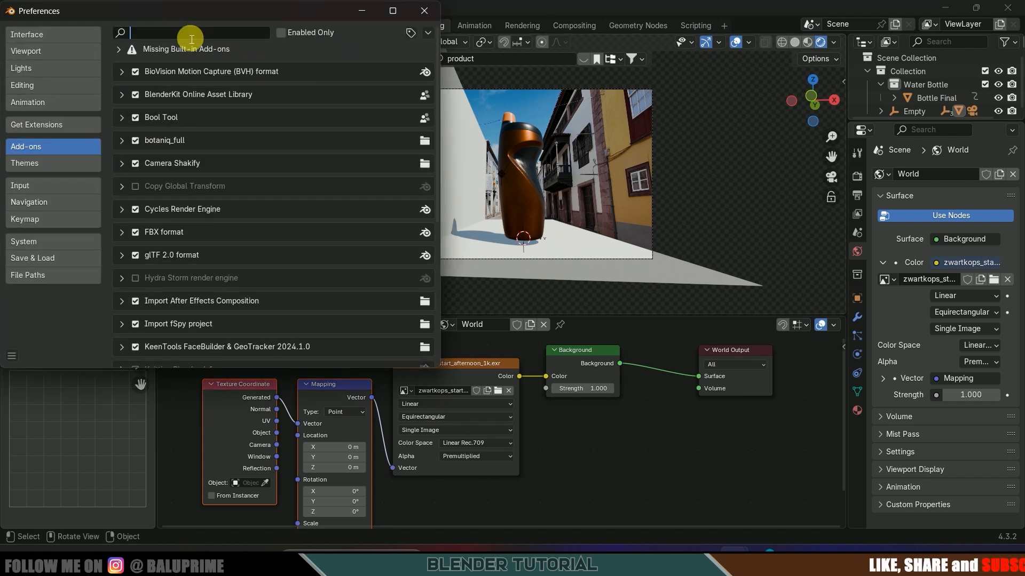
text(node)
click(136, 72)
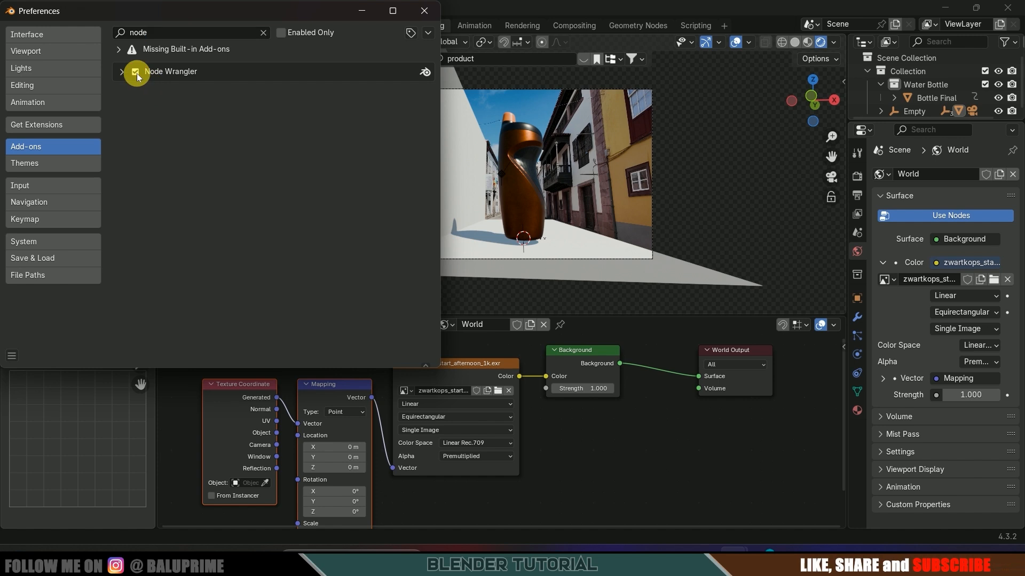
click(12, 355)
click(38, 319)
click(424, 11)
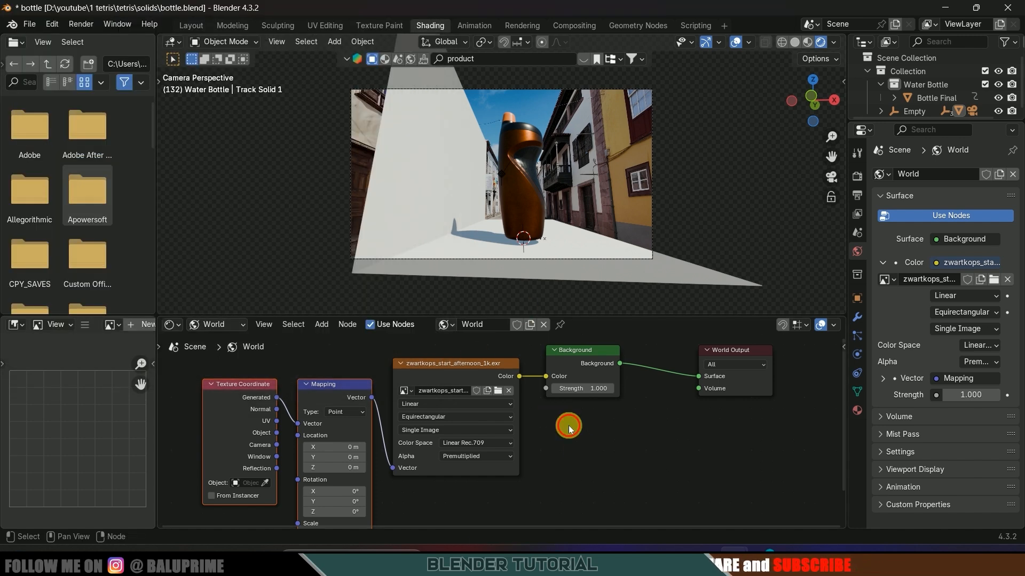
Rotate the HDRI by setting the Mapping node's Z rotation to about -38.7°
click(436, 365)
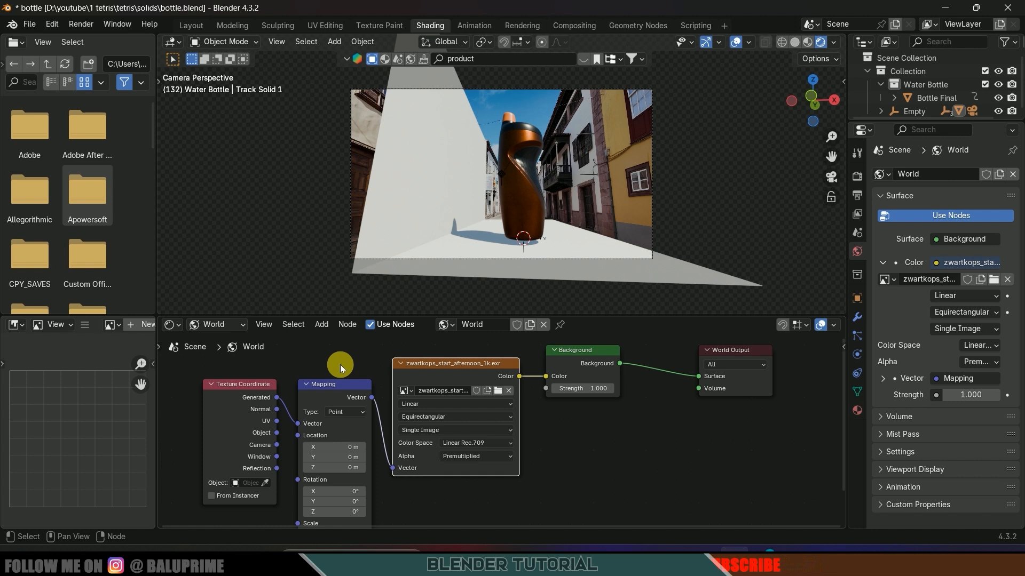
scroll(610, 454, down, 1)
middle_drag(611, 456, 651, 399)
scroll(498, 447, up, 6)
middle_drag(504, 447, 579, 440)
drag(422, 454, 410, 448)
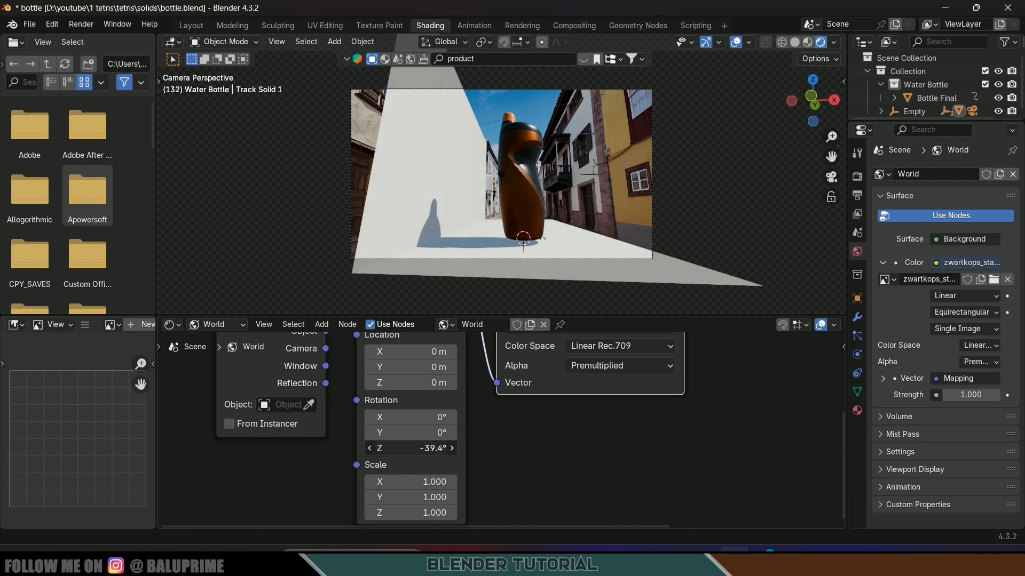
drag(409, 448, 411, 451)
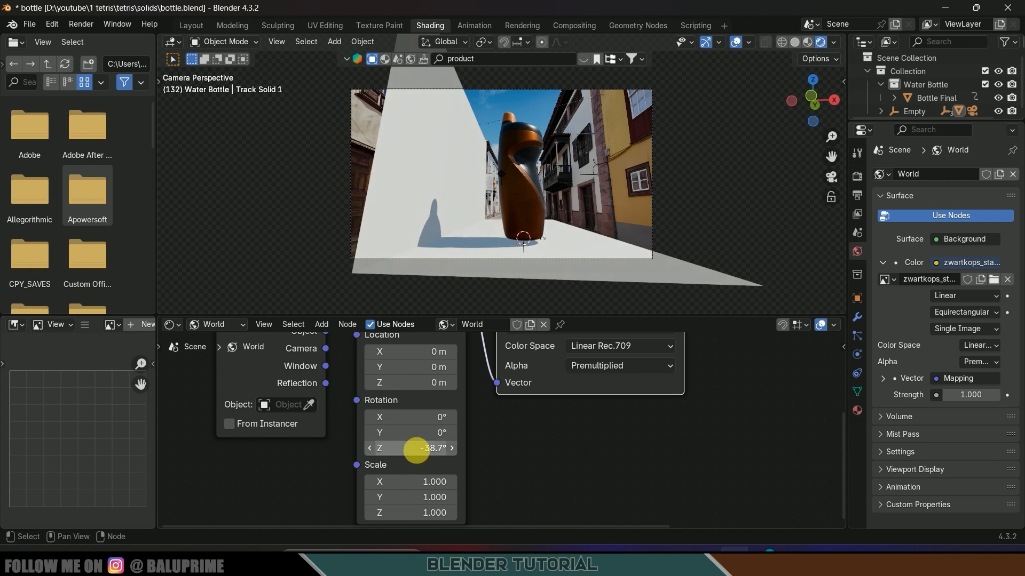
Return to the Layout workspace, scrub to frame 132 to check the bottle's shadow, and select Track Solid 1
click(192, 28)
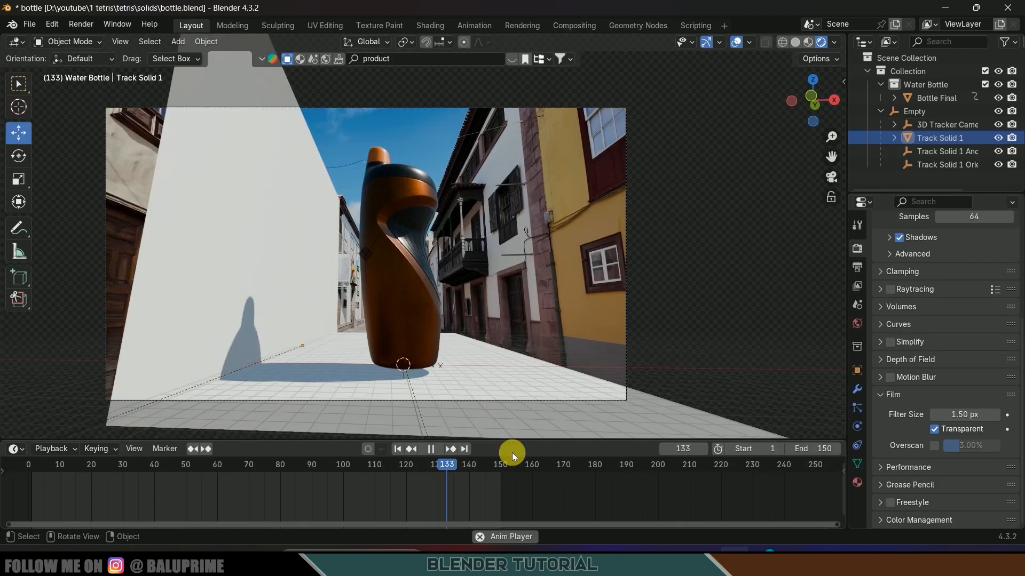
key(space)
drag(383, 461, 445, 464)
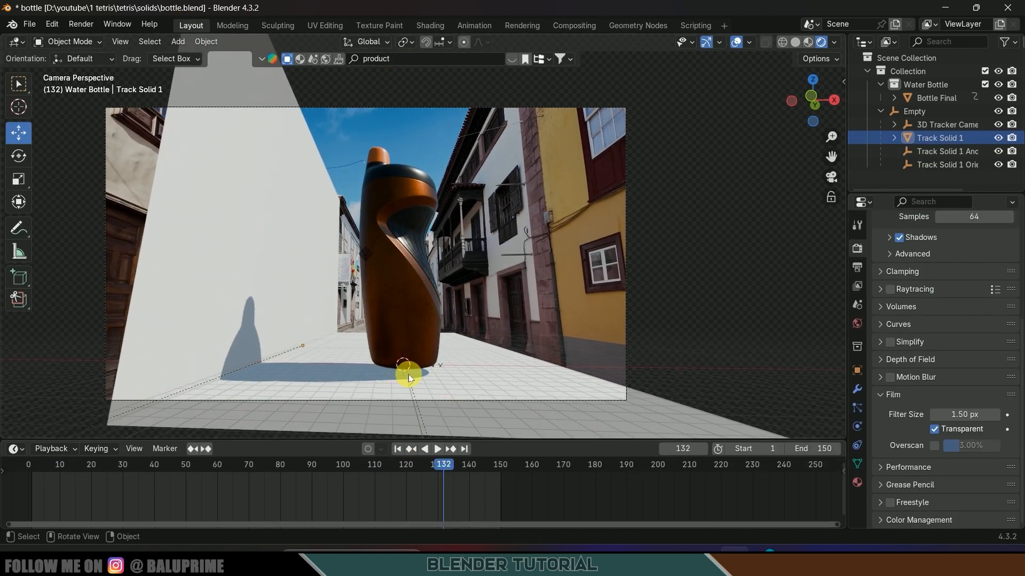
click(510, 373)
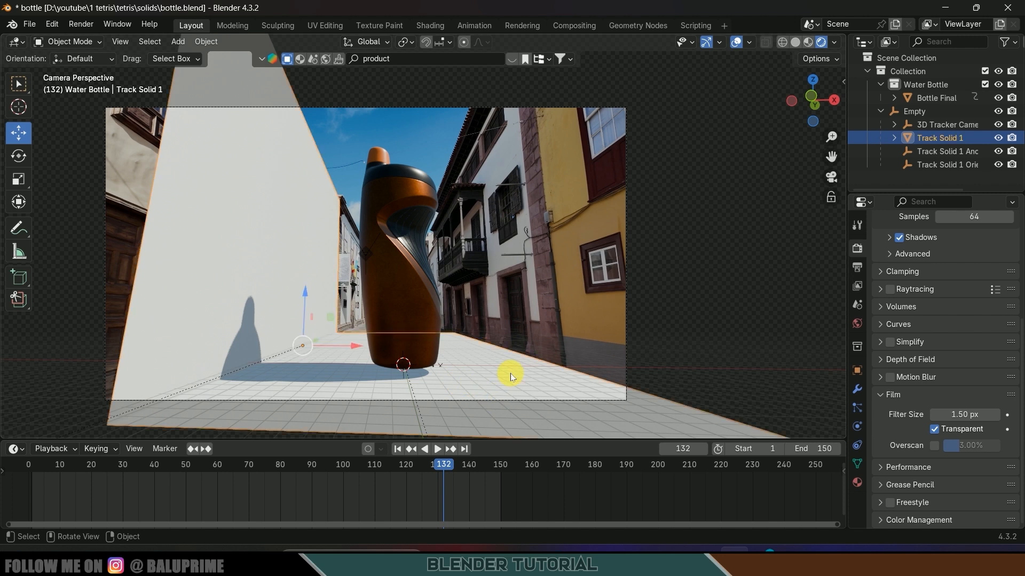
Lower the bottle slightly onto the ground at frame 120, update its keyframe, and play the landing up to frame 140
click(386, 270)
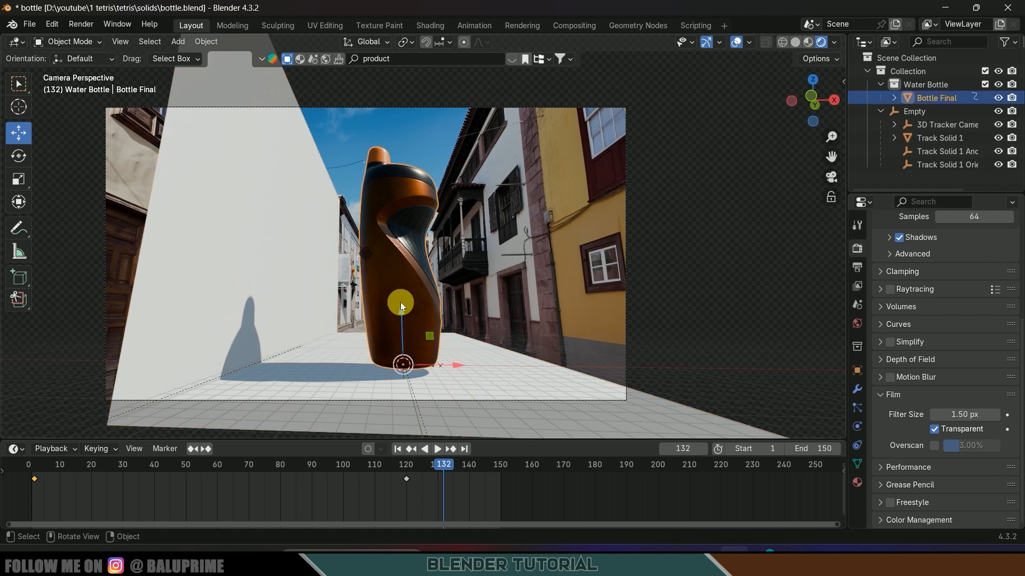
click(412, 450)
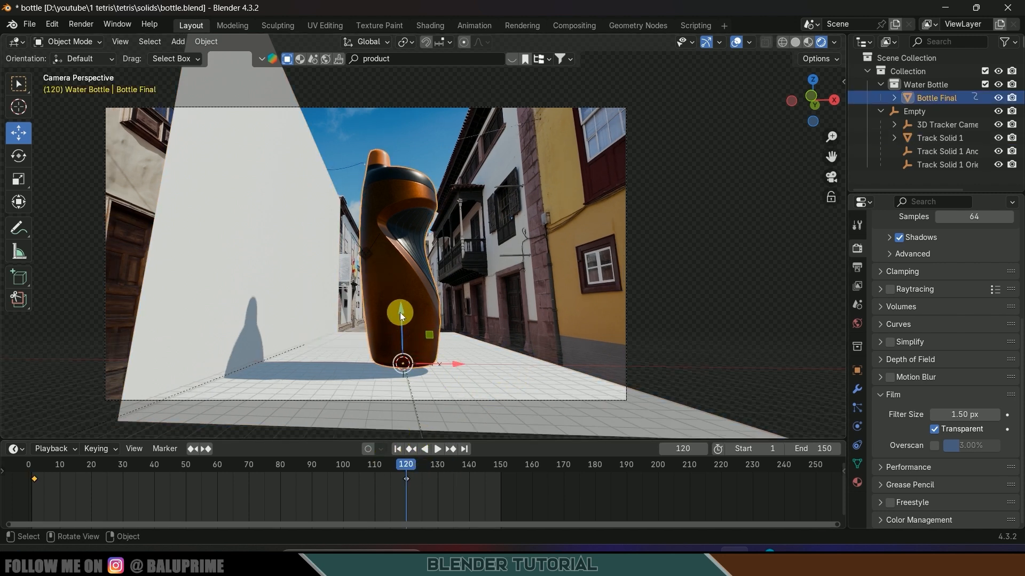
drag(400, 312, 416, 294)
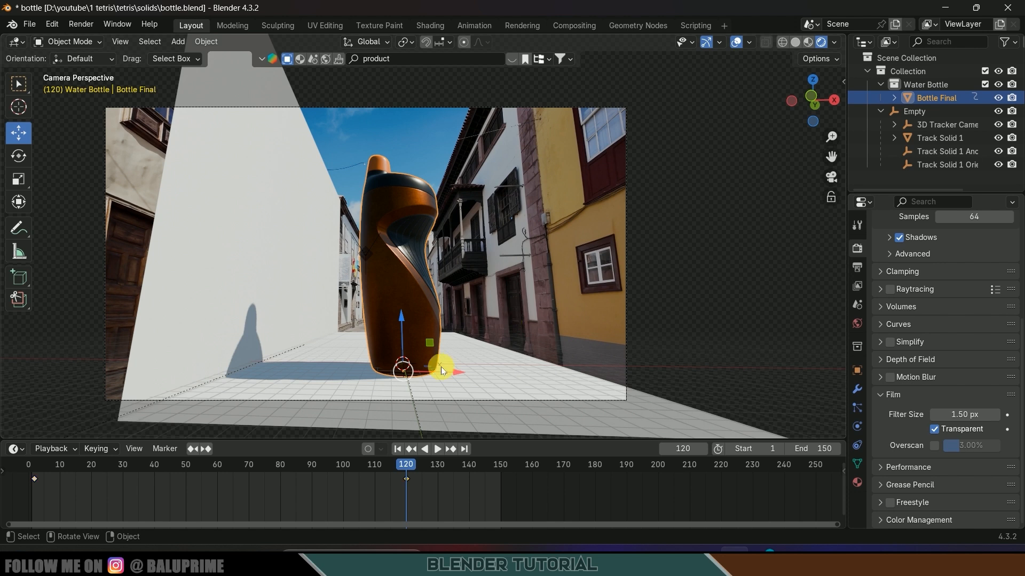
click(390, 451)
key(space)
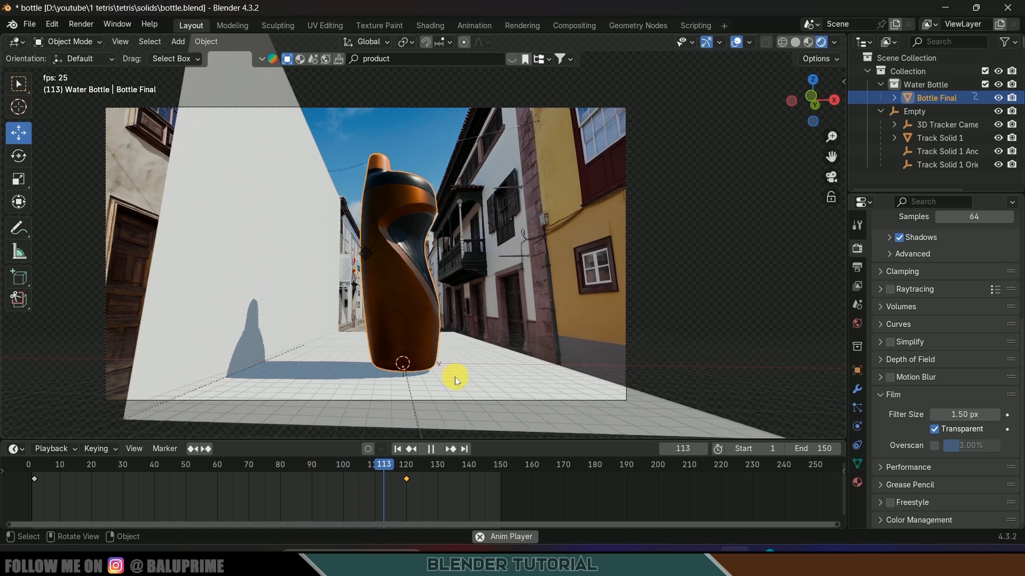
key(space)
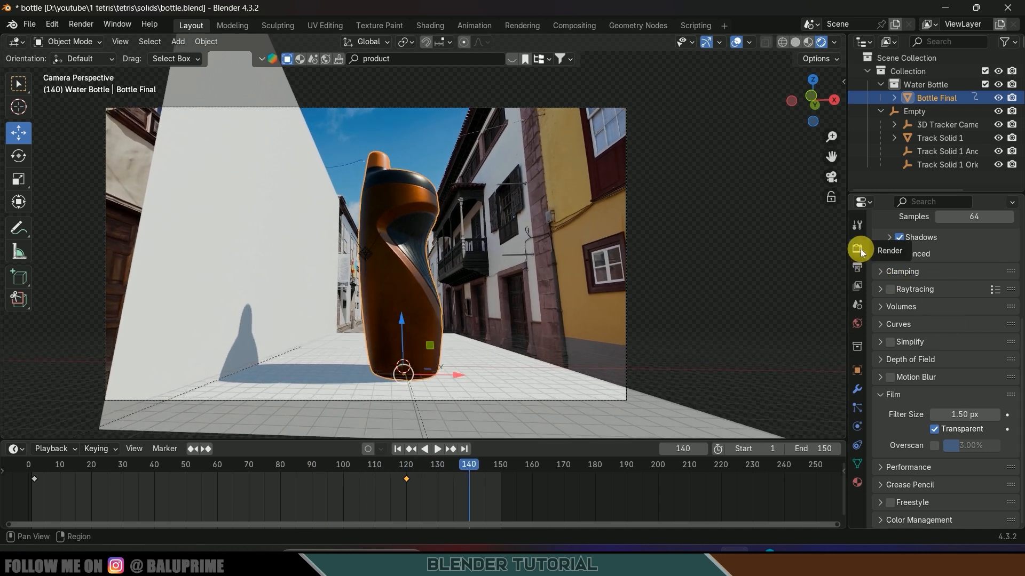
Enable raytracing in the render settings
scroll(924, 320, up, 5)
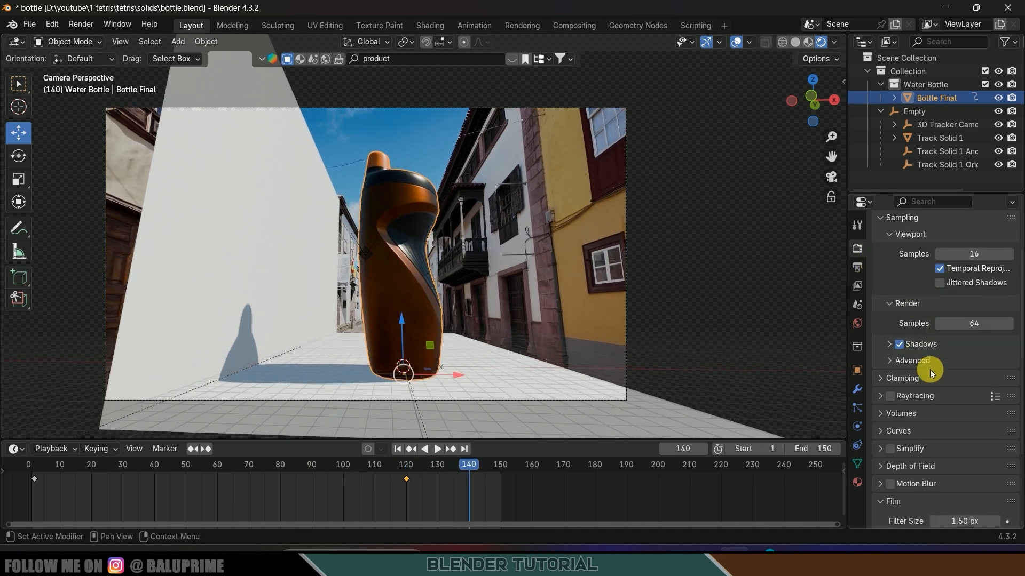
click(890, 397)
Set the color management view transform to Standard and the look to Medium High Contrast
scroll(973, 321, down, 4)
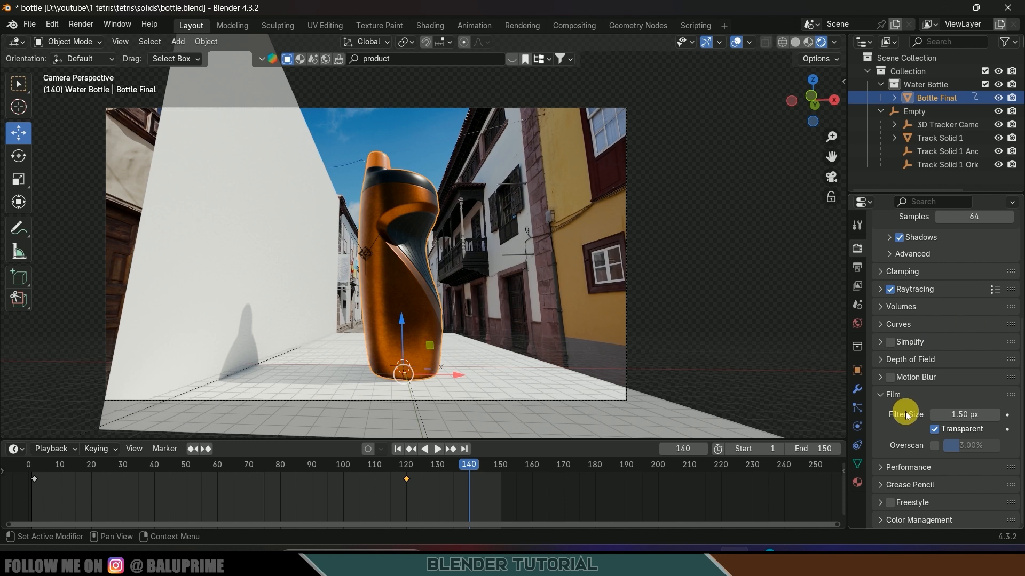
click(880, 520)
scroll(880, 509, down, 6)
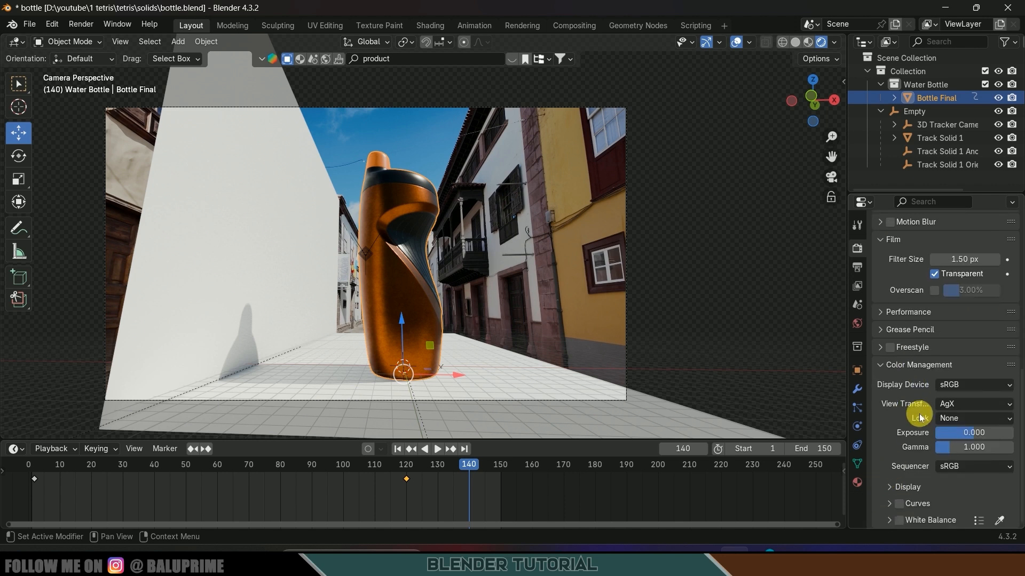
click(970, 404)
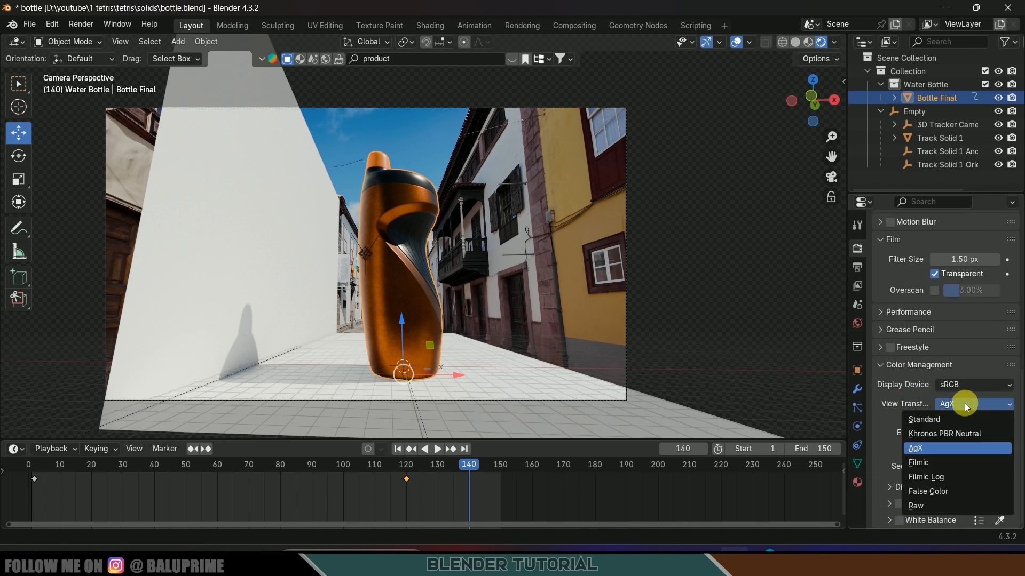
click(931, 417)
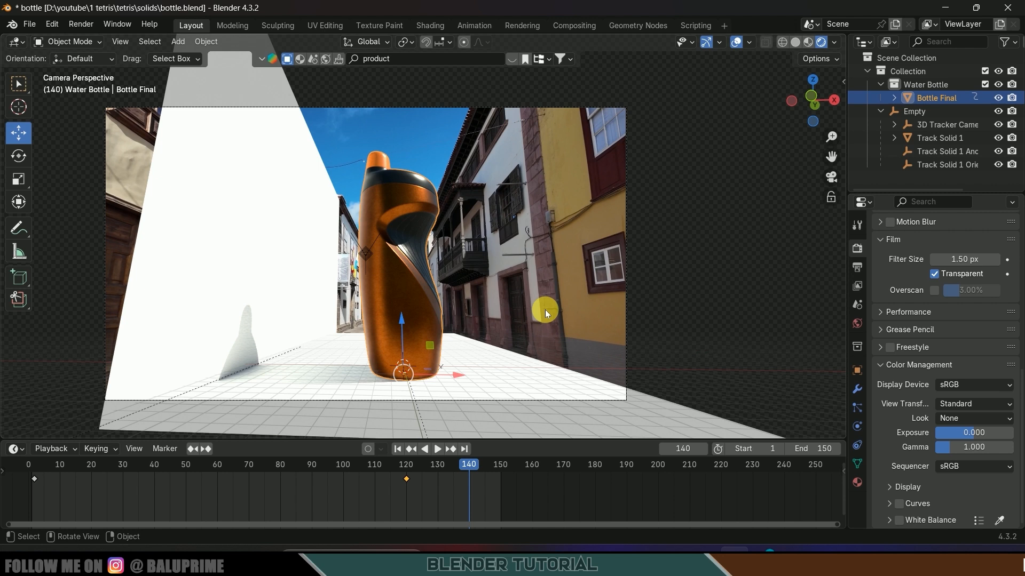
click(950, 418)
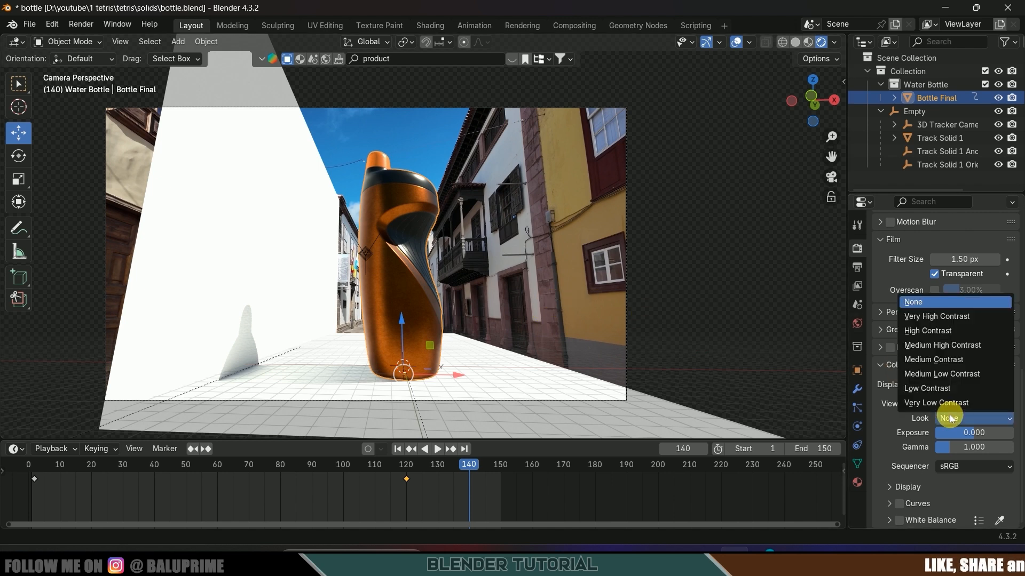
click(943, 346)
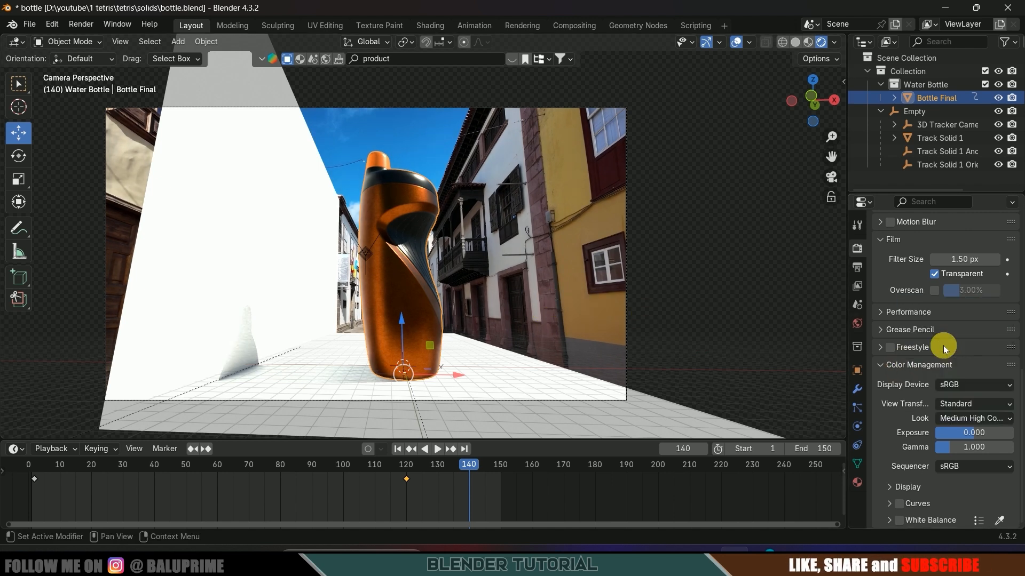
Set the raytracing Fast GI Approximation method to Ambient Occlusion
scroll(886, 373, up, 8)
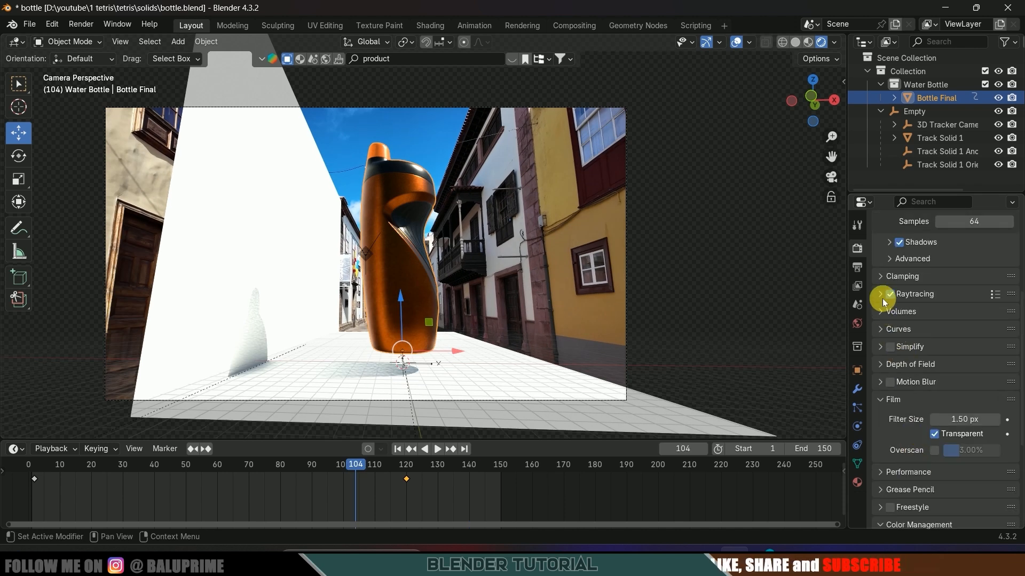
click(882, 297)
scroll(910, 321, down, 5)
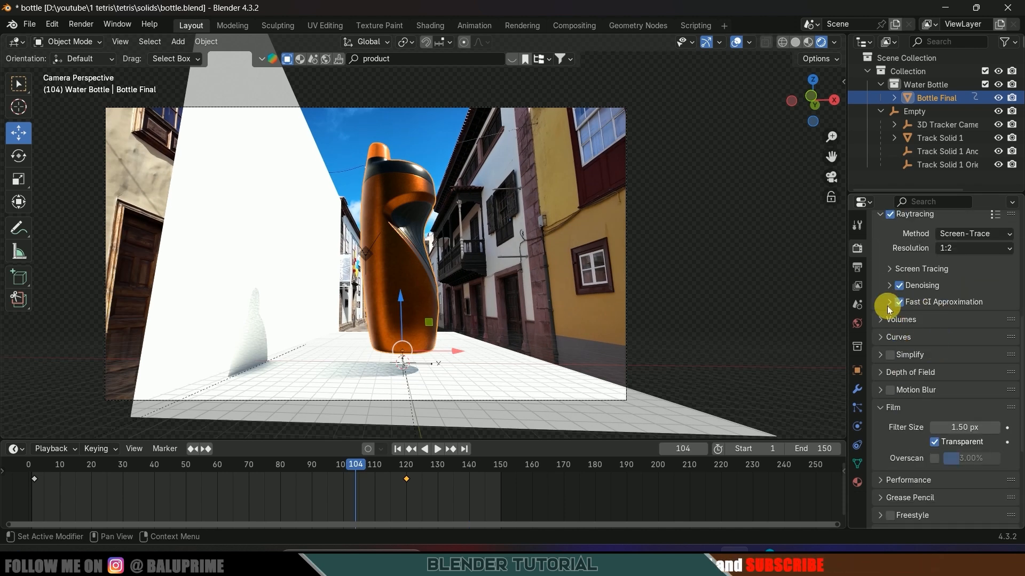
click(888, 304)
click(952, 340)
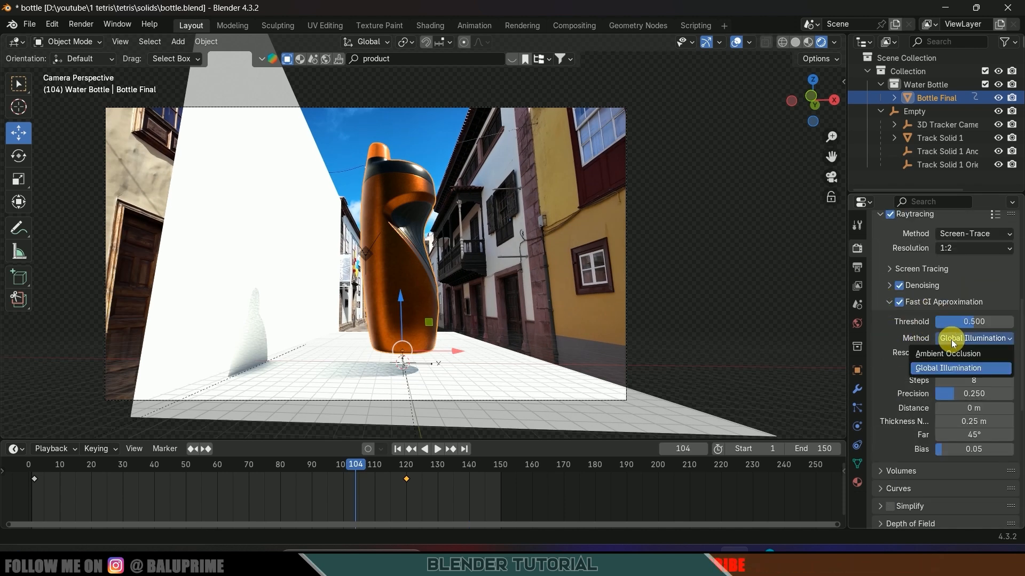
click(953, 355)
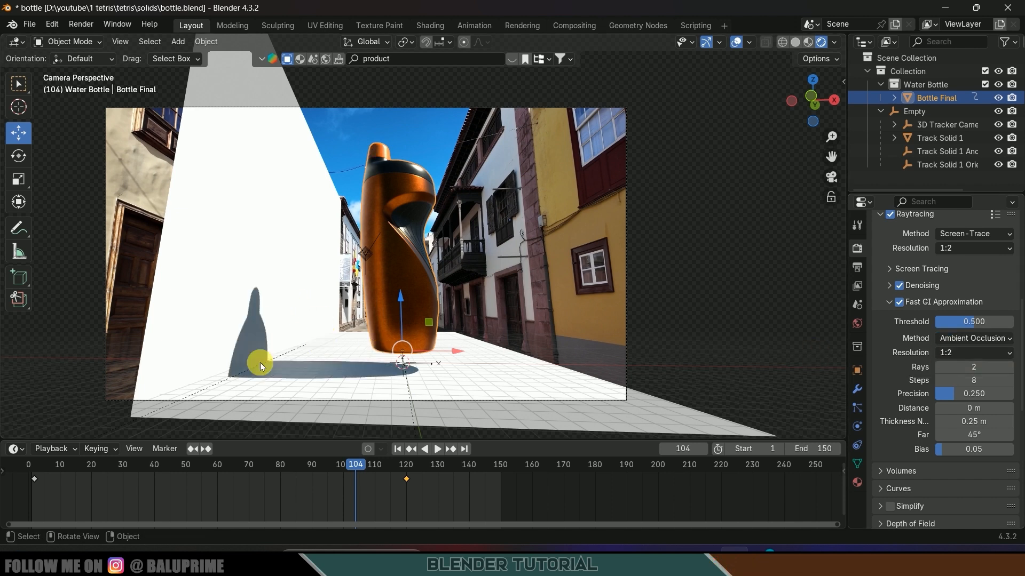
Toggle Fast GI Approximation off and on to compare the bottle's shadow, leaving it enabled
click(901, 303)
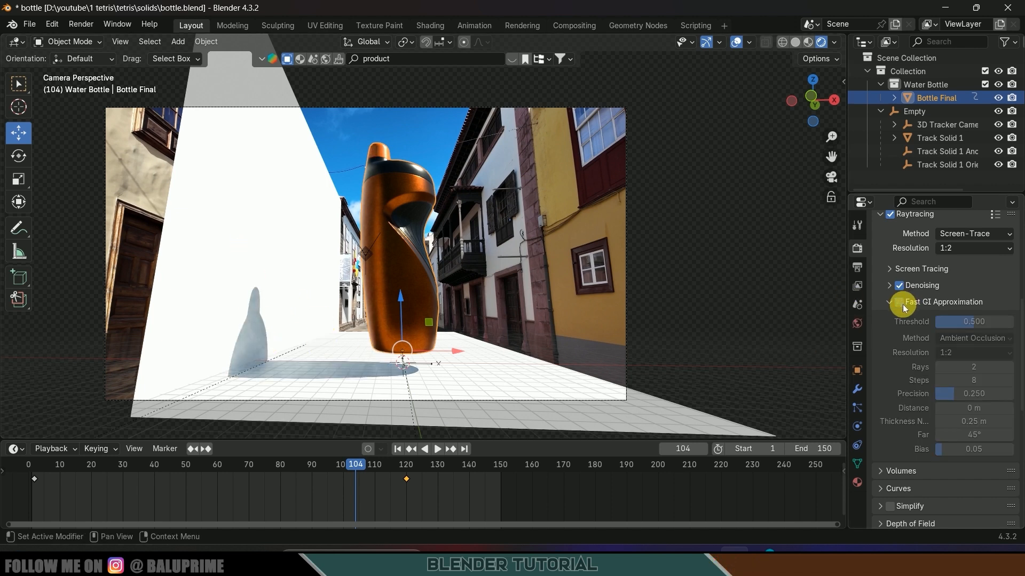
click(902, 304)
click(902, 304)
click(901, 304)
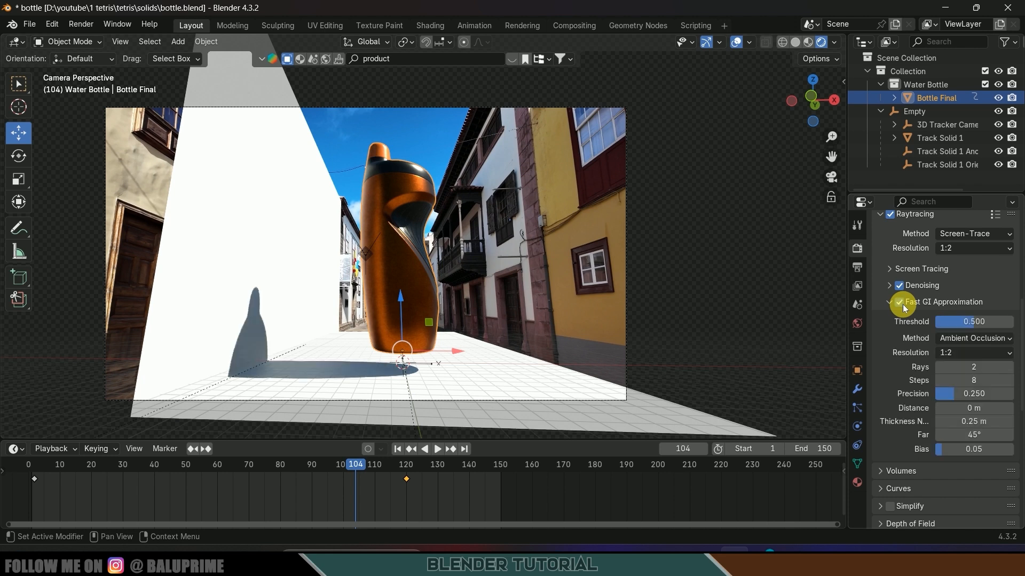
Try Global Illumination as the Fast GI Approximation method and compare the bottle's shadow against Ambient Occlusion
click(962, 340)
click(965, 369)
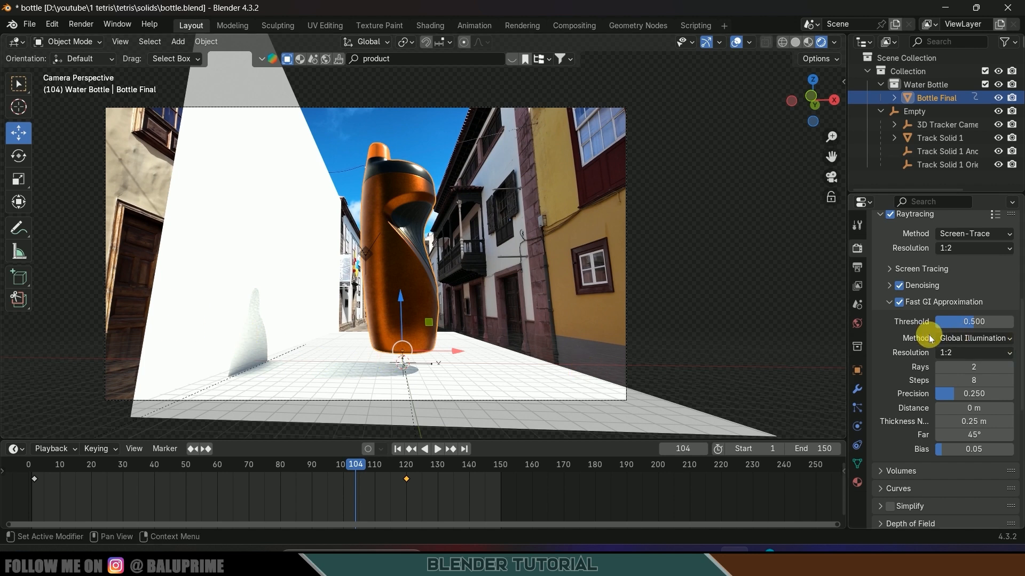
click(953, 340)
click(957, 351)
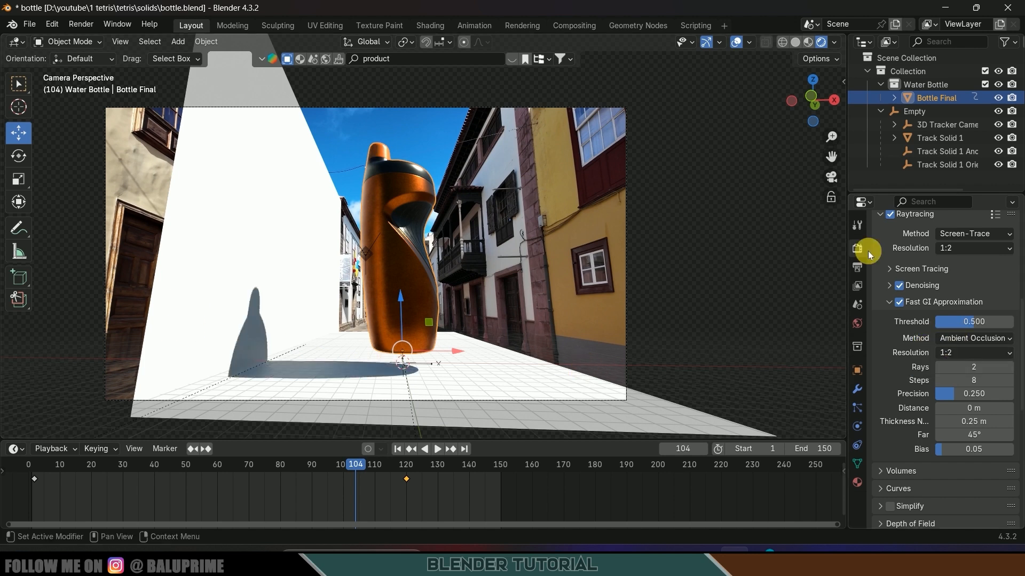
click(888, 301)
Switch the render engine to Cycles and set the device to GPU Compute
scroll(904, 366, up, 8)
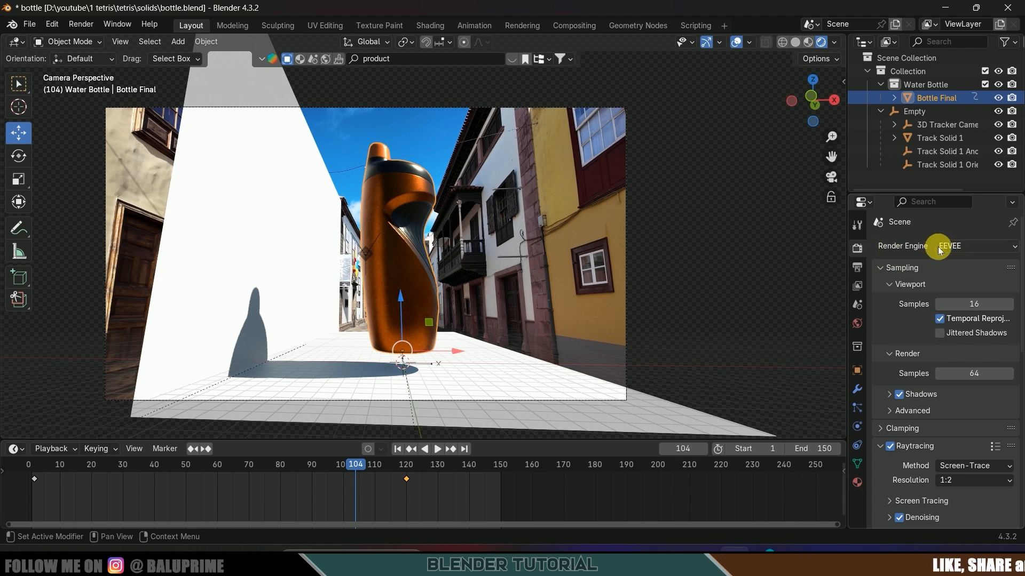
click(952, 246)
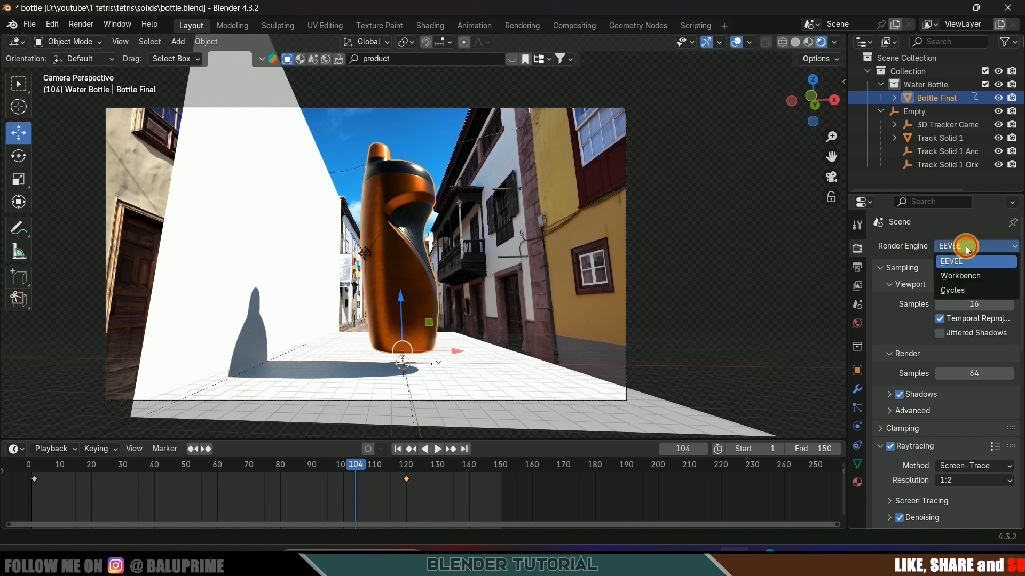
click(951, 287)
click(949, 281)
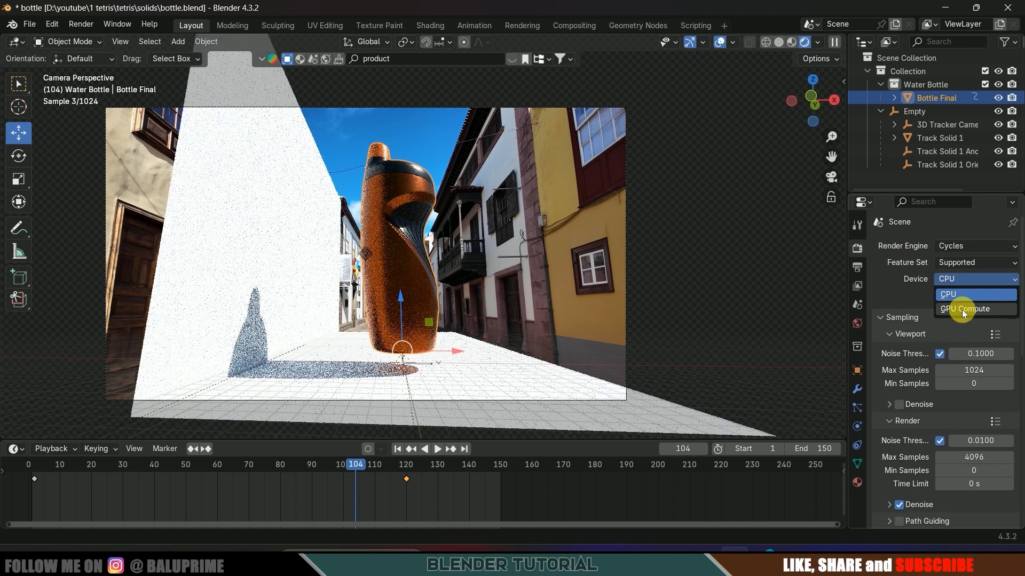
click(963, 310)
Make the Track Solid 1 plane a shadow catcher through its object visibility settings
click(256, 213)
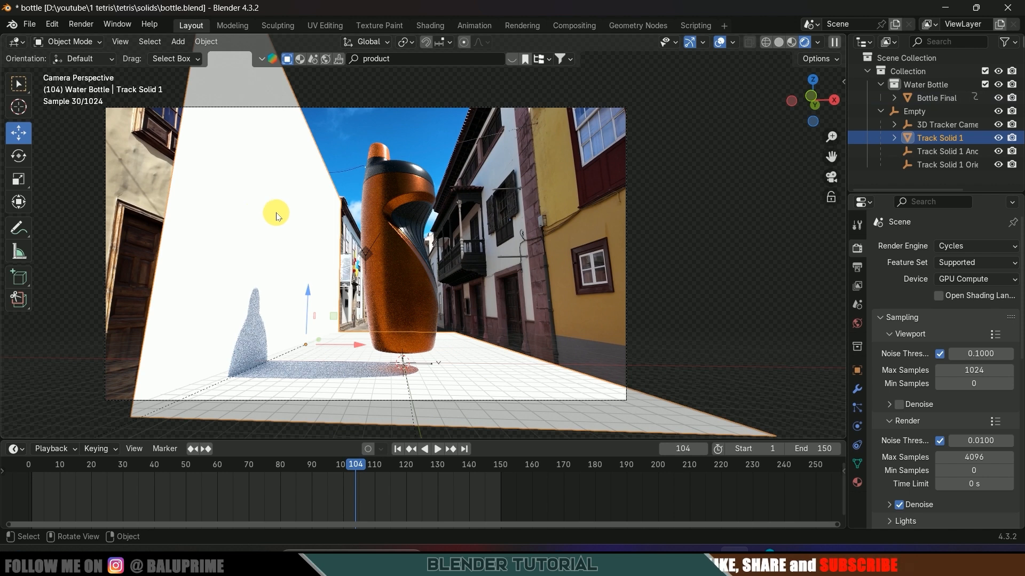
click(857, 370)
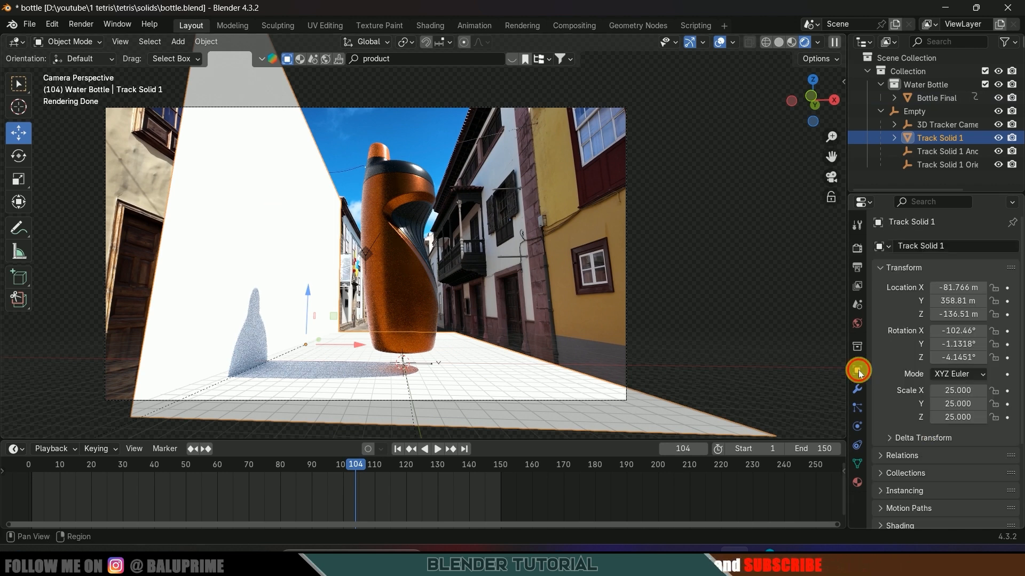
scroll(881, 390, down, 2)
scroll(878, 480, down, 3)
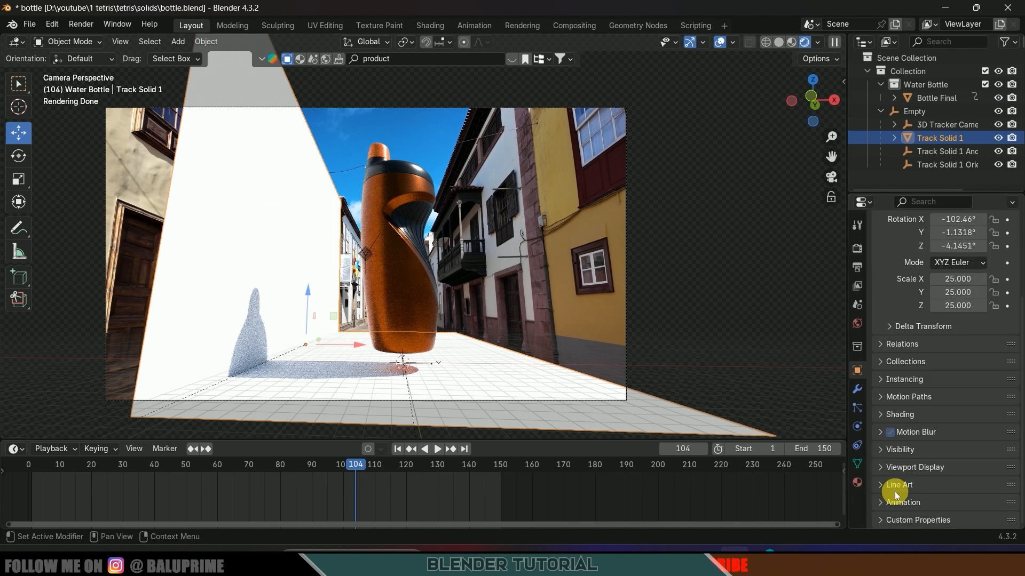
click(879, 450)
scroll(878, 453, down, 4)
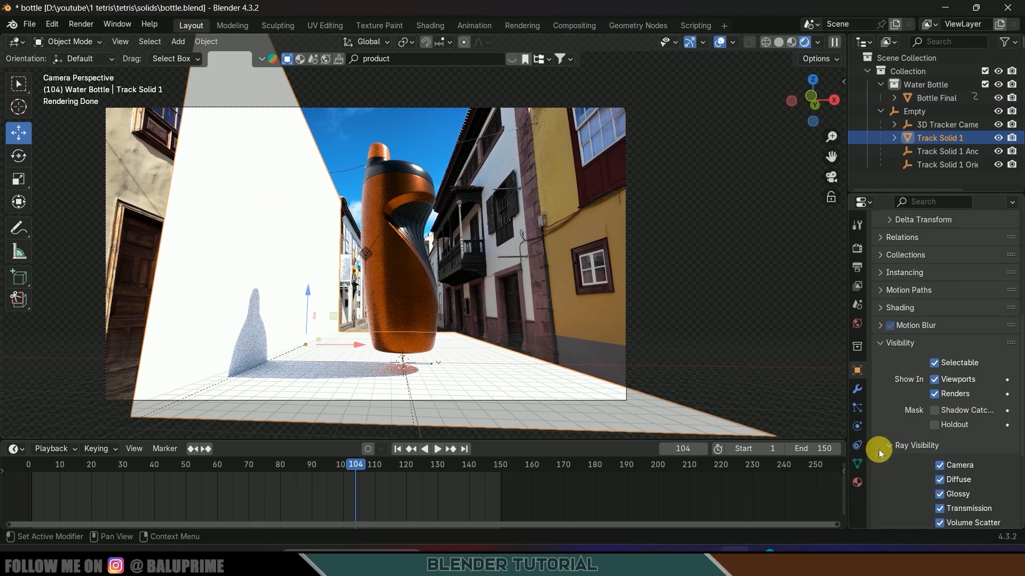
click(934, 410)
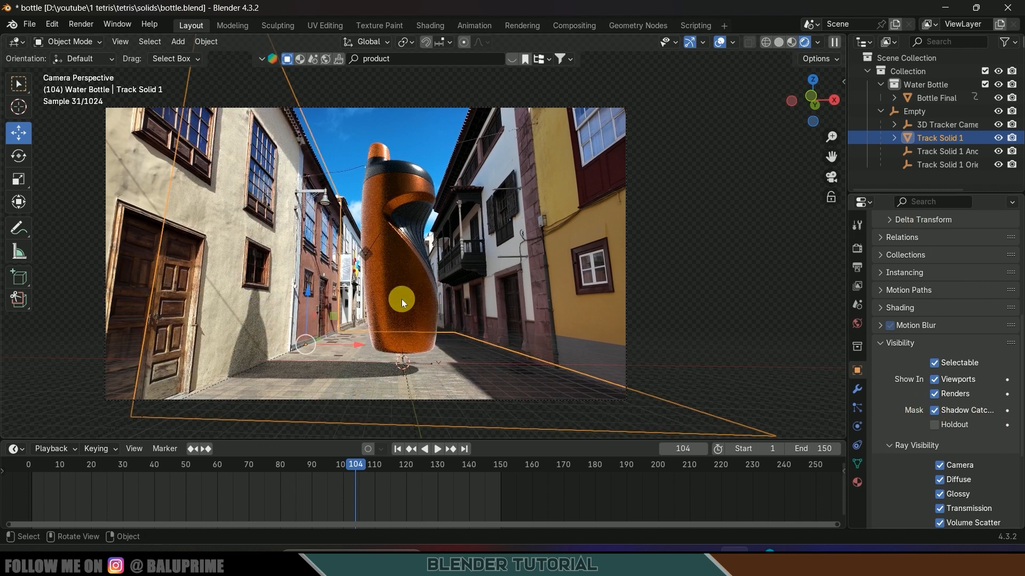
Set the Cycles render Max Samples to 32 and the render Noise Threshold to 0.1
scroll(918, 399, up, 4)
scroll(919, 399, up, 4)
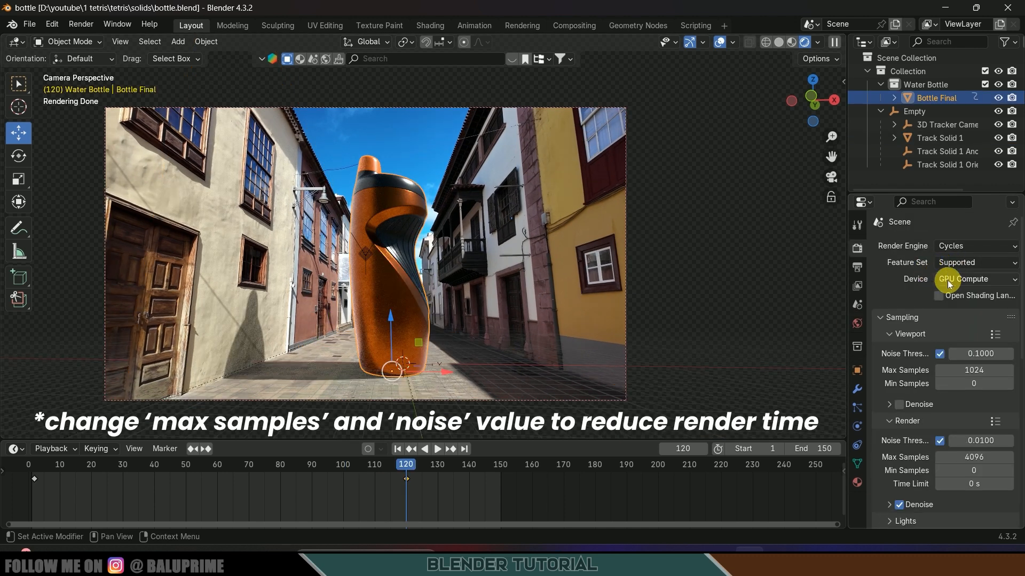
scroll(907, 293, down, 5)
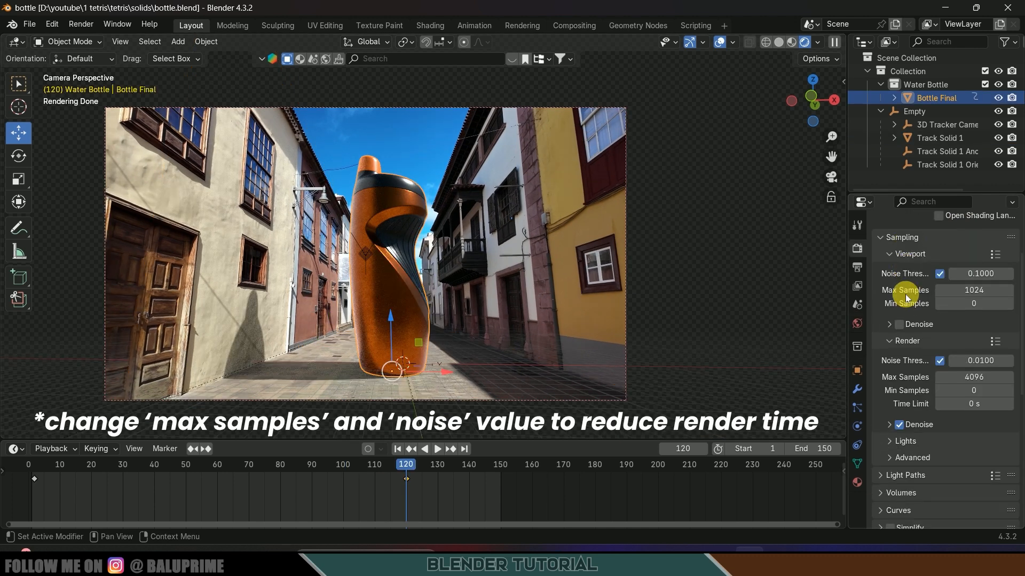
scroll(906, 298, down, 2)
click(985, 326)
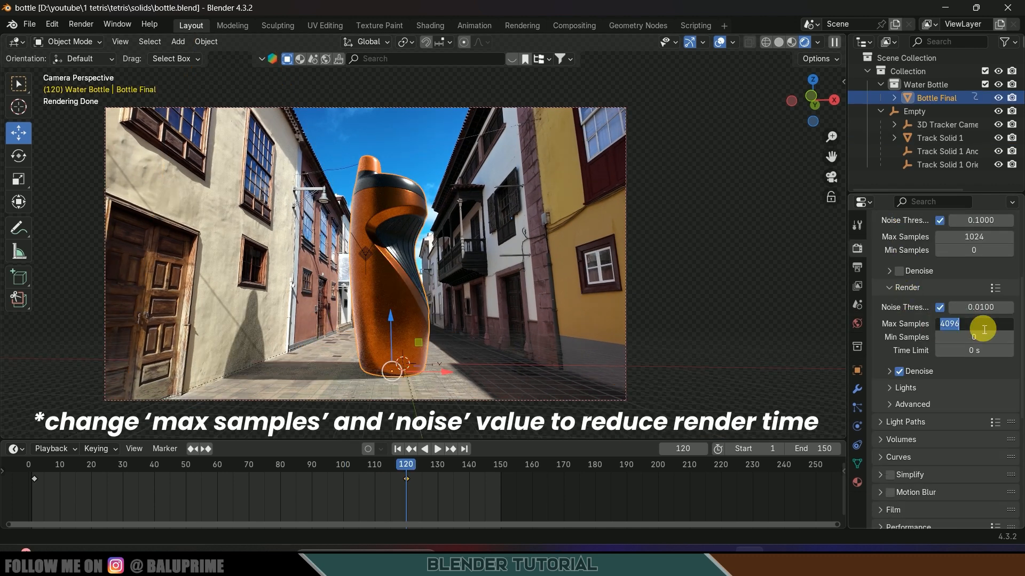
text(32)
key(Return)
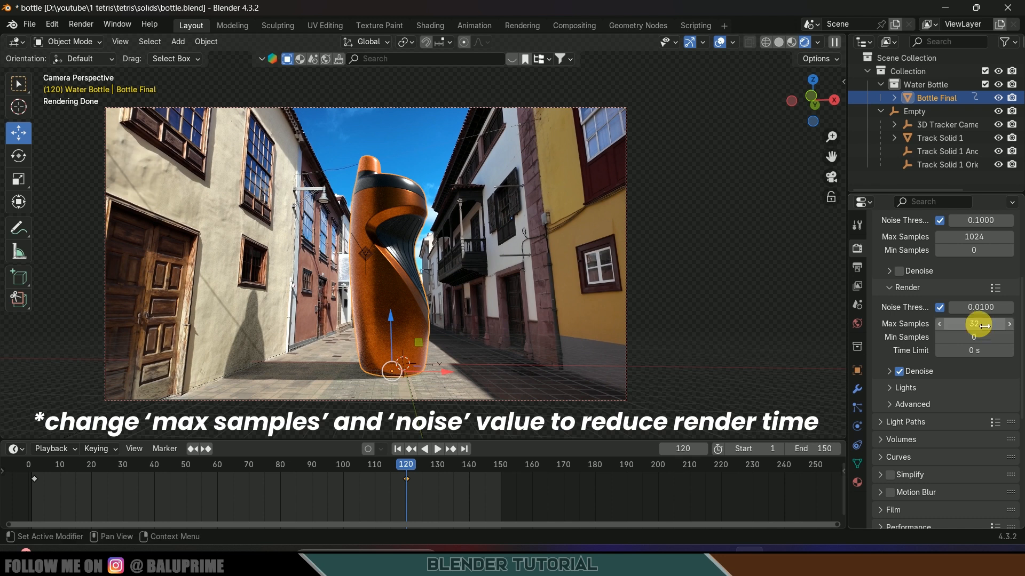
click(984, 309)
text(0.1)
key(Return)
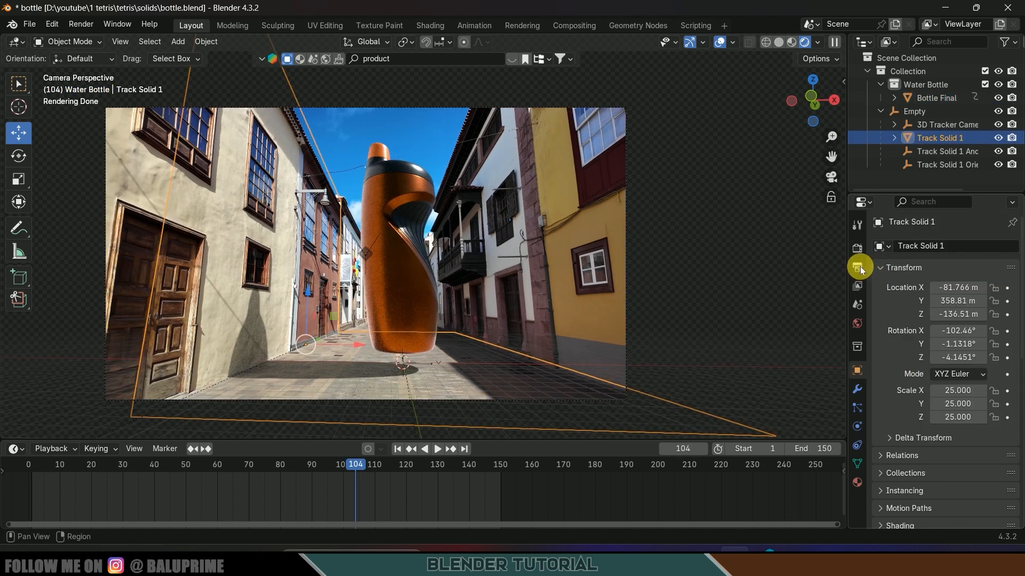
Enable Render Region and Crop to Render Region in the output settings, and set the frame rate to 29.97 fps
click(859, 269)
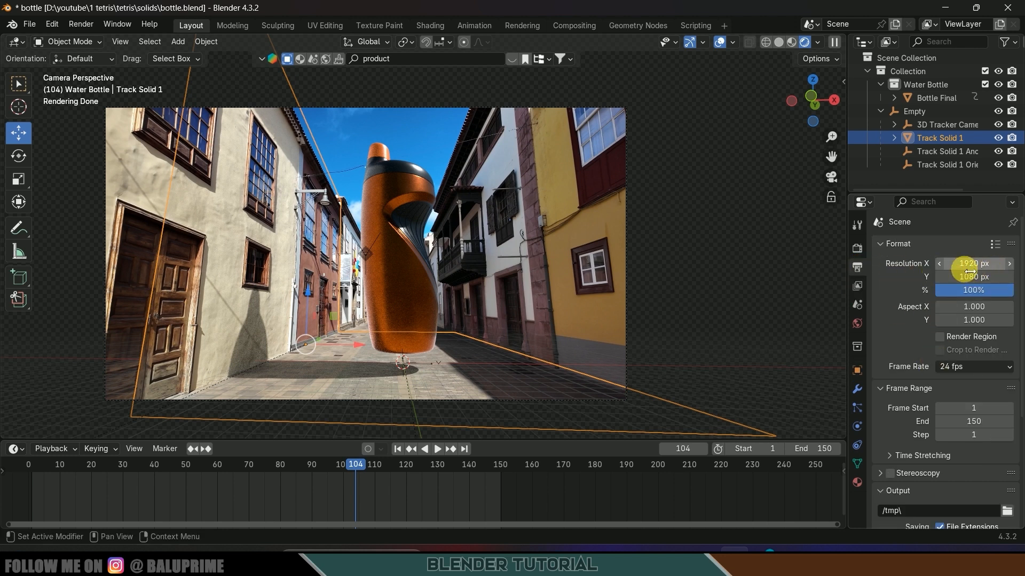
scroll(895, 315, down, 2)
click(940, 283)
click(940, 296)
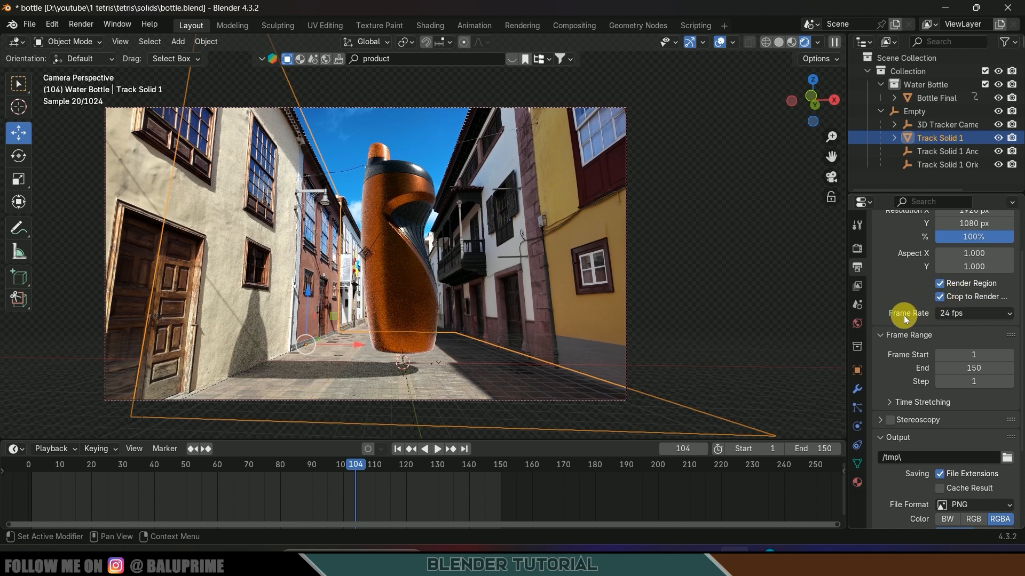
scroll(904, 315, up, 1)
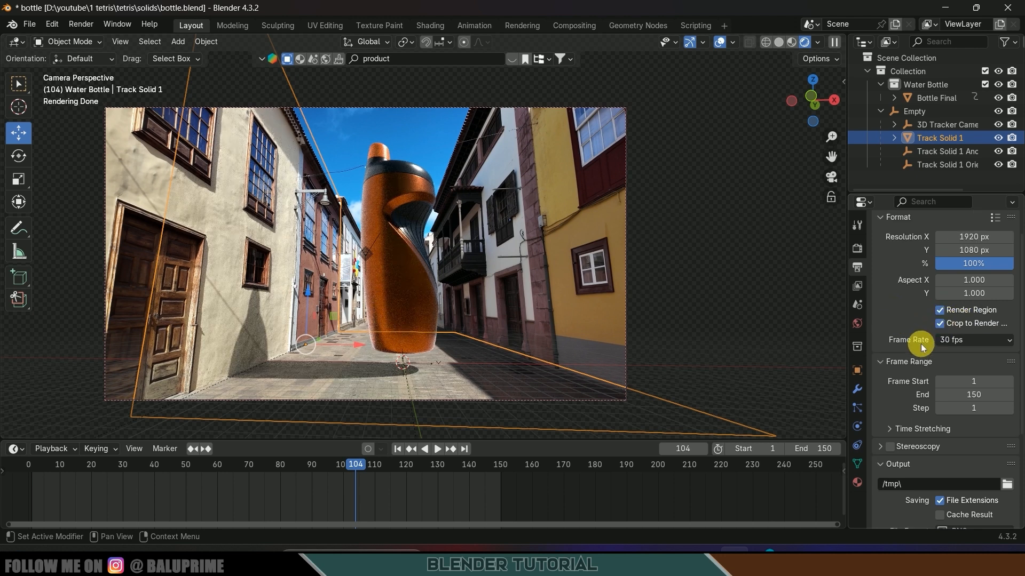
click(971, 340)
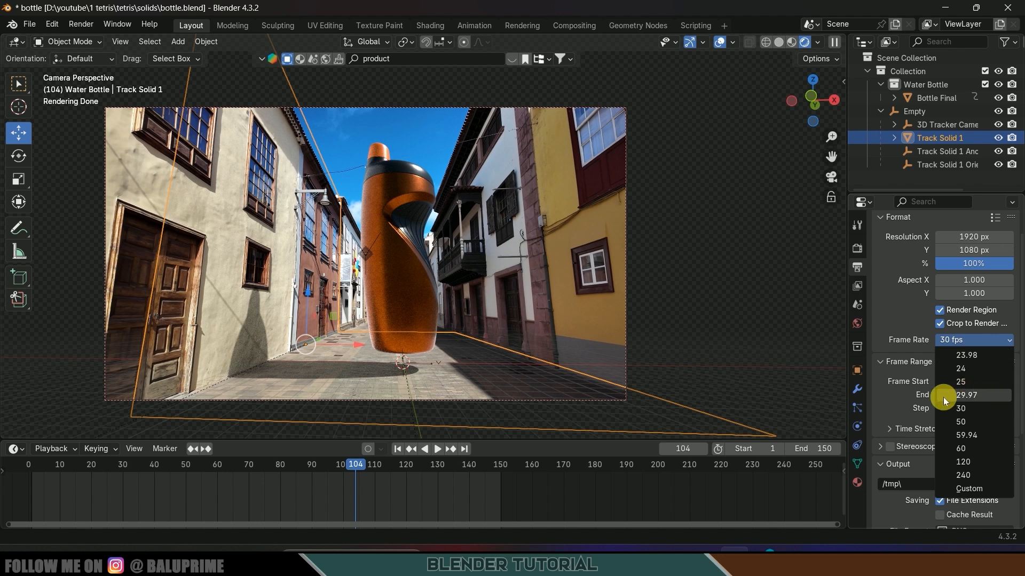
click(970, 395)
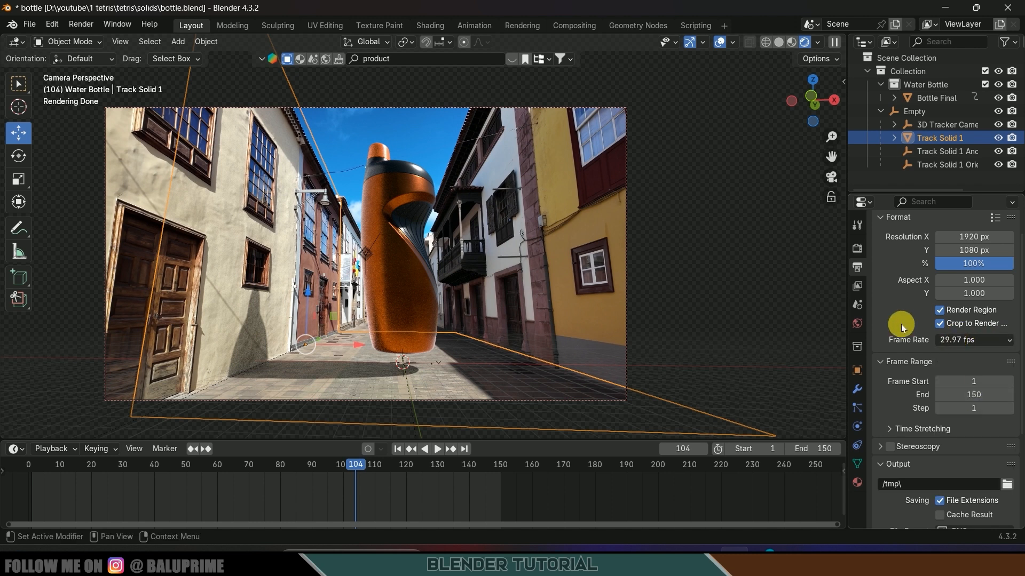
Set the render output folder to D:\youtube\1a cgi ads\seq\ with PNG as the file format
scroll(904, 331, down, 1)
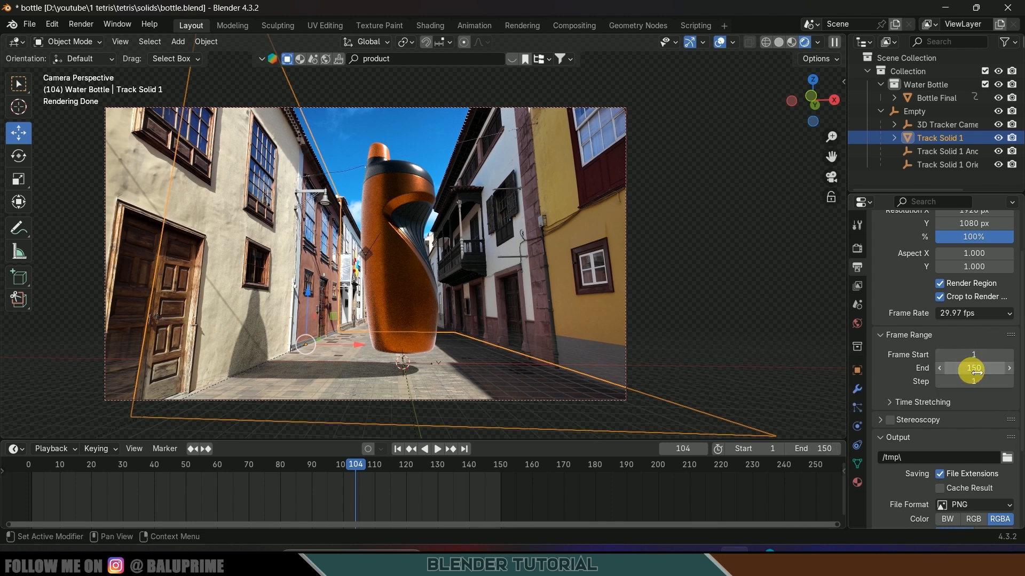
scroll(907, 359, down, 2)
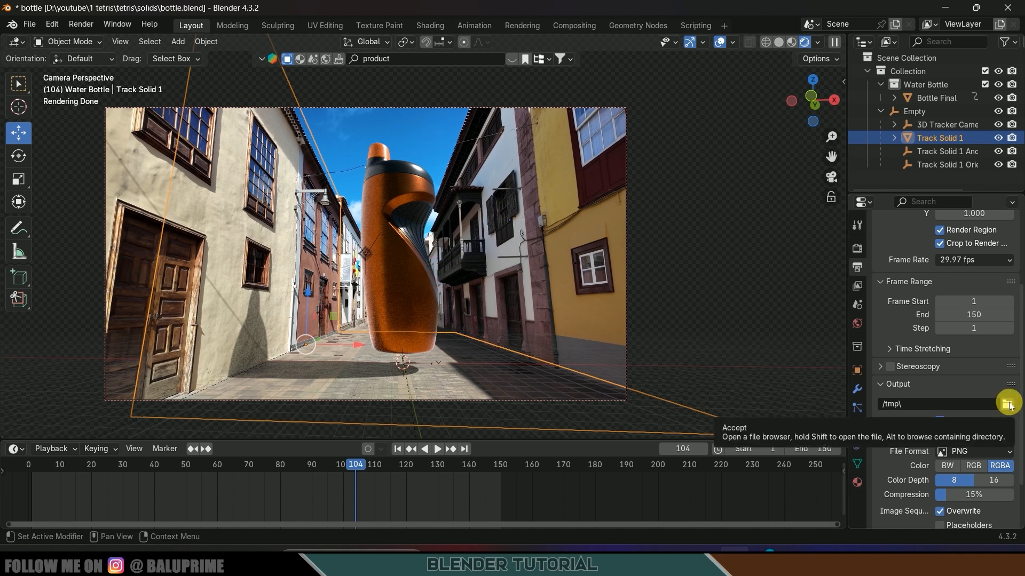
text(D:\youtube\1a cgi ads\seq\)
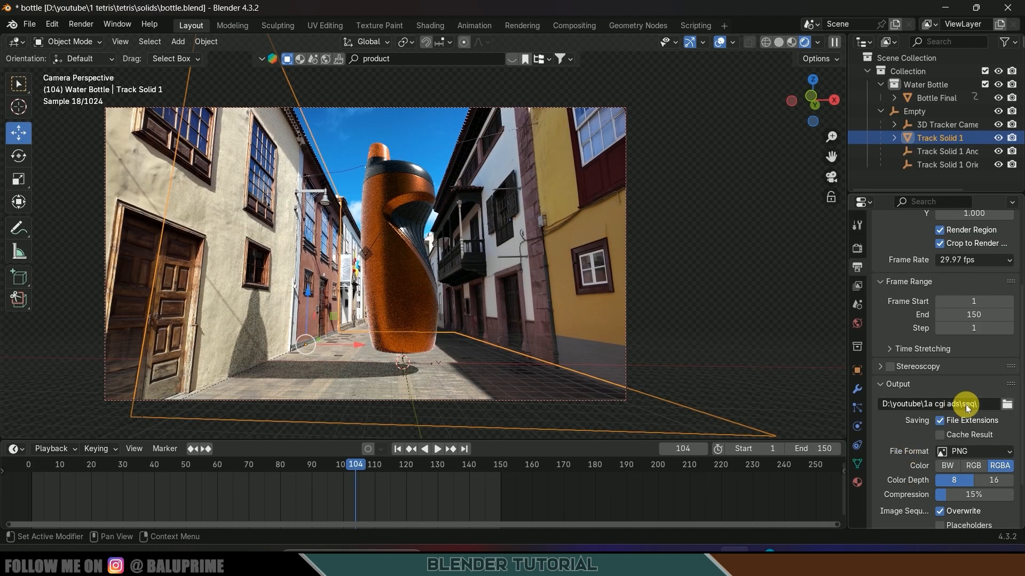
scroll(921, 439, down, 3)
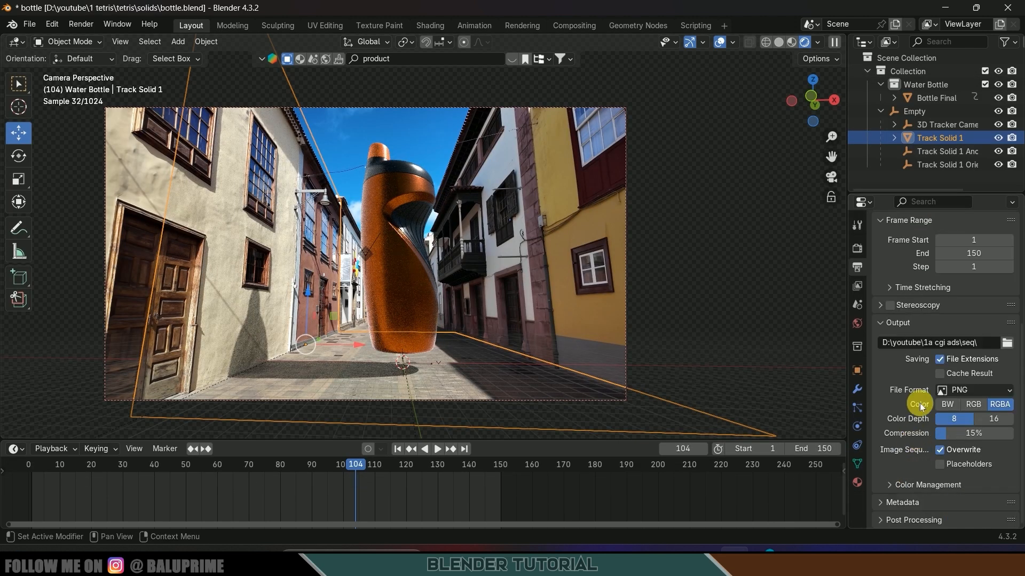
click(978, 391)
click(764, 456)
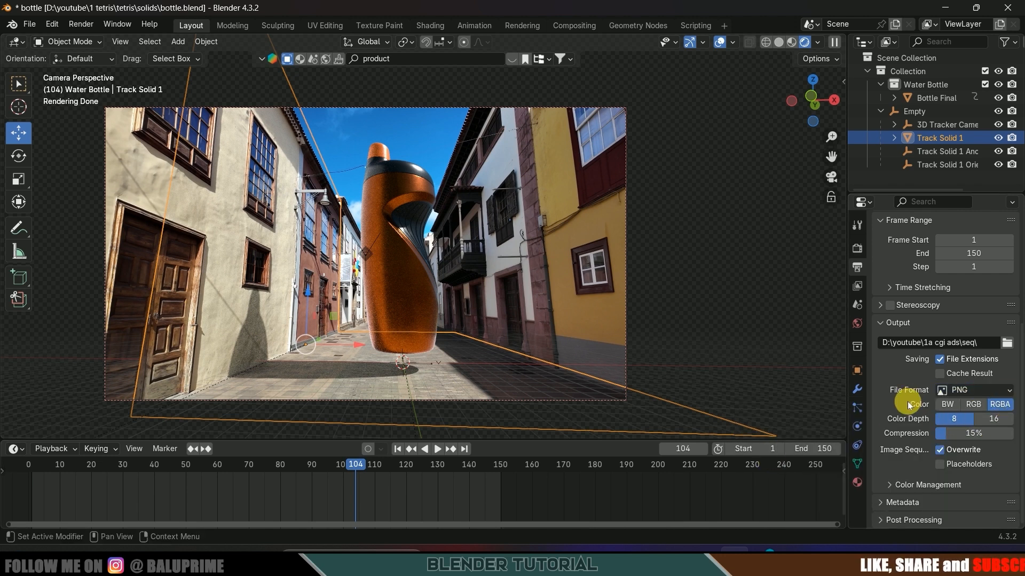
Render the bottle animation as an image sequence
scroll(911, 453, up, 8)
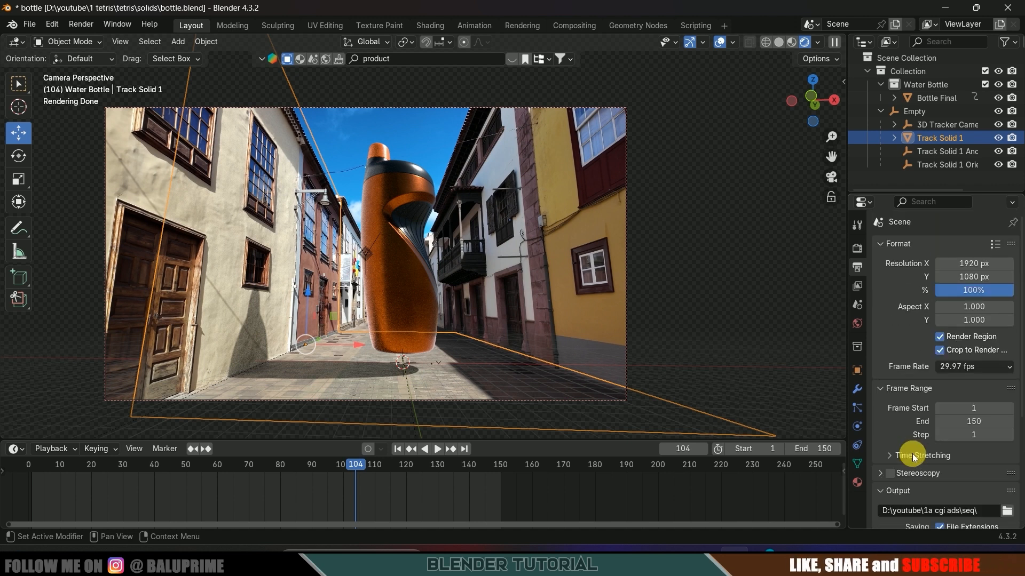
click(82, 24)
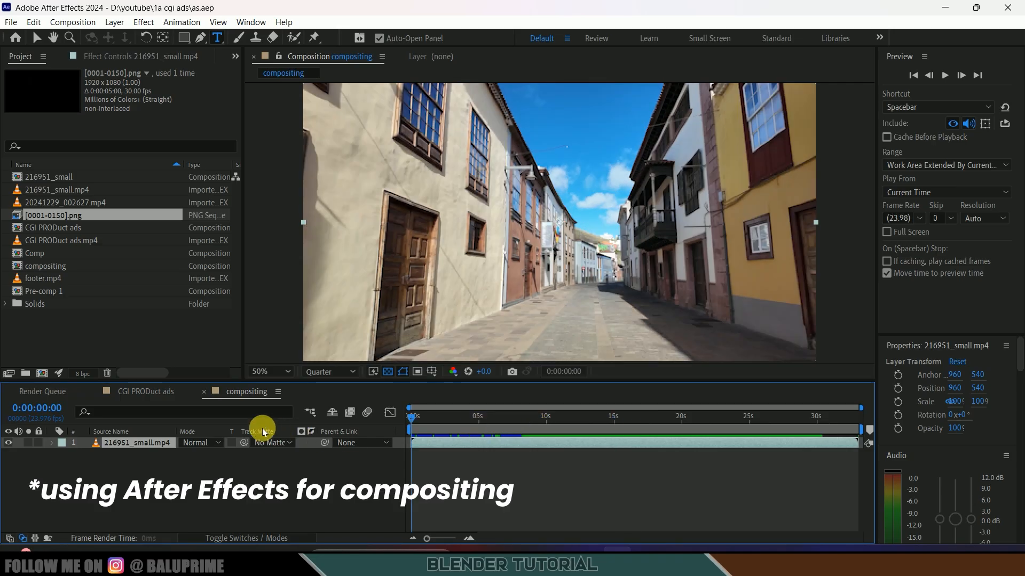
Switch to After Effects and place the [0001-0150].png sequence above the 216951_small.mp4 layer in the compositing composition, scrubbing to check it
drag(57, 217, 110, 443)
drag(415, 416, 453, 417)
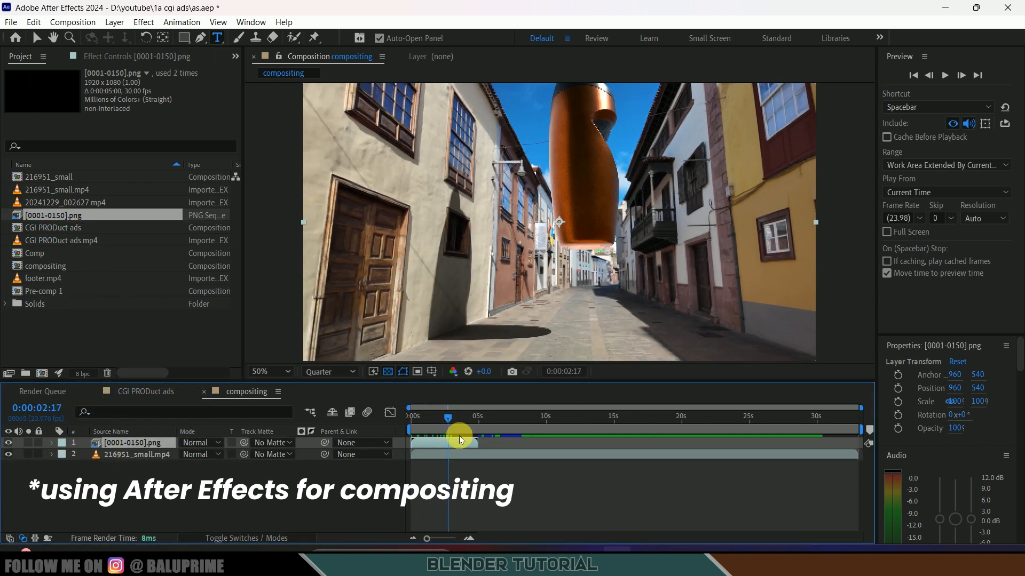
End the work area at the PNG sequence's out point and trim the composition to the work area
key(o)
key(n)
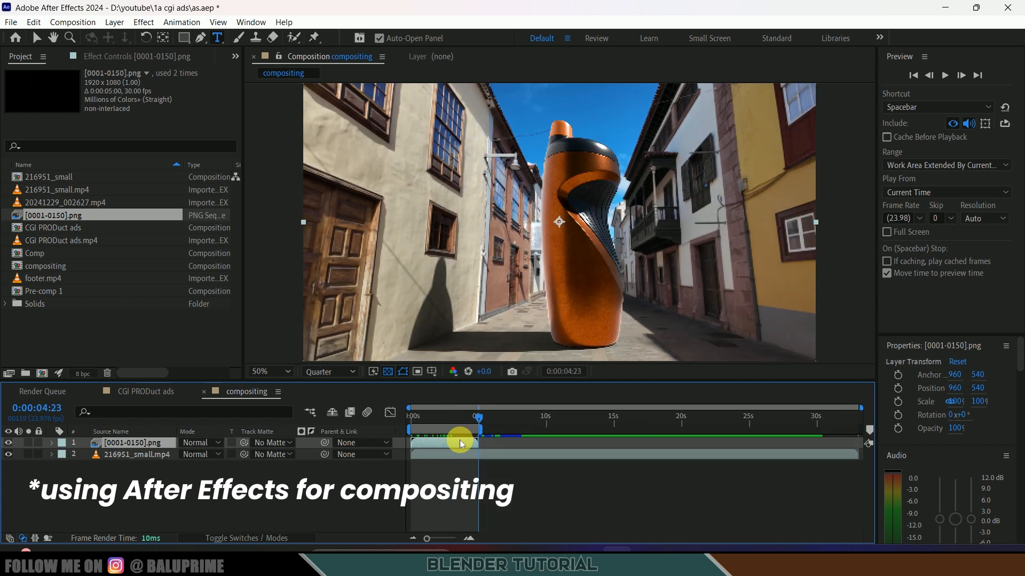
right_click(454, 427)
click(480, 462)
Move to about 0:00:04:06 and toggle each layer's visibility off and on to examine the composite
drag(464, 422, 791, 423)
click(8, 443)
click(8, 443)
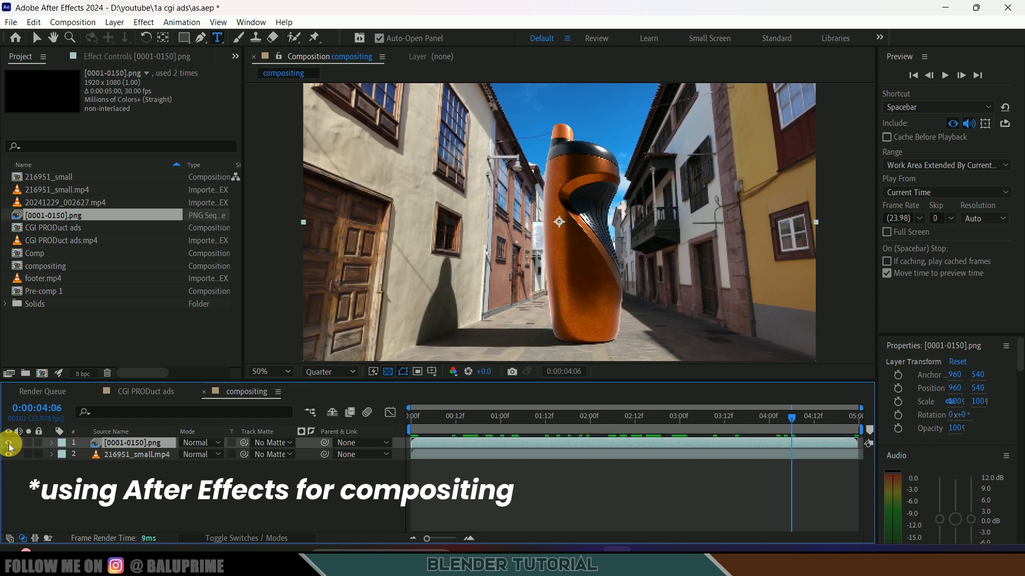
click(10, 456)
click(10, 457)
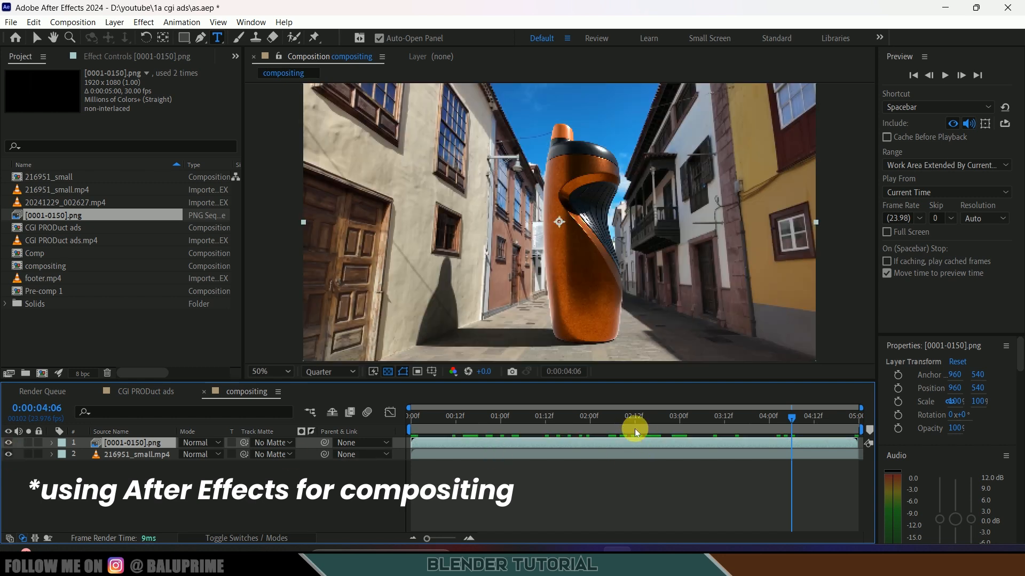